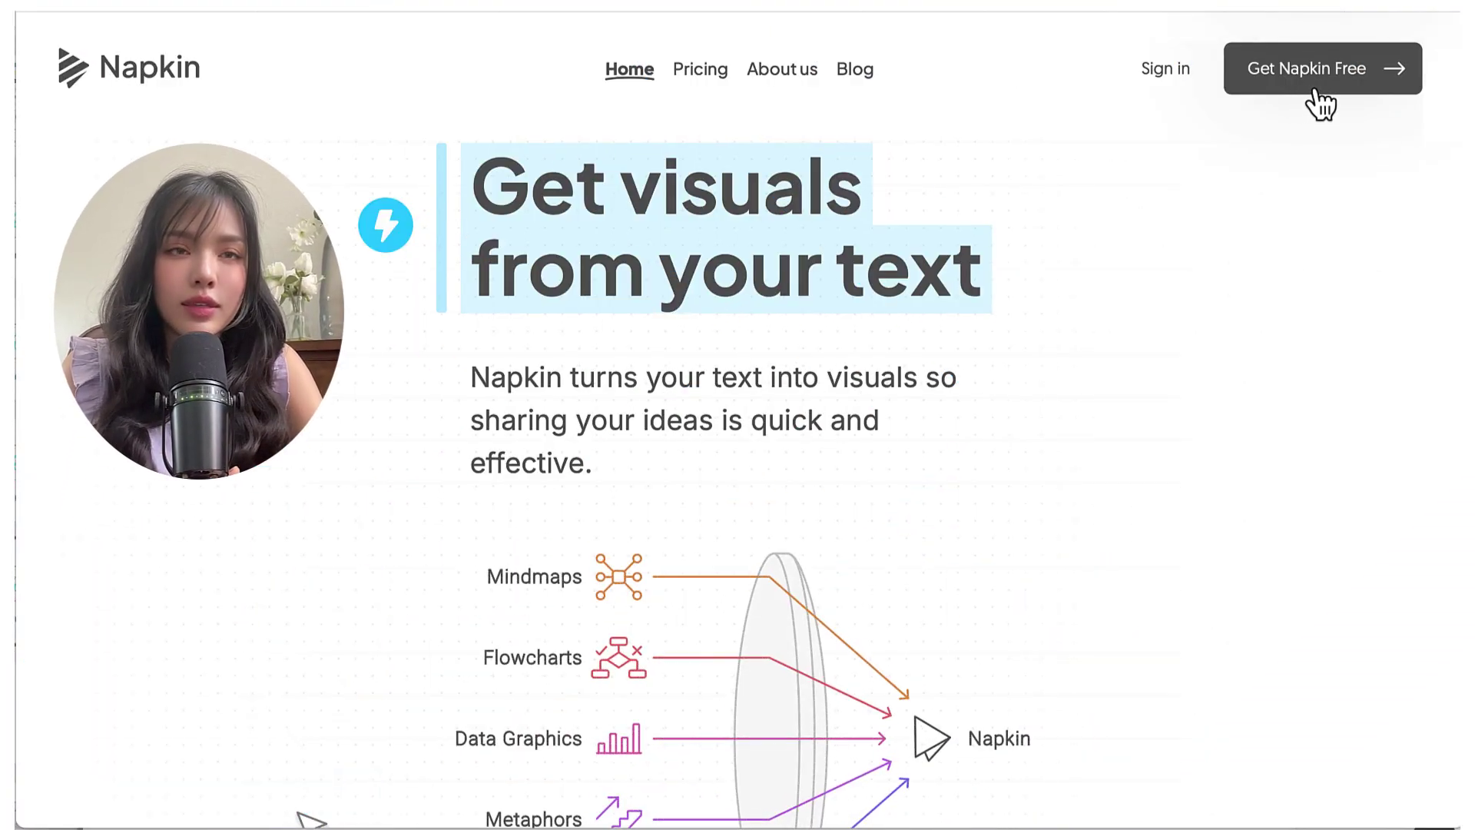
- Sign up for a free Napkin account using Google sign-in
left_click(1315, 90)
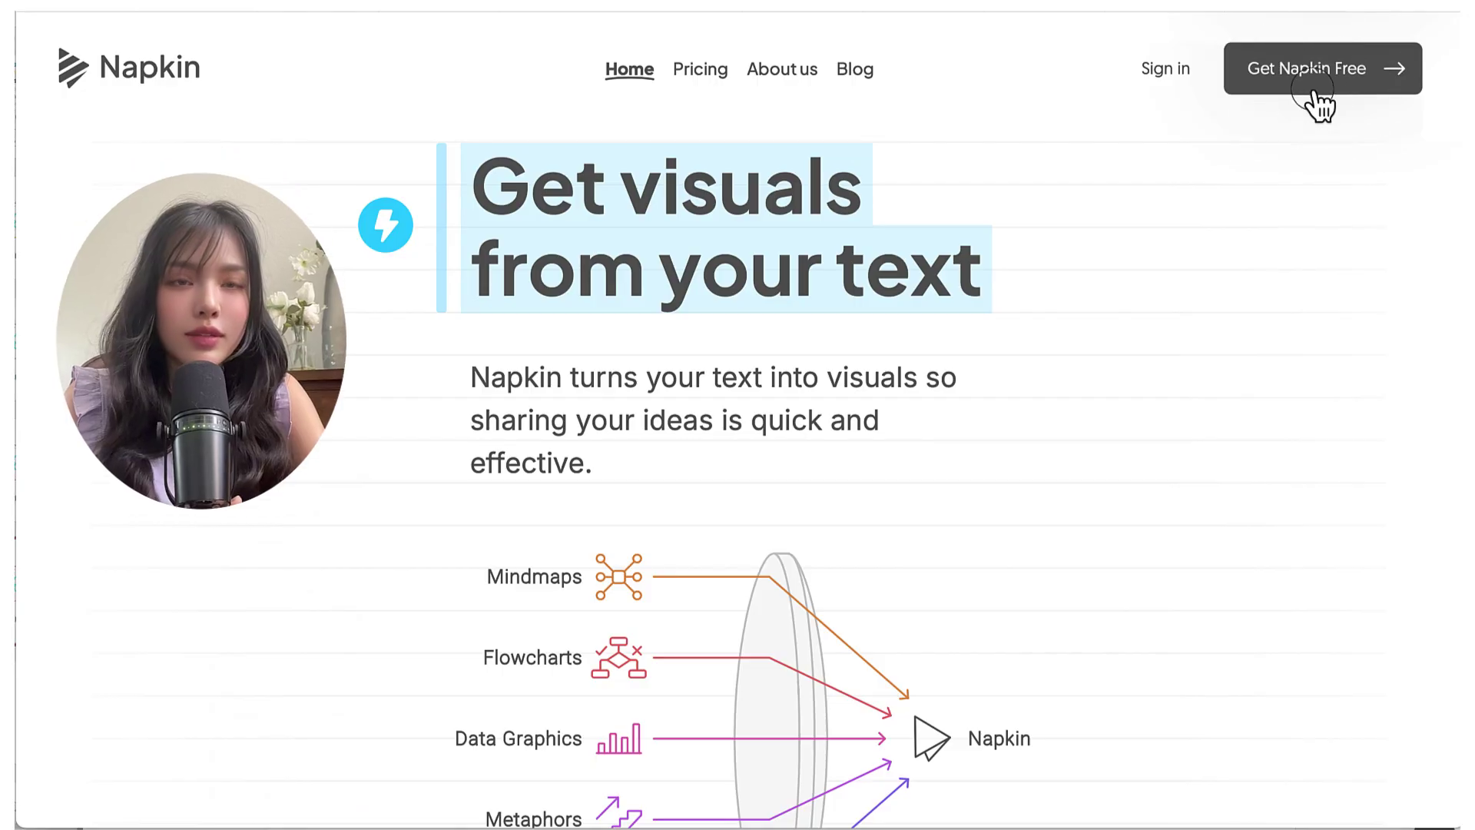
left_click(747, 461)
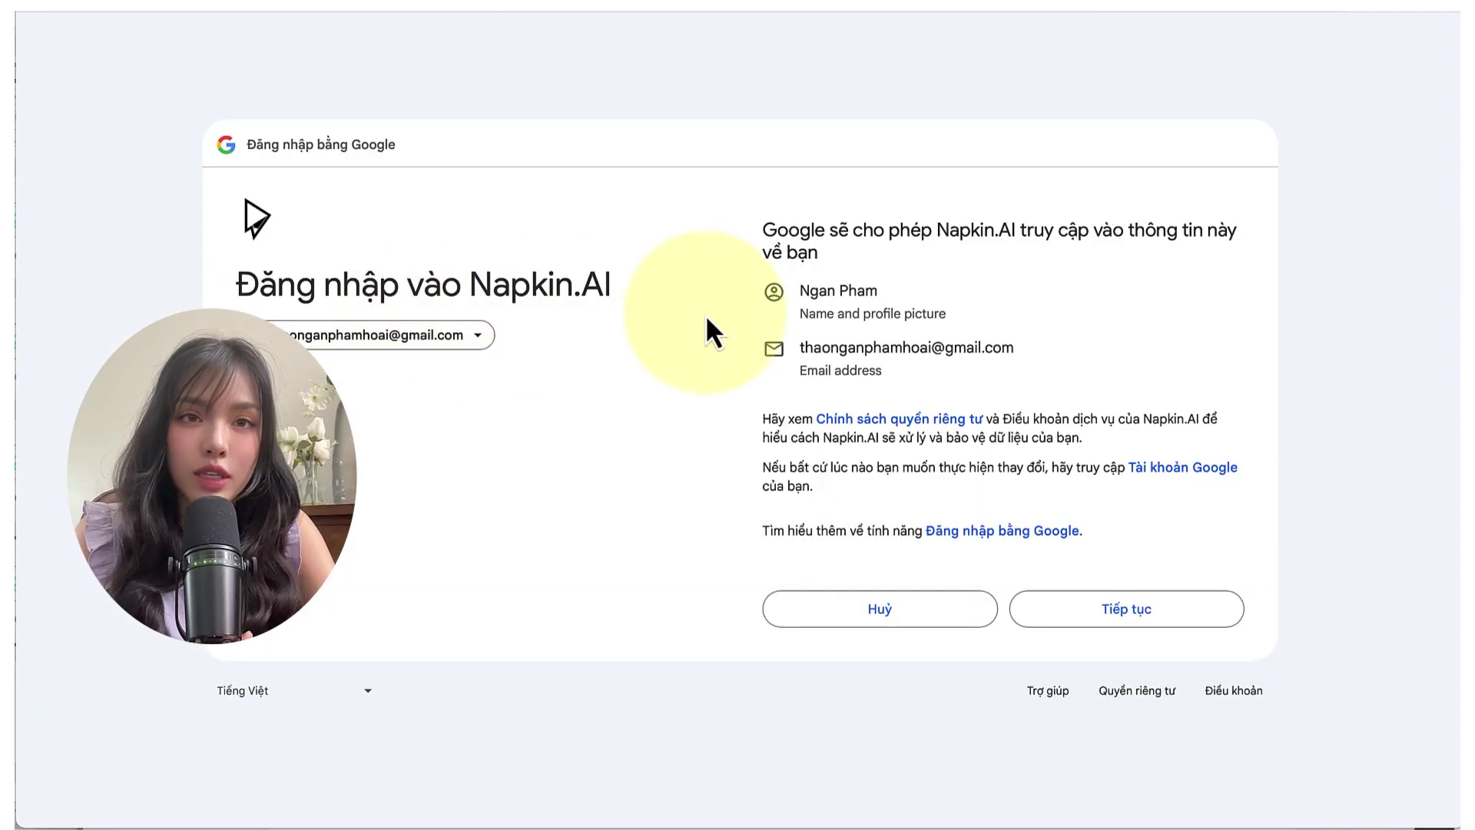
left_click(1182, 618)
- Answer onboarding with 'For personal use' and 'Video platforms', then start the first napkin
left_click(661, 460)
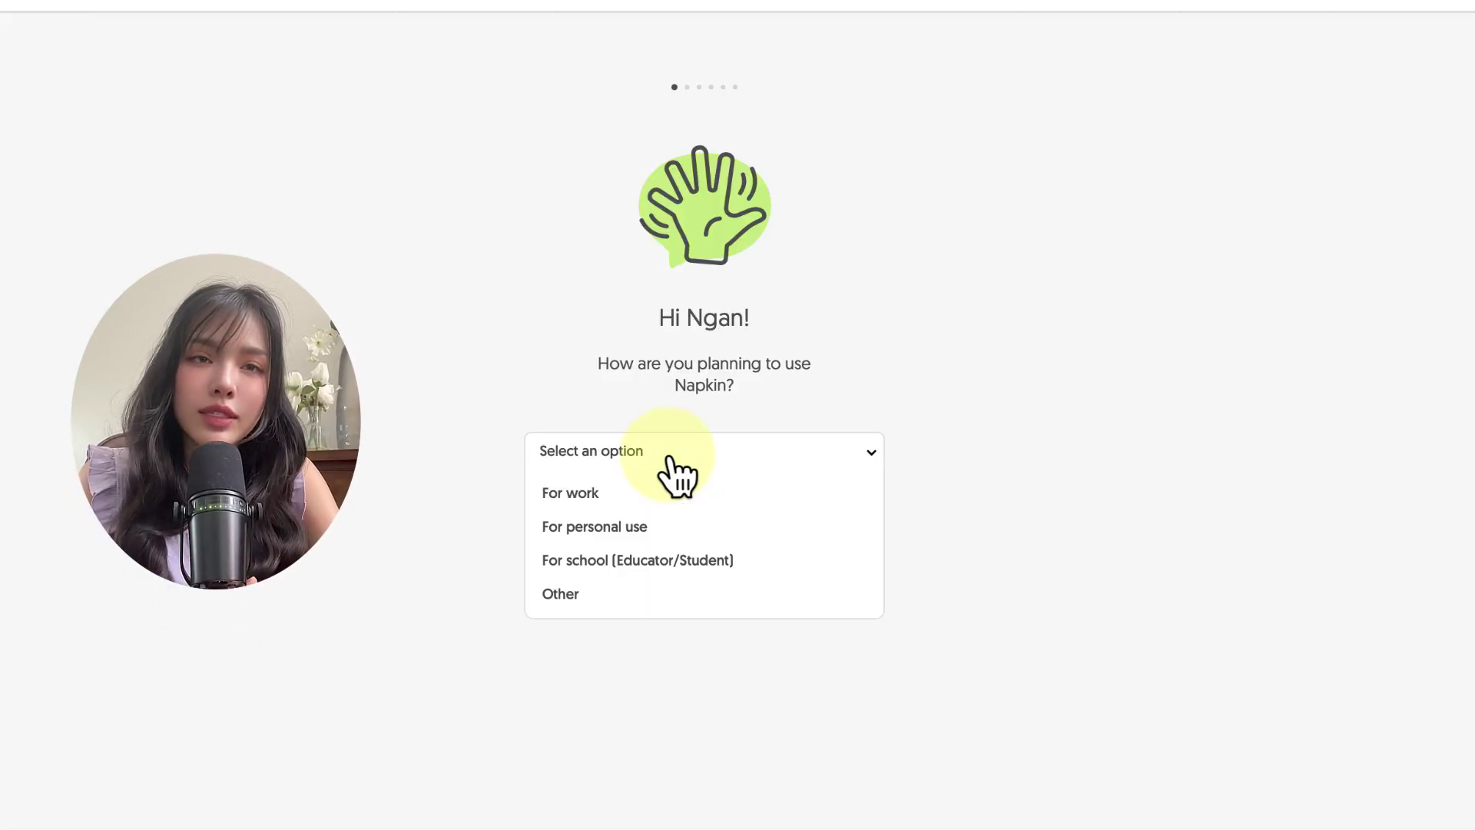
left_click(615, 525)
left_click(692, 385)
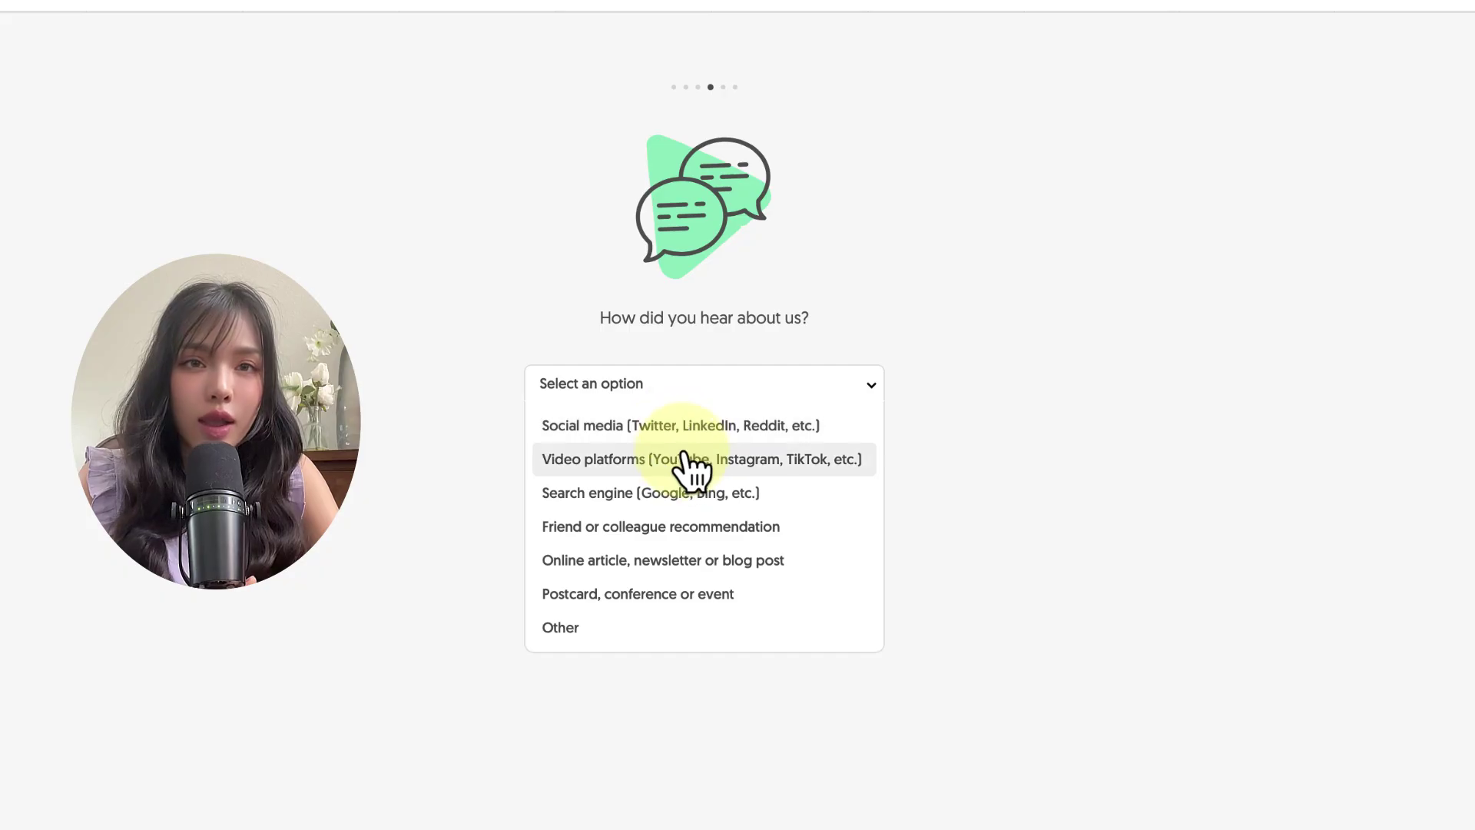
left_click(680, 458)
left_click(711, 459)
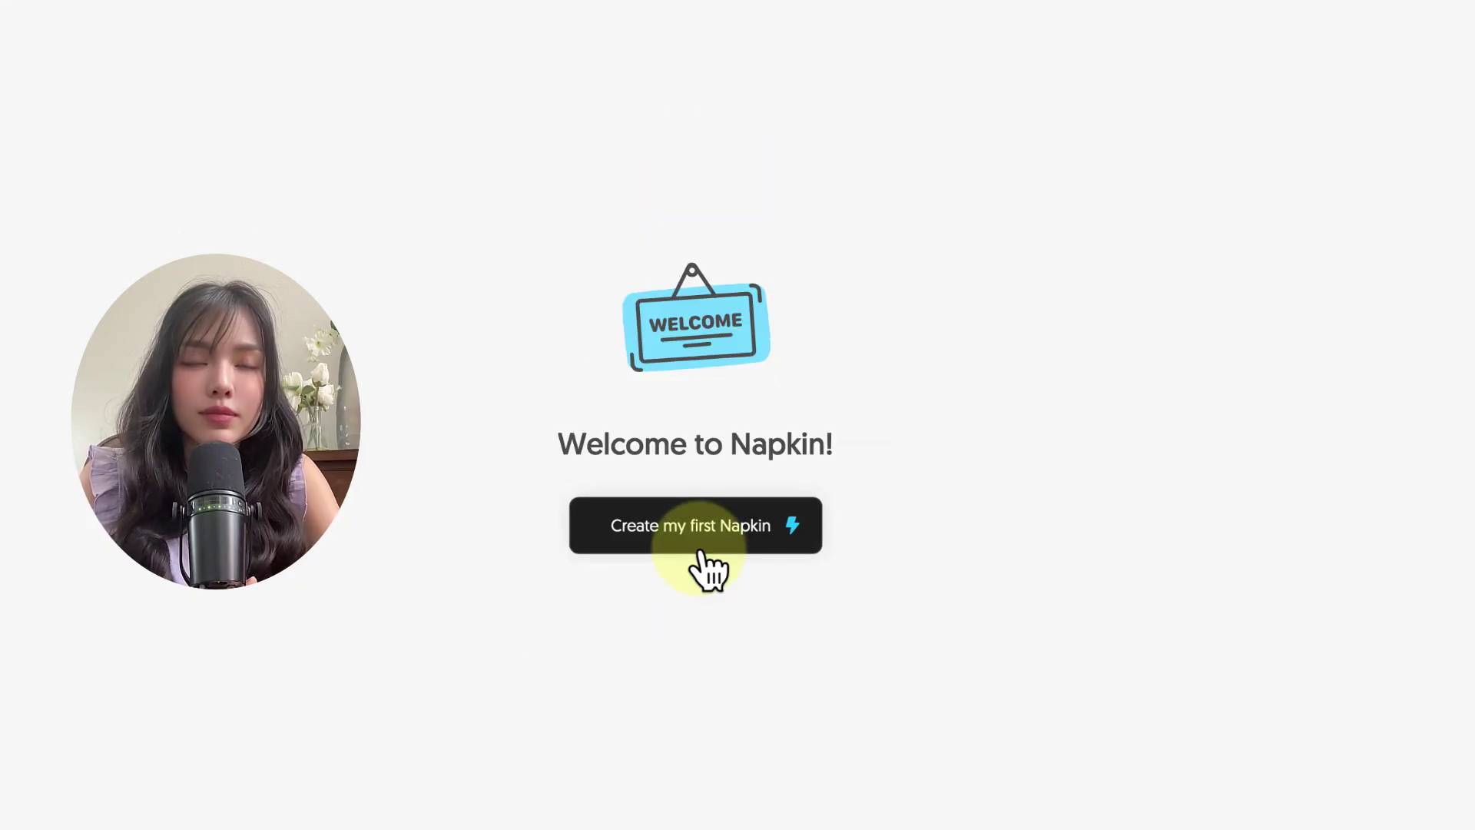
left_click(701, 547)
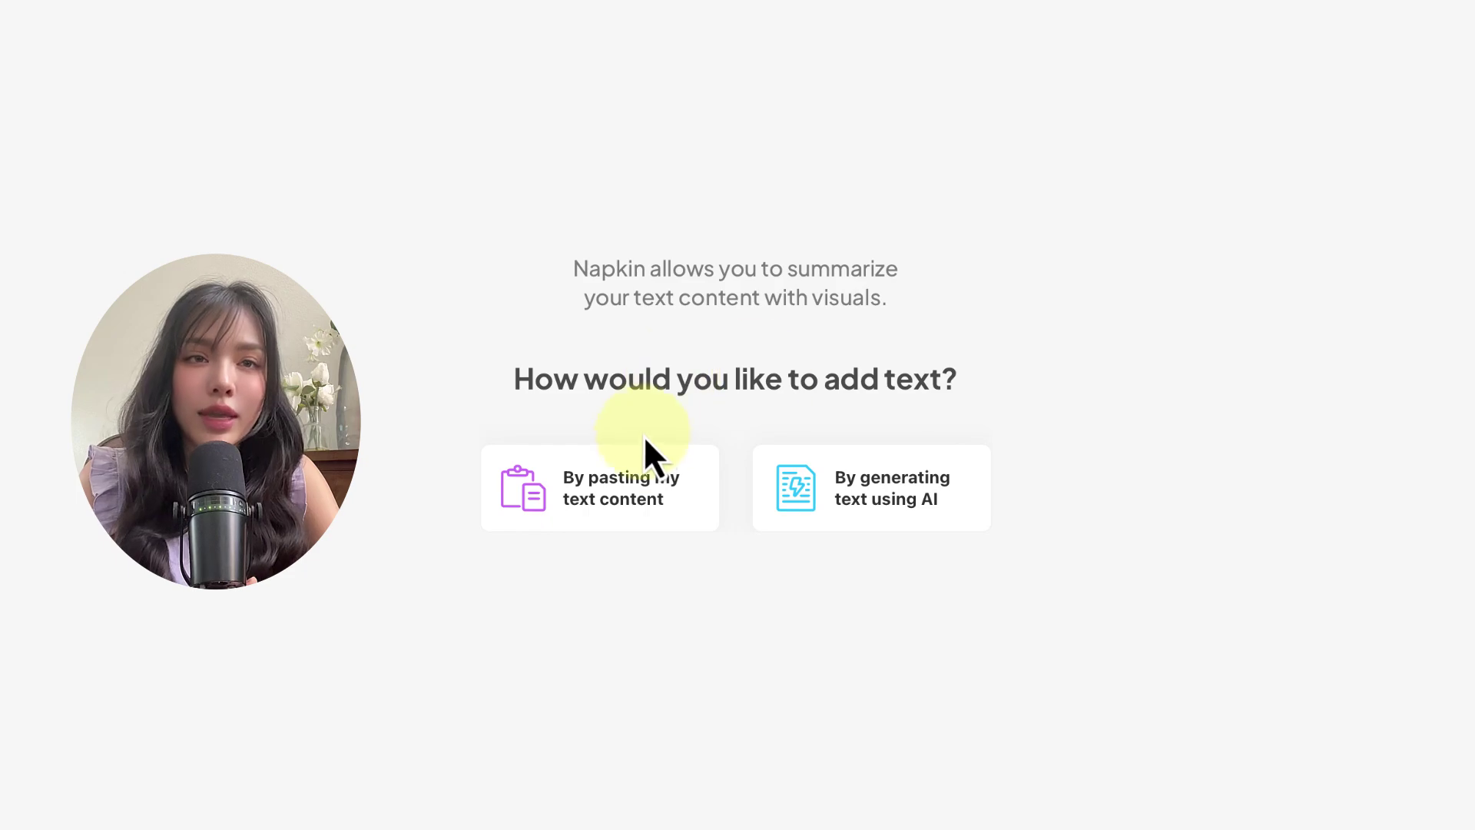
left_click(625, 495)
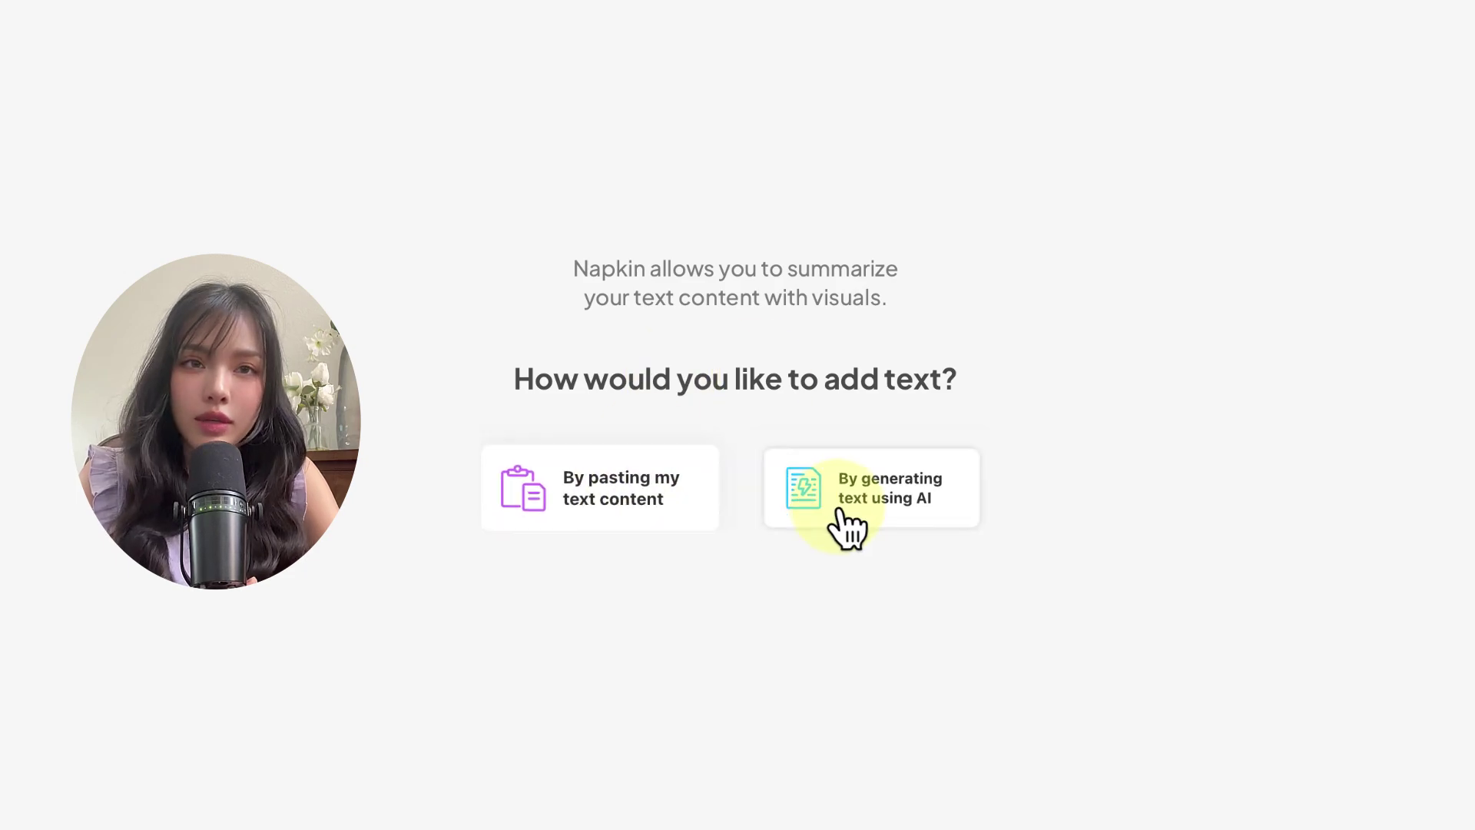
- Paste the Vietnamese PBL article and generate 'Khám phá các yếu tố hiệu quả của PBL' from paragraph two
left_click(624, 528)
left_click(727, 547)
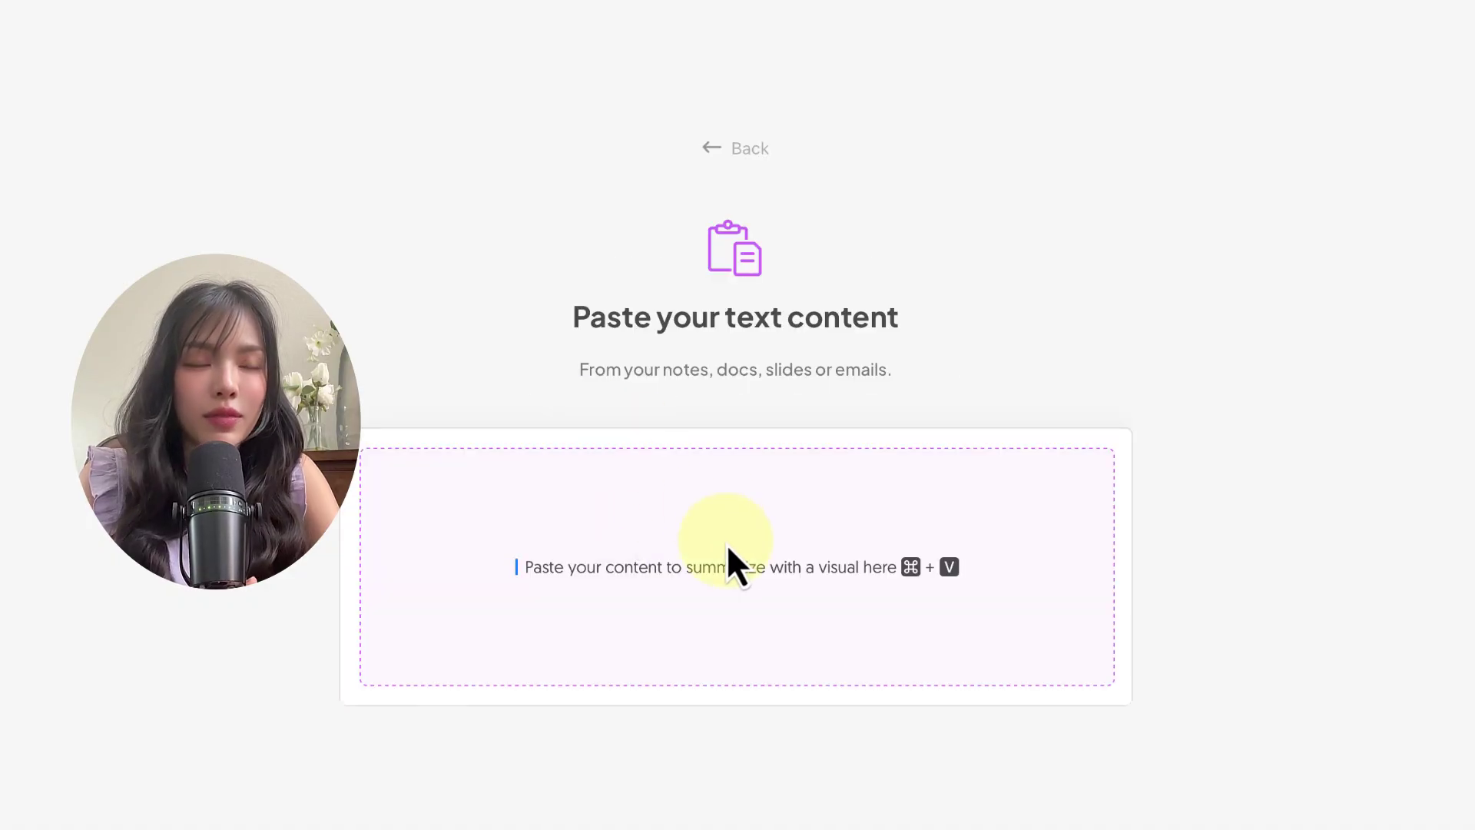
key("ctrl+v")
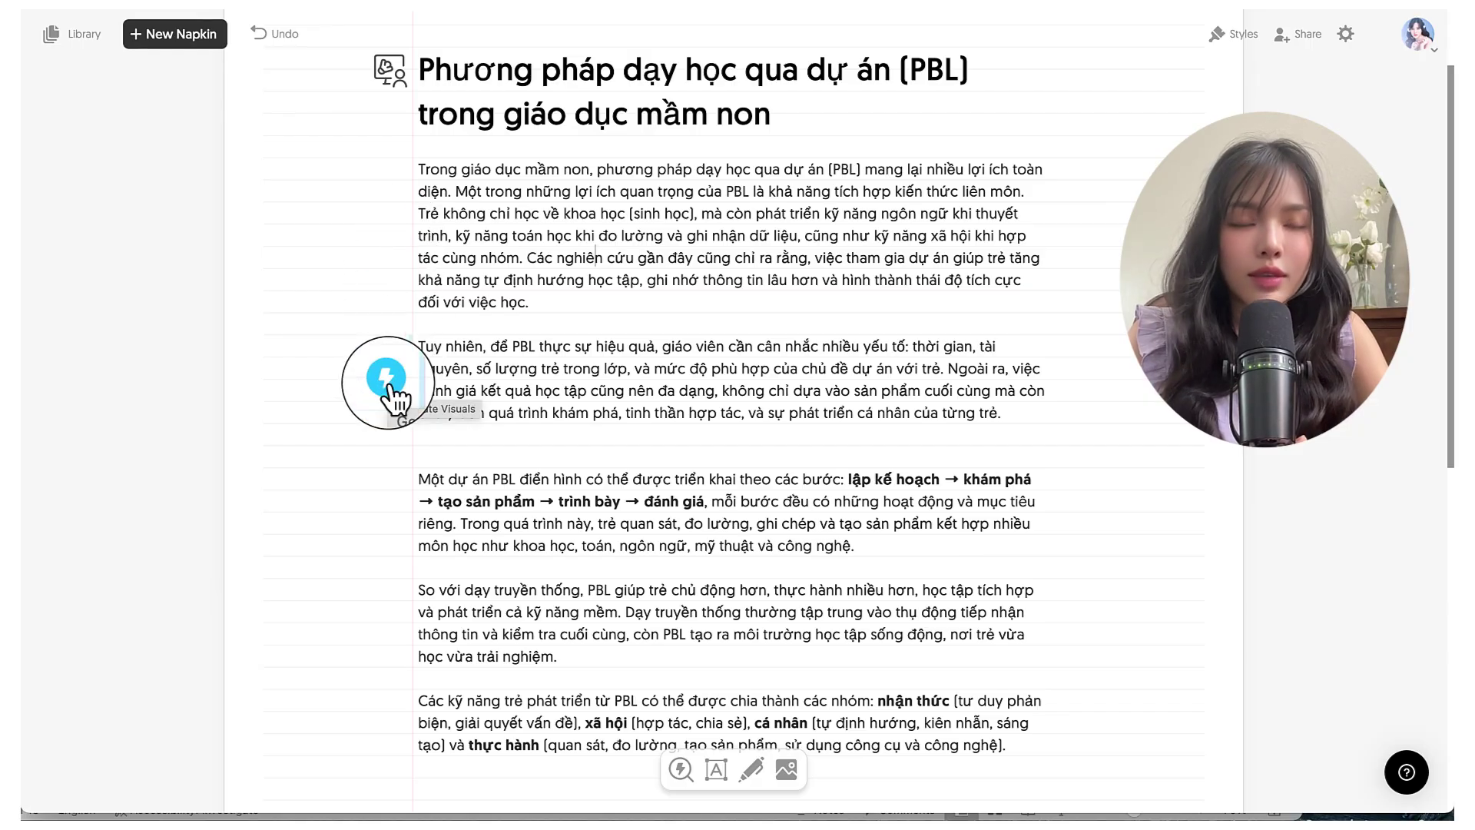
left_click(390, 377)
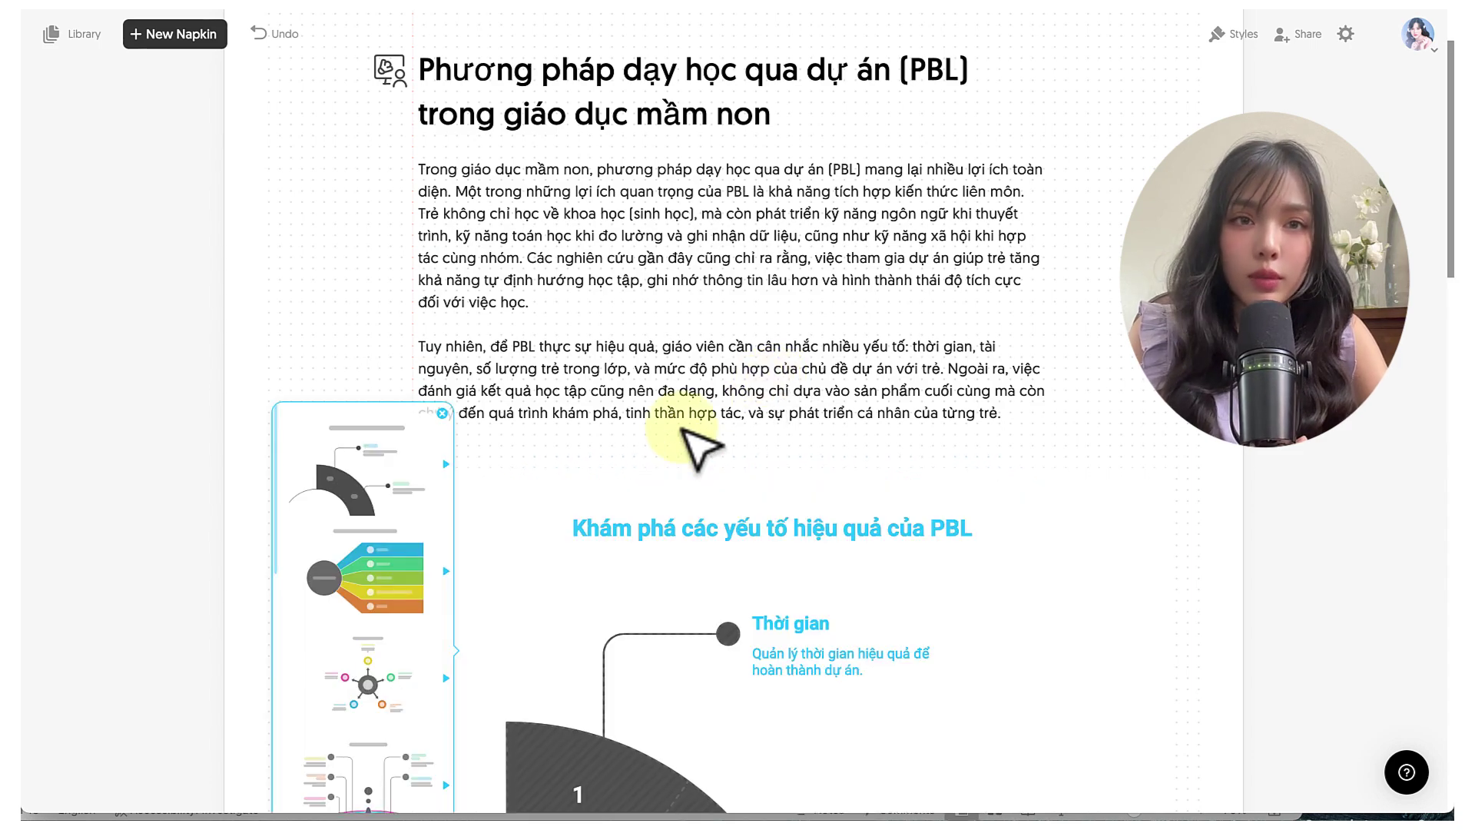
- Preview hub, ripple, cycle, quadrant, tree, hand-and-bubbles, pyramid and stacked-rings layouts for the PBL visual
scroll(695, 446, "down", 1)
scroll(691, 450, "down", 1)
scroll(680, 430, "down", 1)
scroll(689, 441, "down", 1)
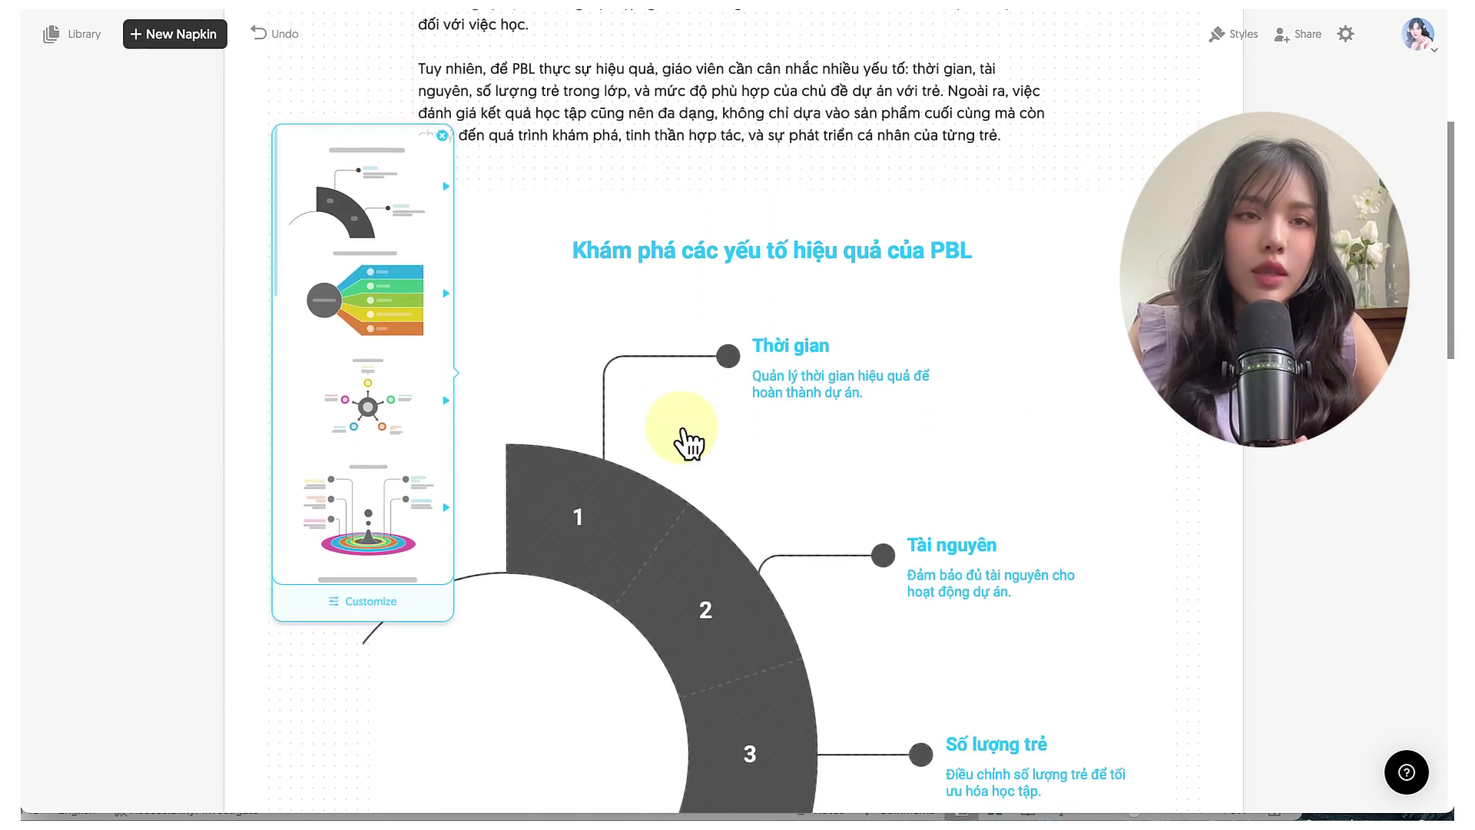
left_click(377, 377)
scroll(379, 372, "down", 2)
left_click(379, 392)
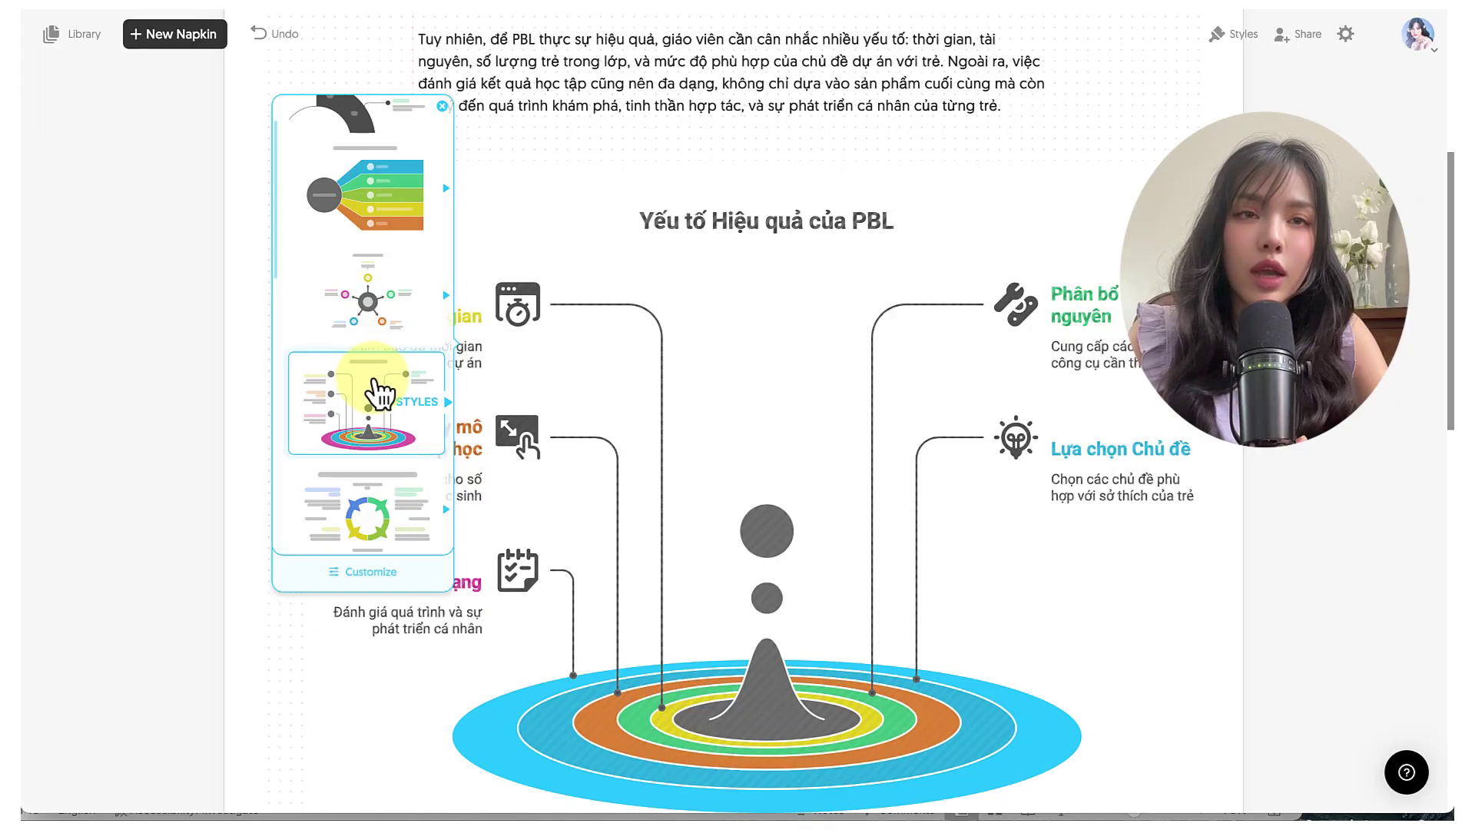
scroll(379, 391, "down", 1)
left_click(380, 396)
scroll(381, 400, "down", 1)
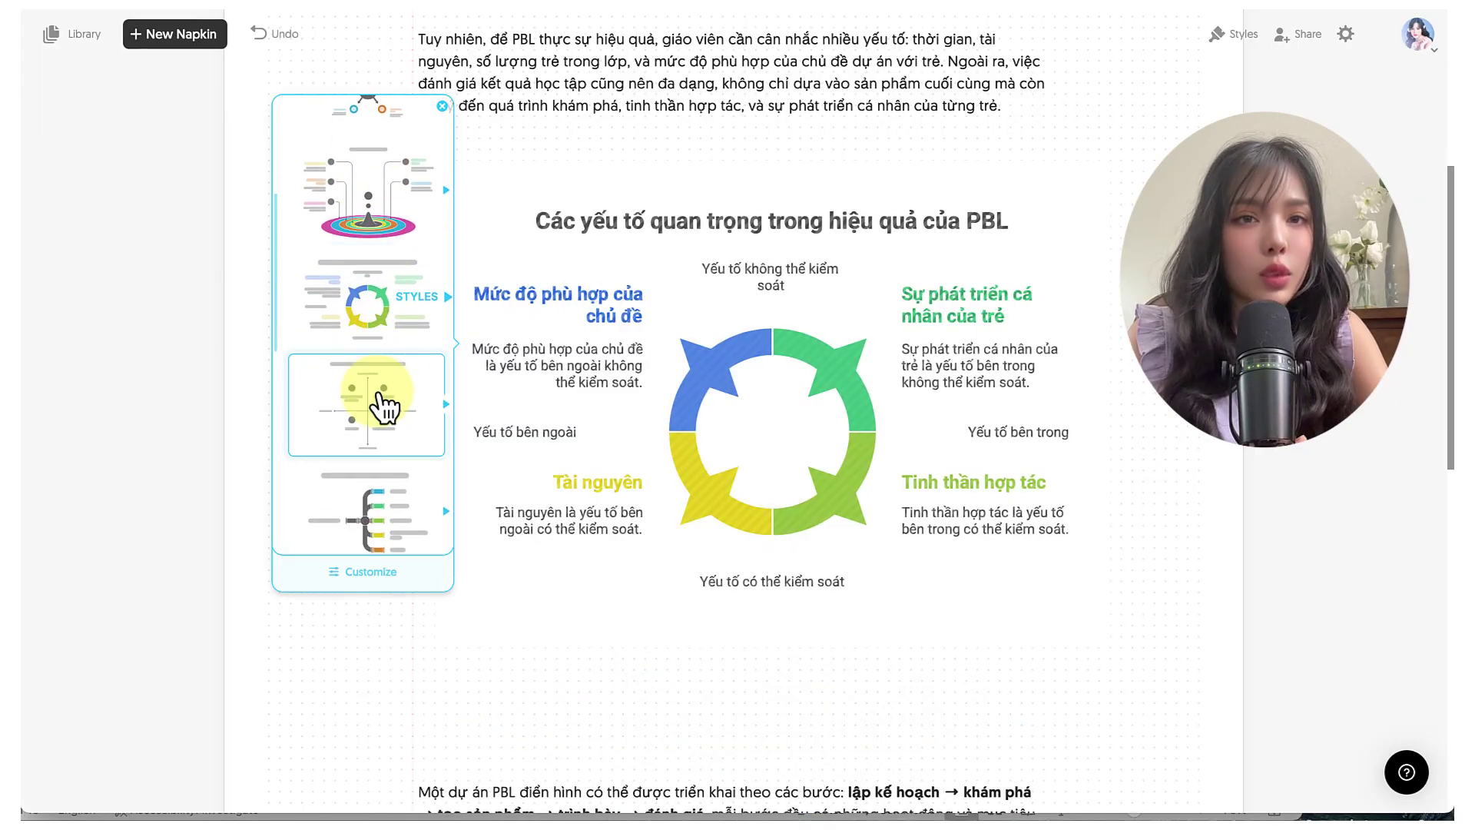
scroll(380, 405, "down", 1)
left_click(381, 407)
scroll(388, 418, "down", 1)
left_click(396, 428)
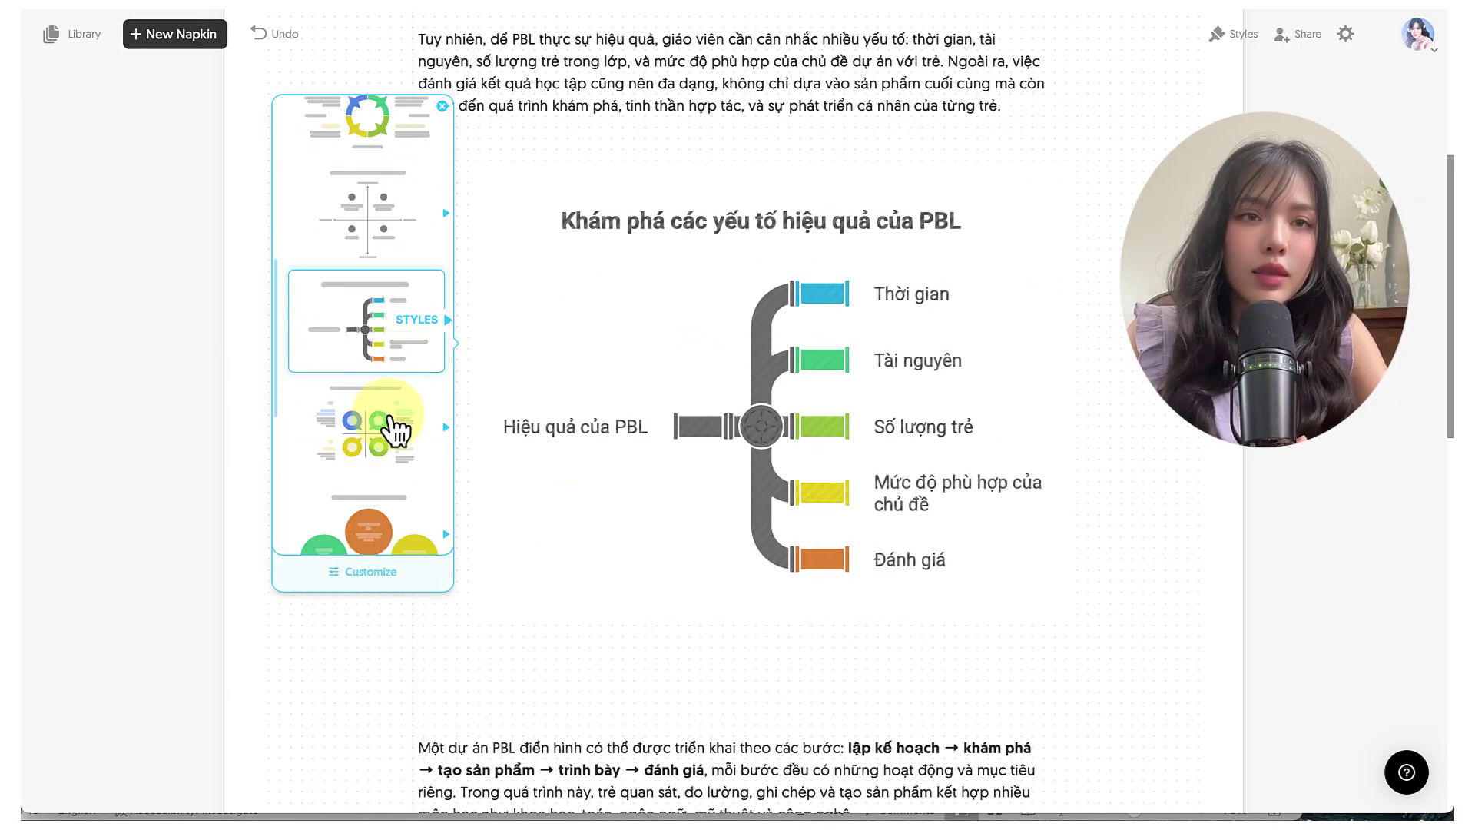
scroll(392, 427, "down", 1)
left_click(390, 430)
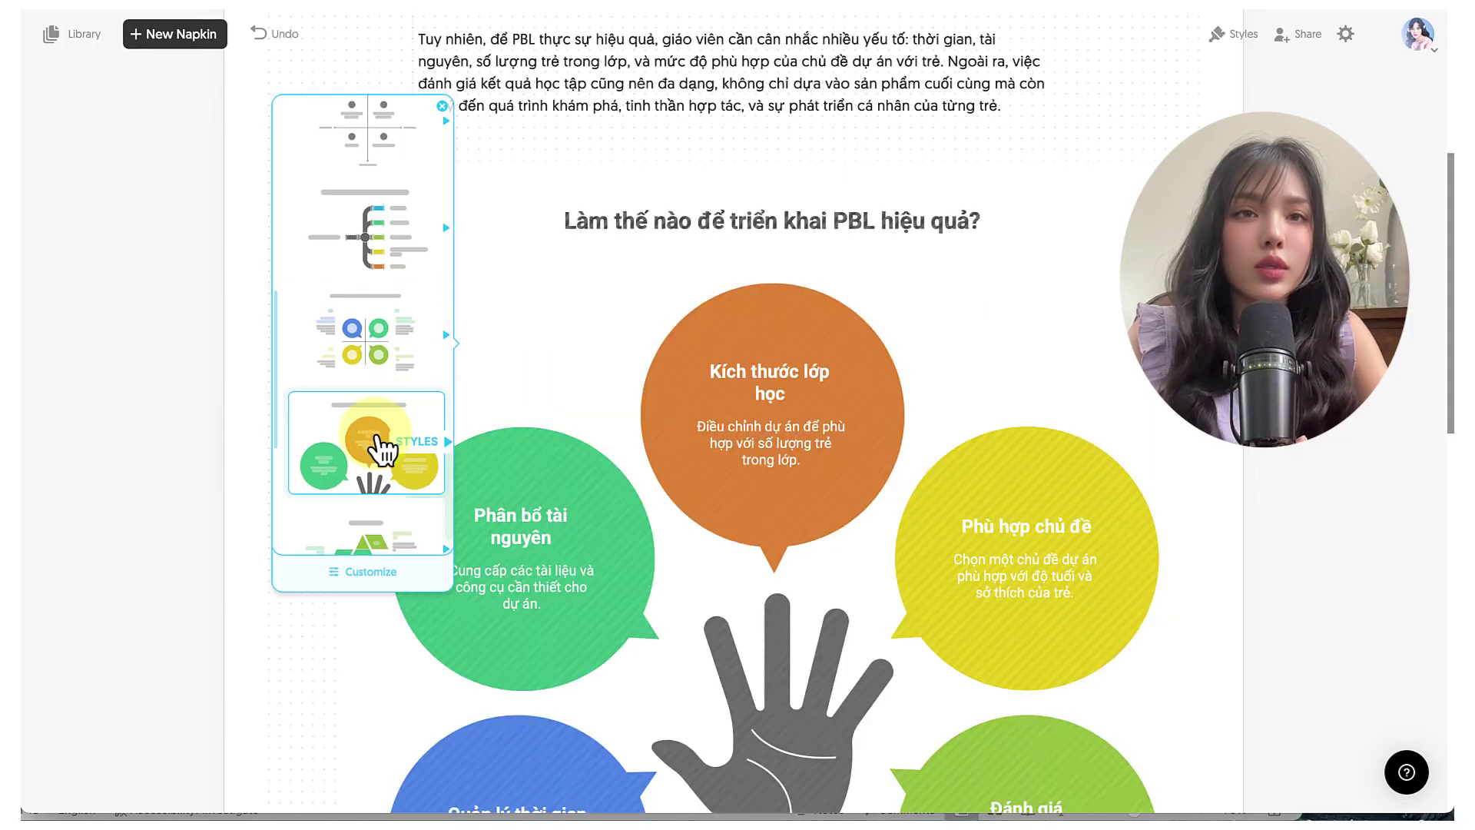
scroll(388, 438, "down", 1)
left_click(388, 441)
scroll(389, 440, "down", 1)
left_click(388, 430)
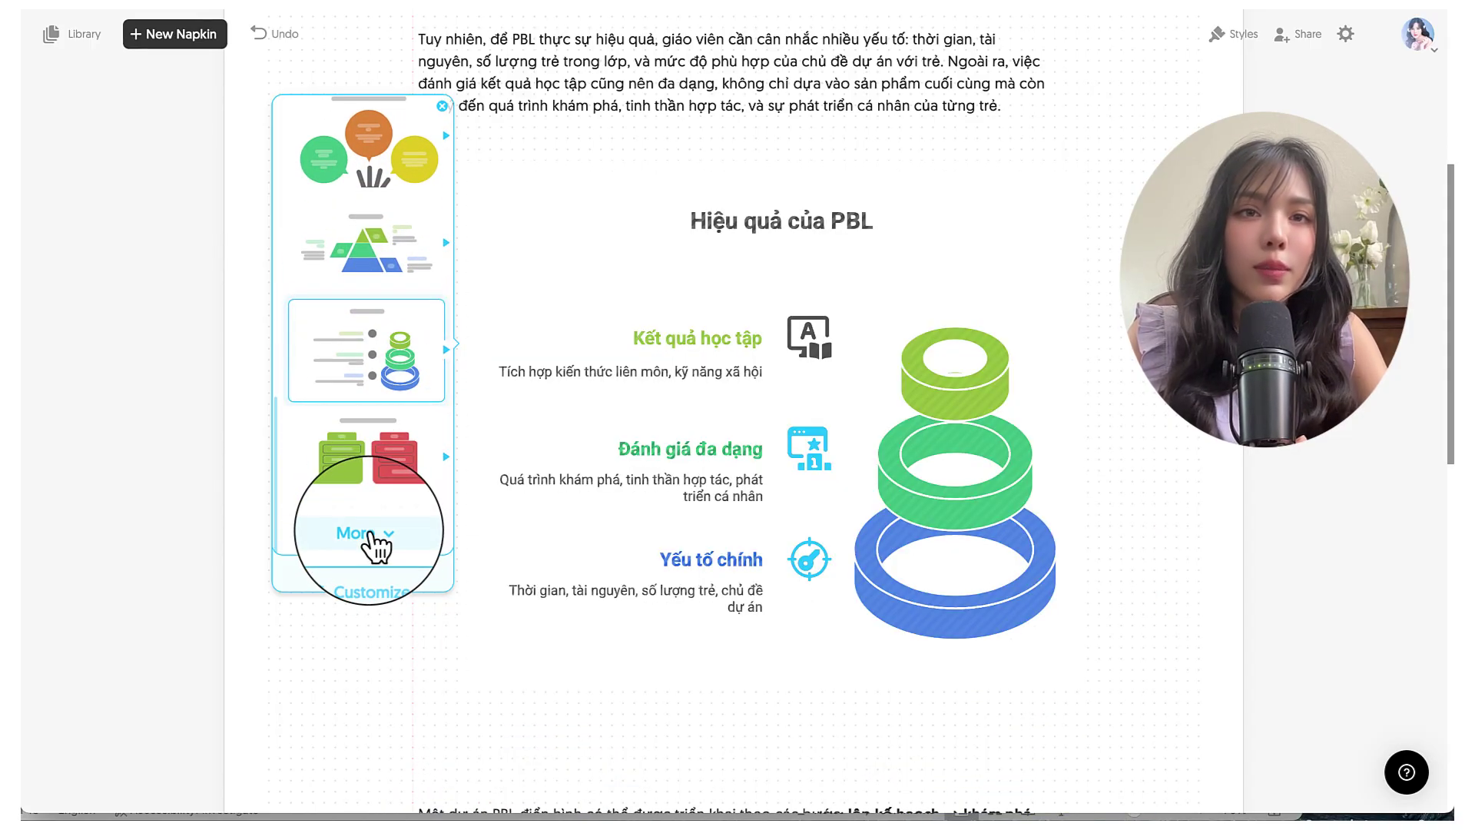
- Load more layouts, try pencil, arrows, swirl and pyramid, then settle on the four-quadrant layout
left_click(367, 532)
left_click(380, 426)
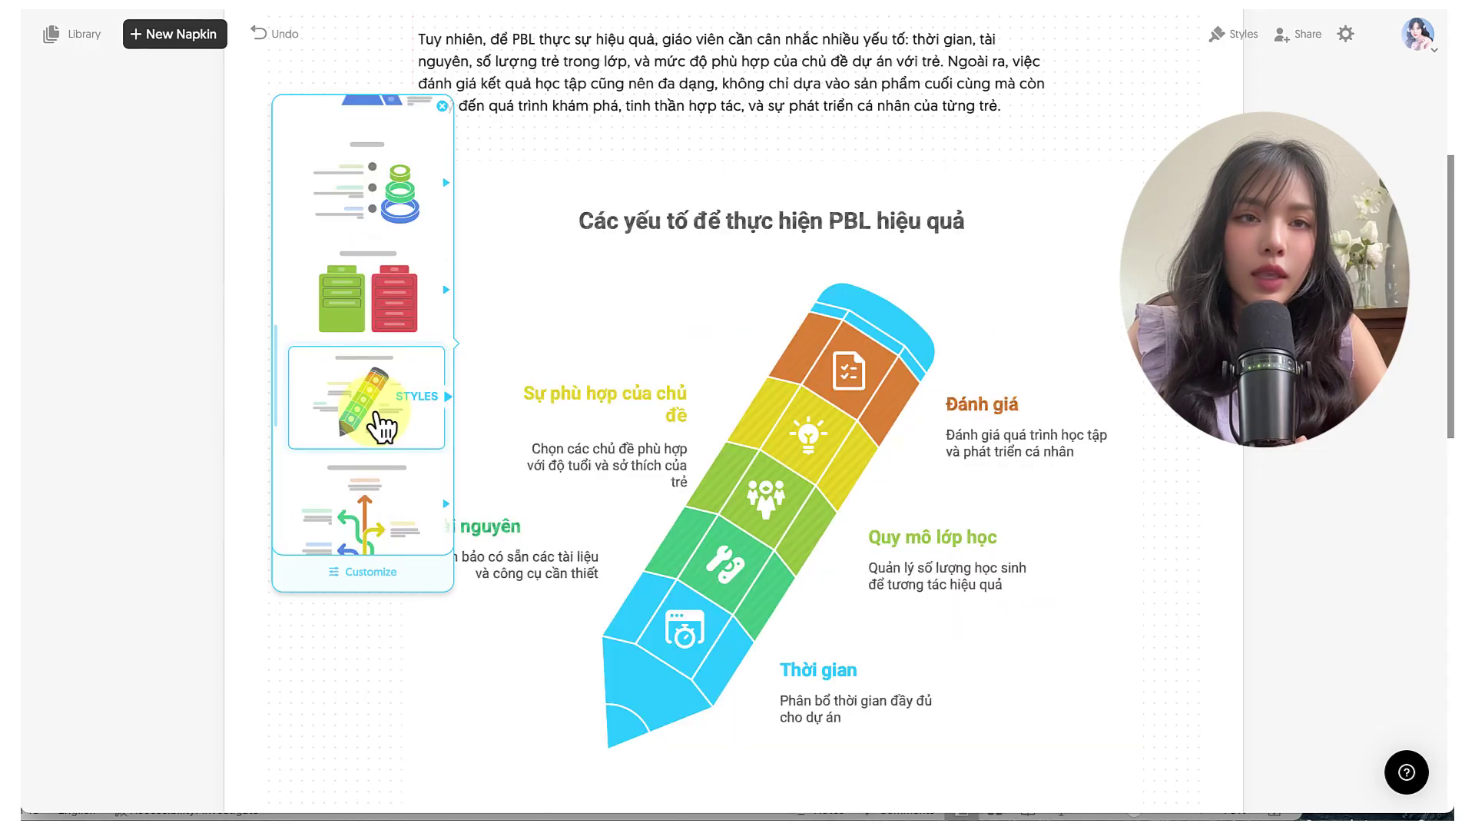
scroll(380, 427, "down", 1)
left_click(380, 430)
scroll(380, 430, "down", 1)
left_click(380, 430)
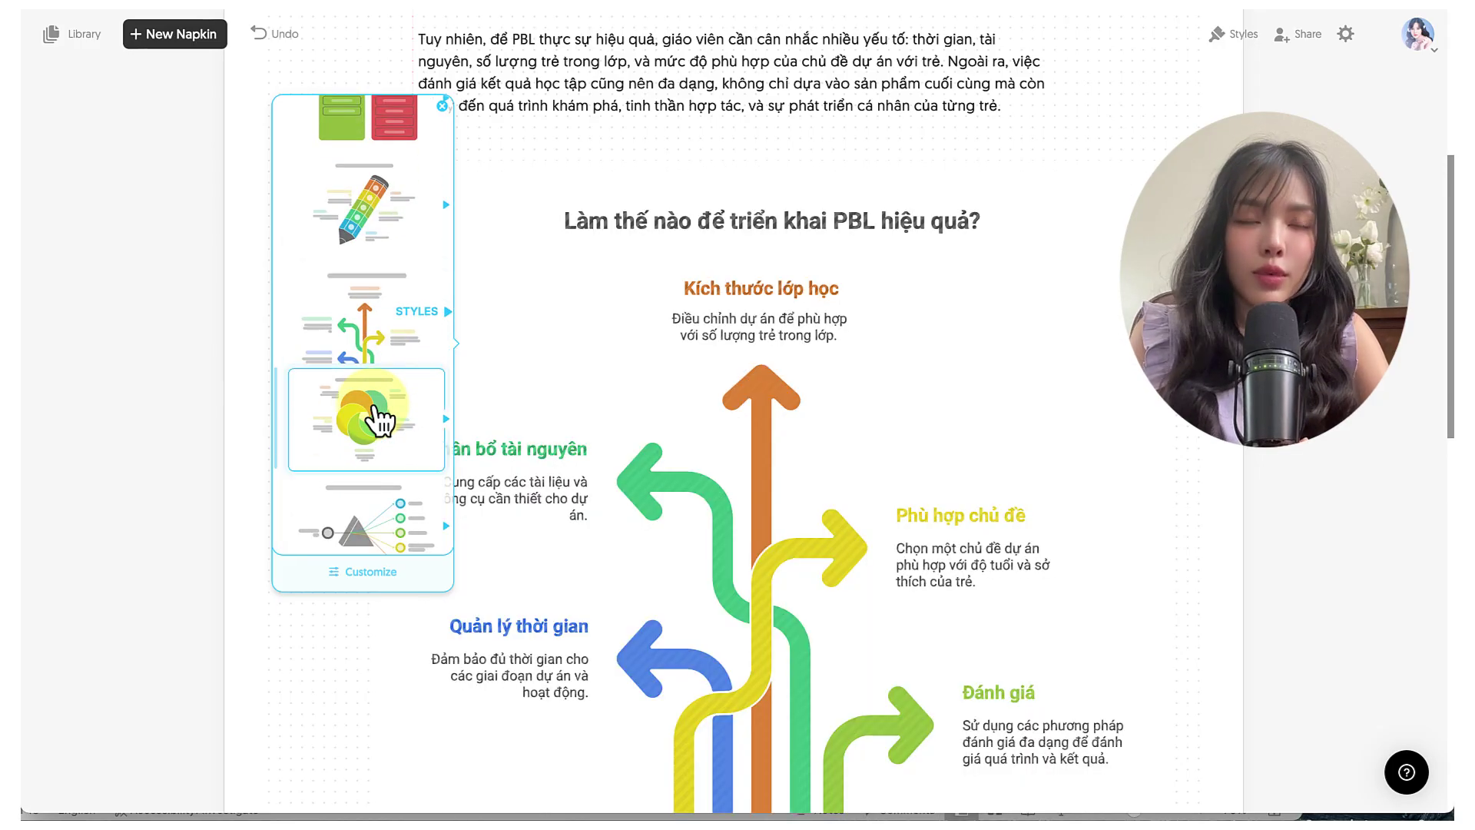
scroll(380, 438, "down", 1)
left_click(380, 442)
scroll(382, 438, "down", 1)
left_click(419, 380)
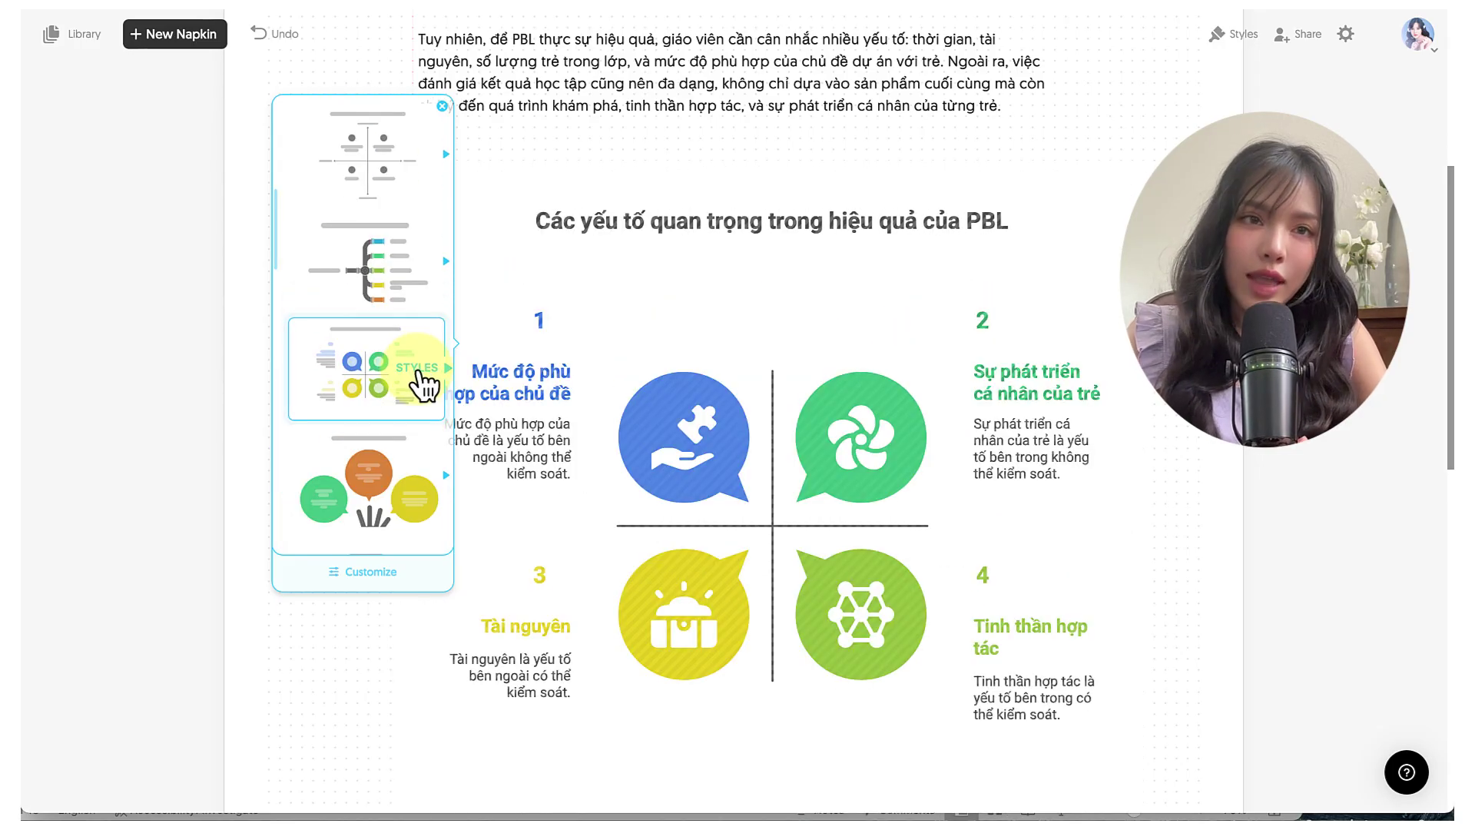
- Compare colour variants and apply the bold solid-colour style to the quadrant diagram
left_click(419, 380)
left_click(363, 263)
left_click(385, 379)
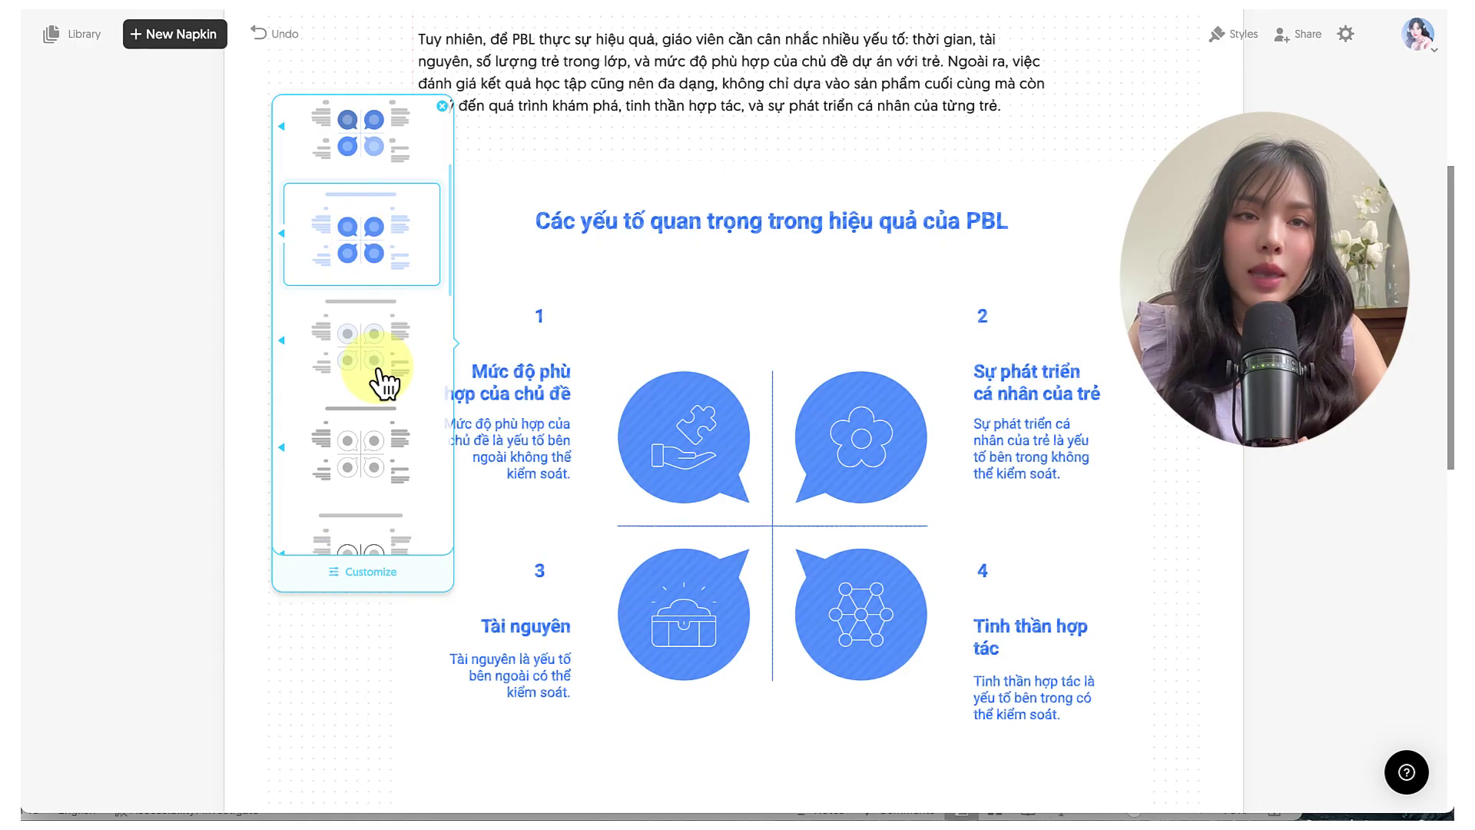
left_click(380, 381)
left_click(380, 379)
scroll(374, 430, "down", 1)
left_click(374, 430)
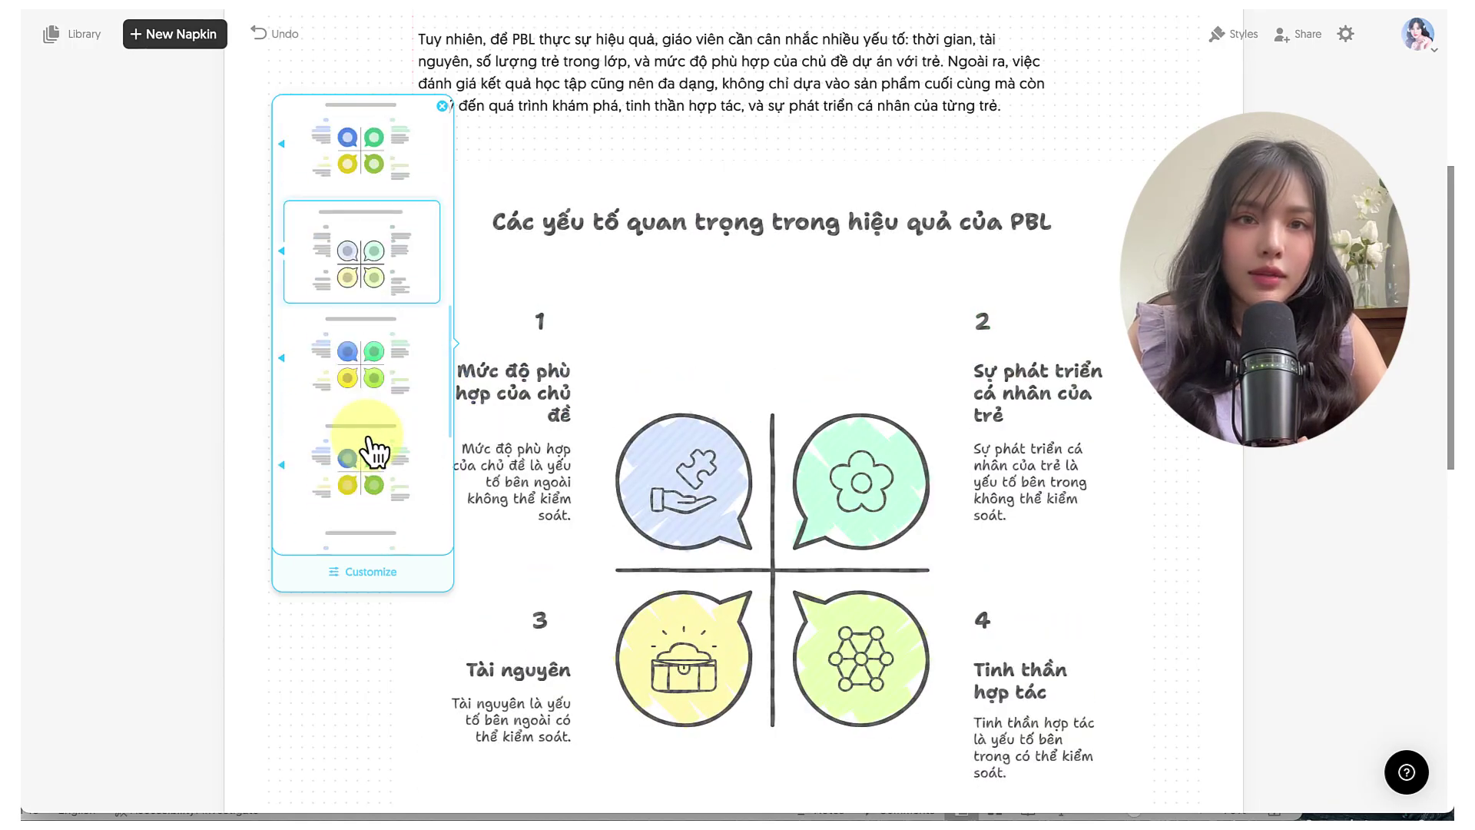
left_click(379, 384)
left_click(382, 461)
scroll(389, 427, "down", 1)
left_click(389, 428)
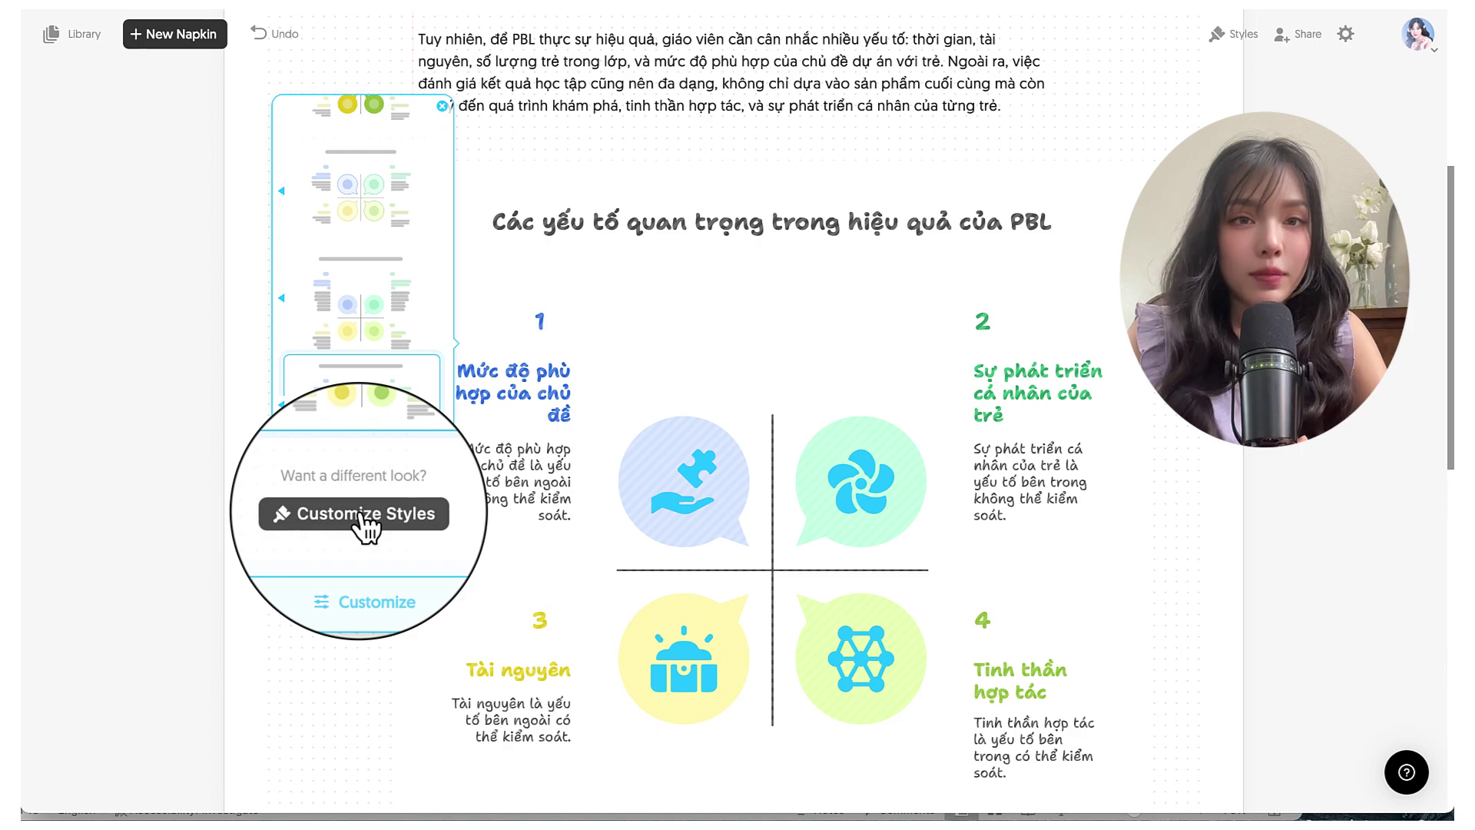
left_click(376, 265)
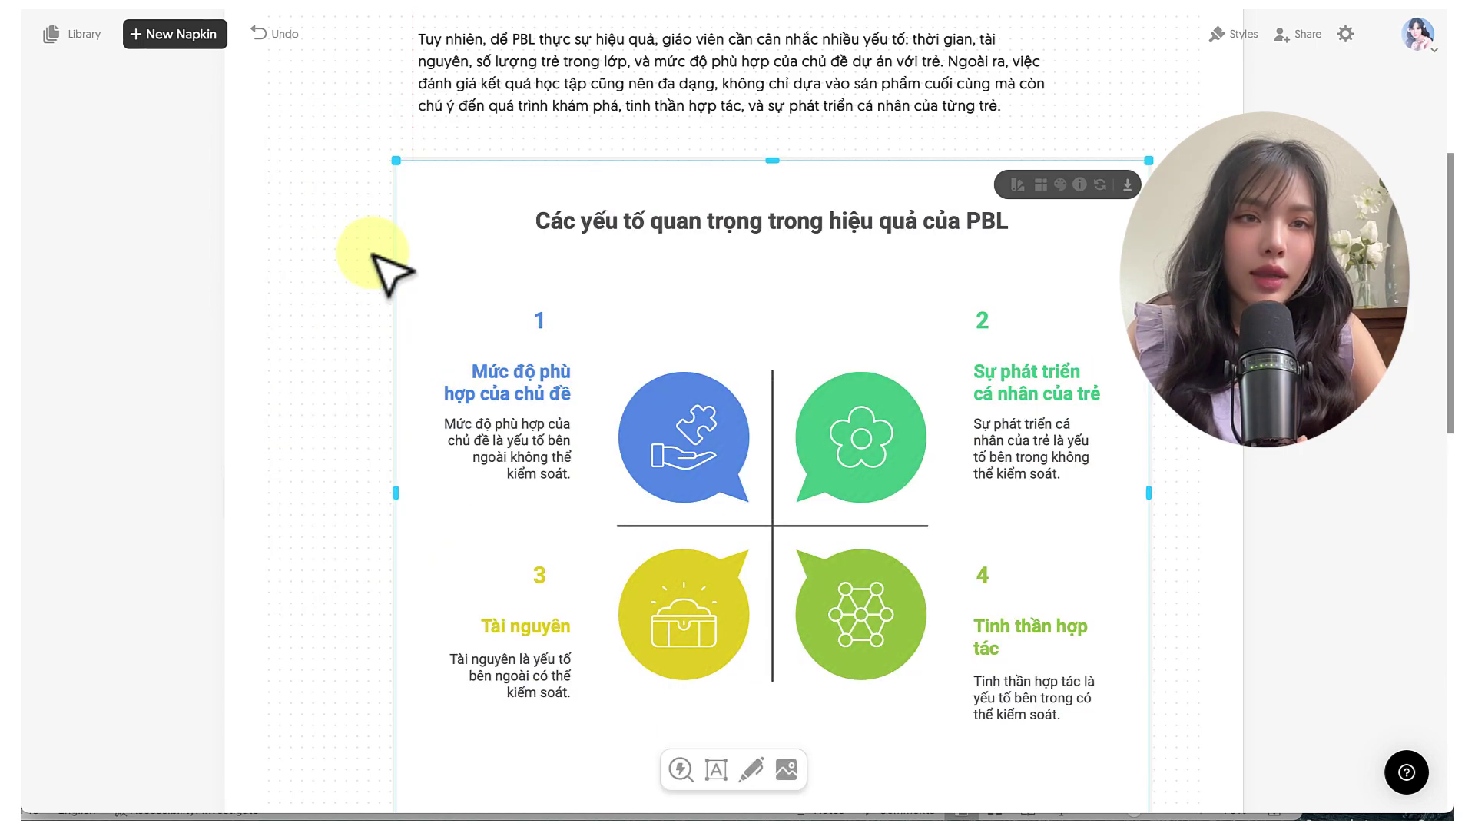
scroll(672, 353, "down", 3)
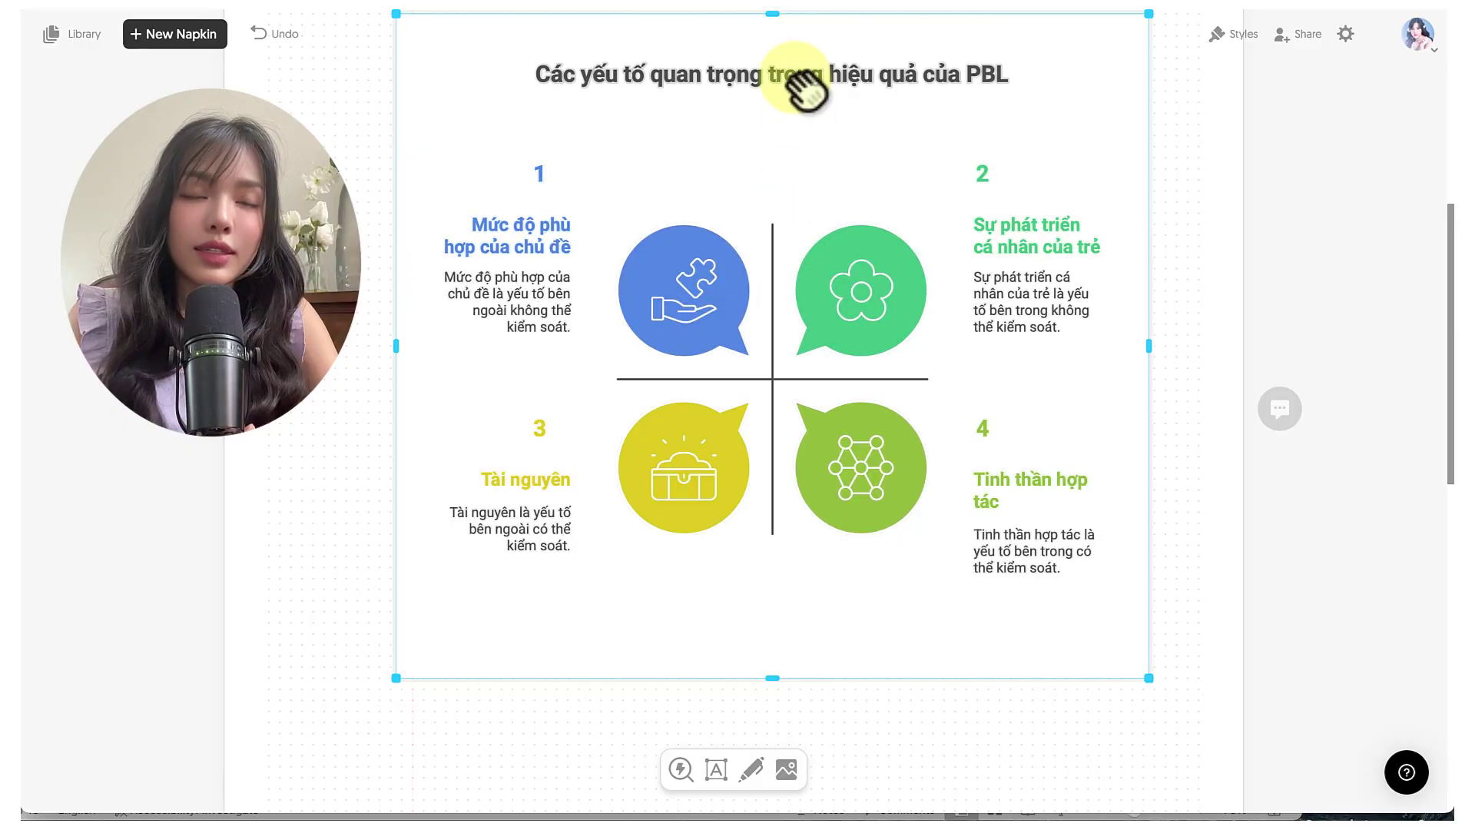
- Select the diagram title and change it to a new font
left_click(799, 80)
left_click(565, 244)
left_click(764, 83)
scroll(749, 138, "up", 3)
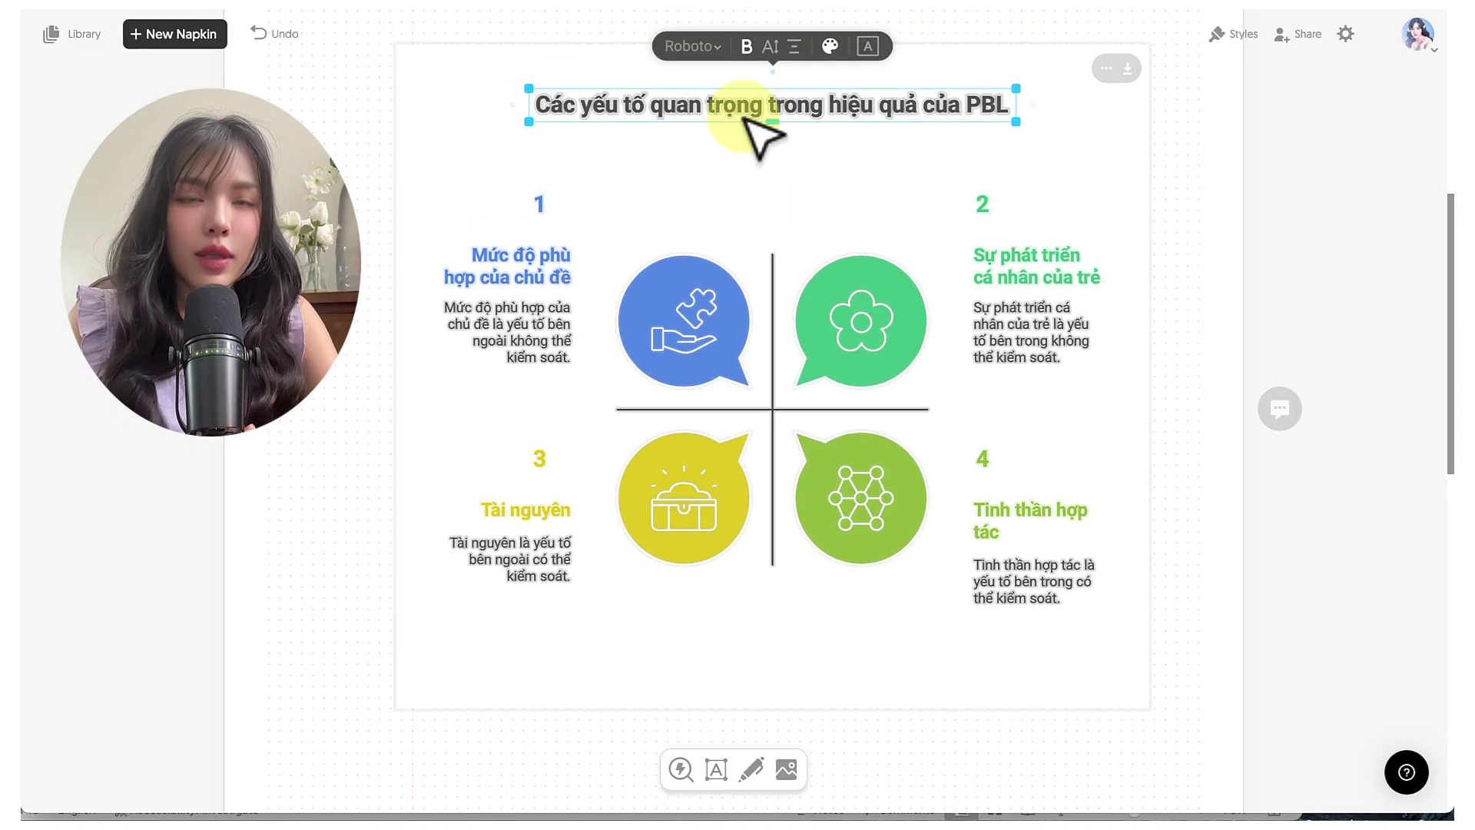
left_click(694, 201)
scroll(711, 178, "down", 1)
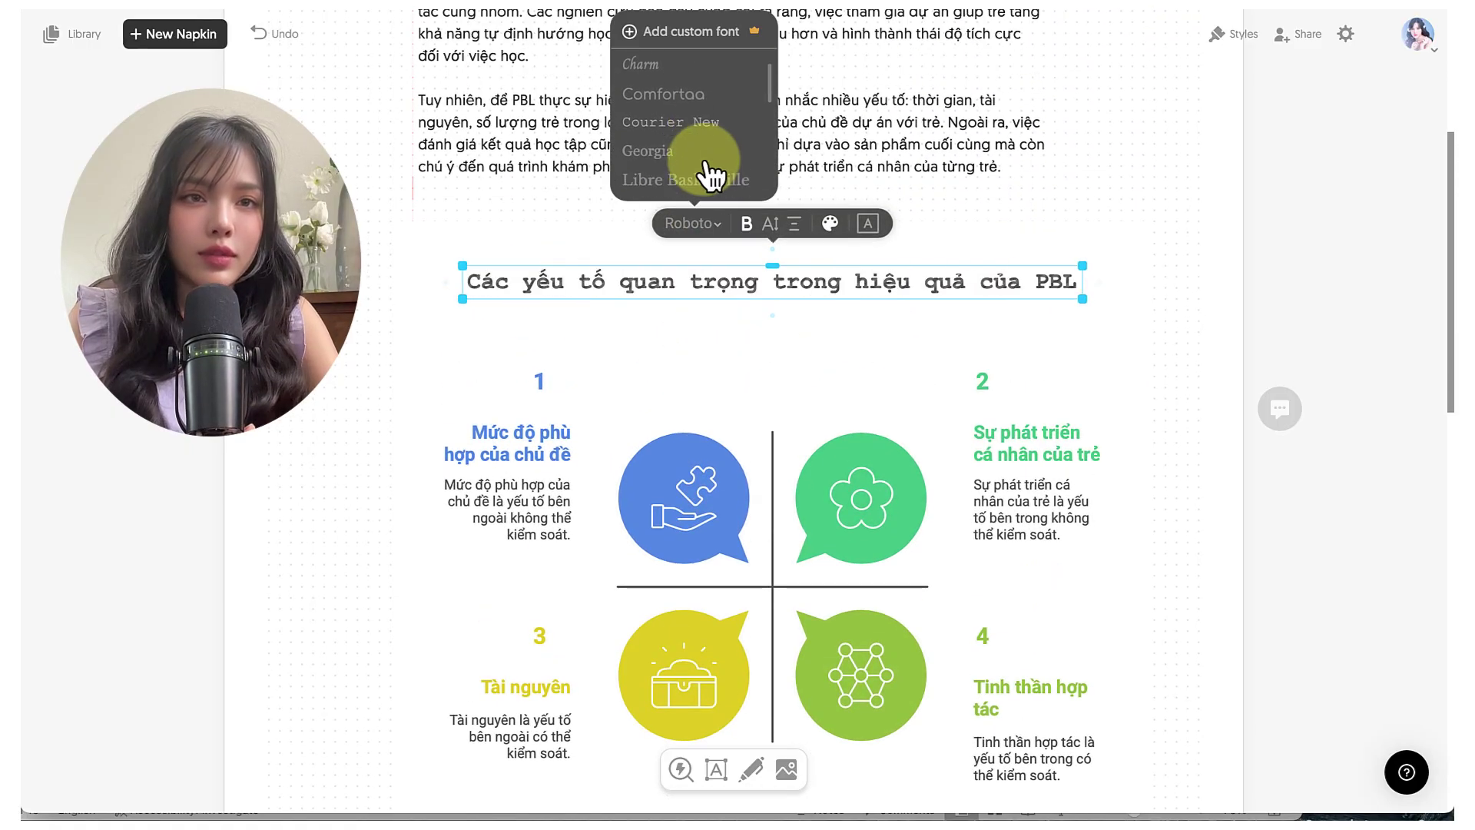
scroll(707, 180, "down", 1)
scroll(705, 181, "down", 1)
scroll(701, 182, "down", 1)
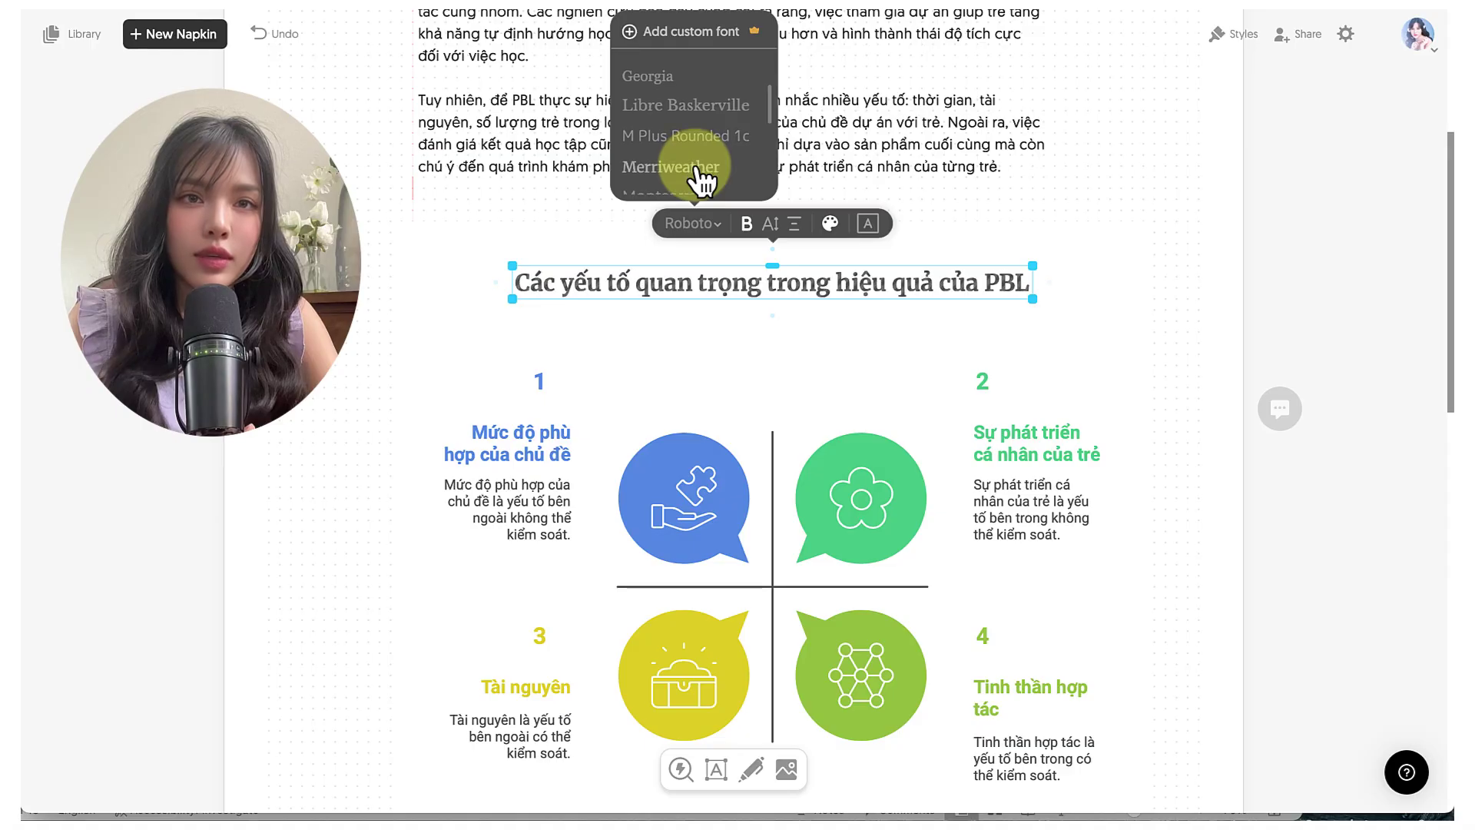
scroll(699, 177, "down", 1)
scroll(699, 169, "down", 1)
scroll(699, 162, "down", 1)
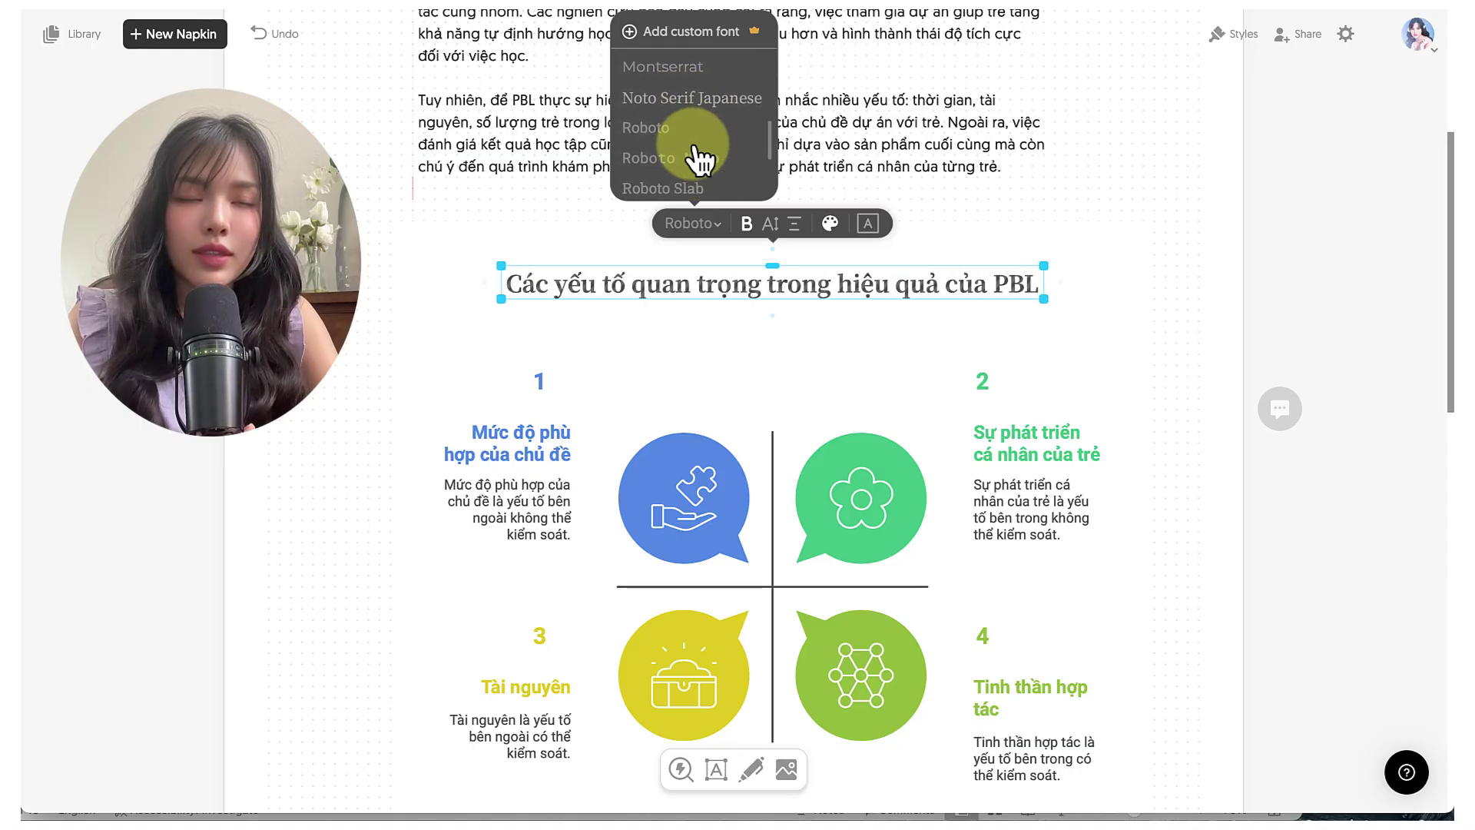
scroll(699, 161, "down", 1)
scroll(699, 162, "down", 1)
left_click(698, 161)
- Remove bold from the title, enlarge its text, and narrow it to wrap onto two lines
left_click(745, 230)
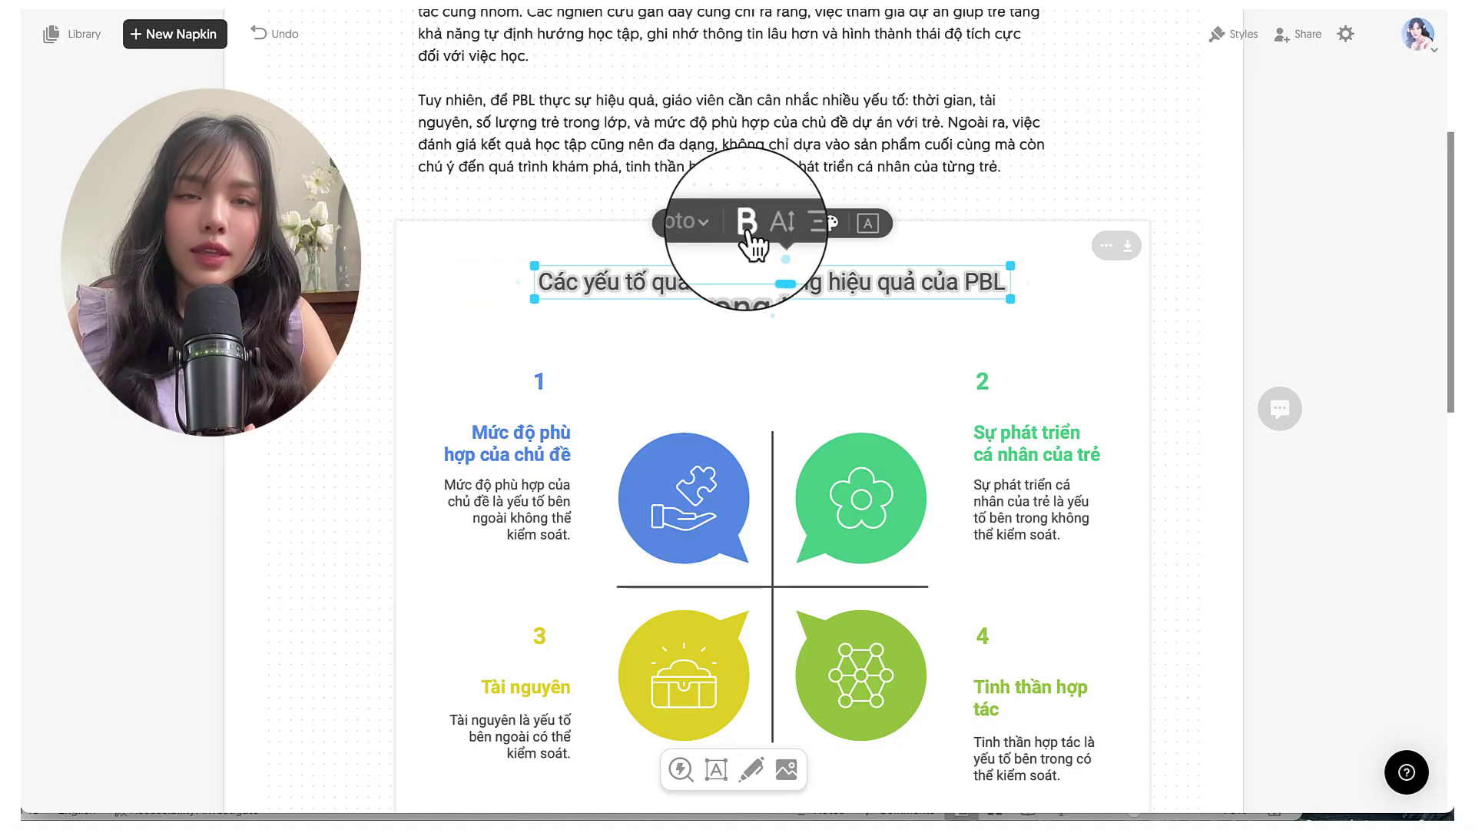
left_click(782, 222)
left_click(843, 156)
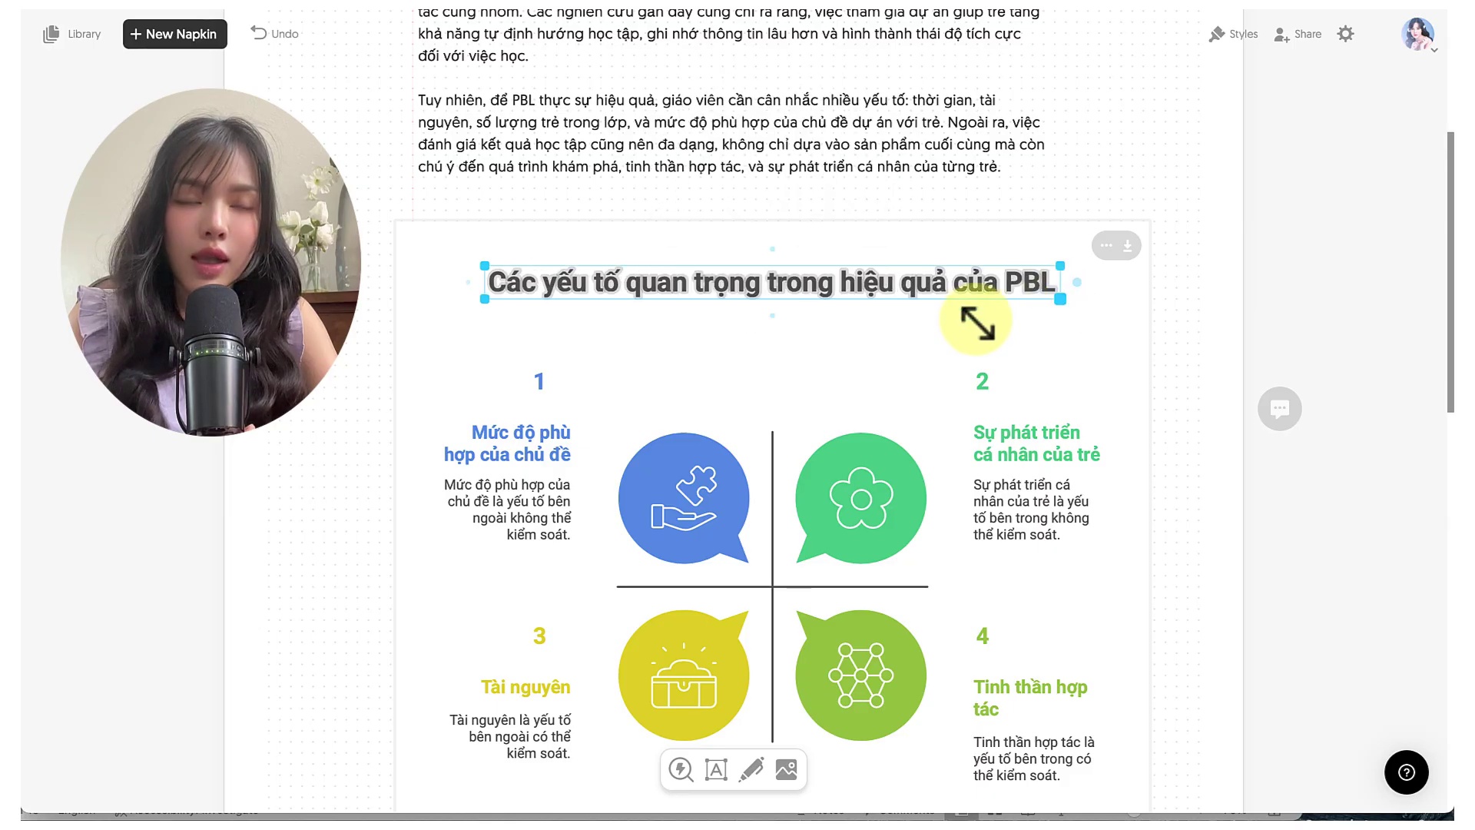
left_click_drag(971, 320, 937, 315)
- Set the title on a filled grey box
left_click(831, 229)
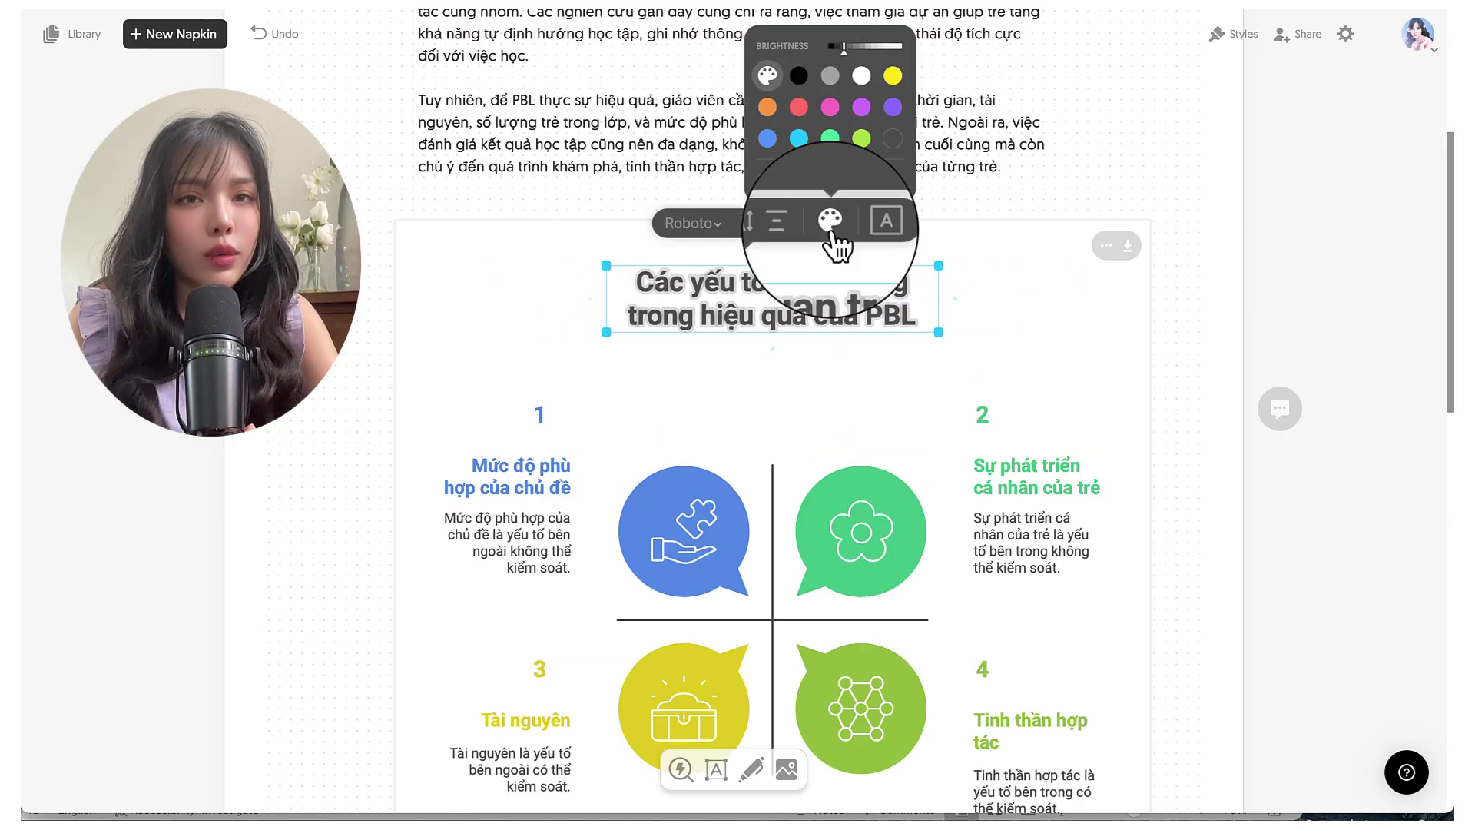
left_click(886, 221)
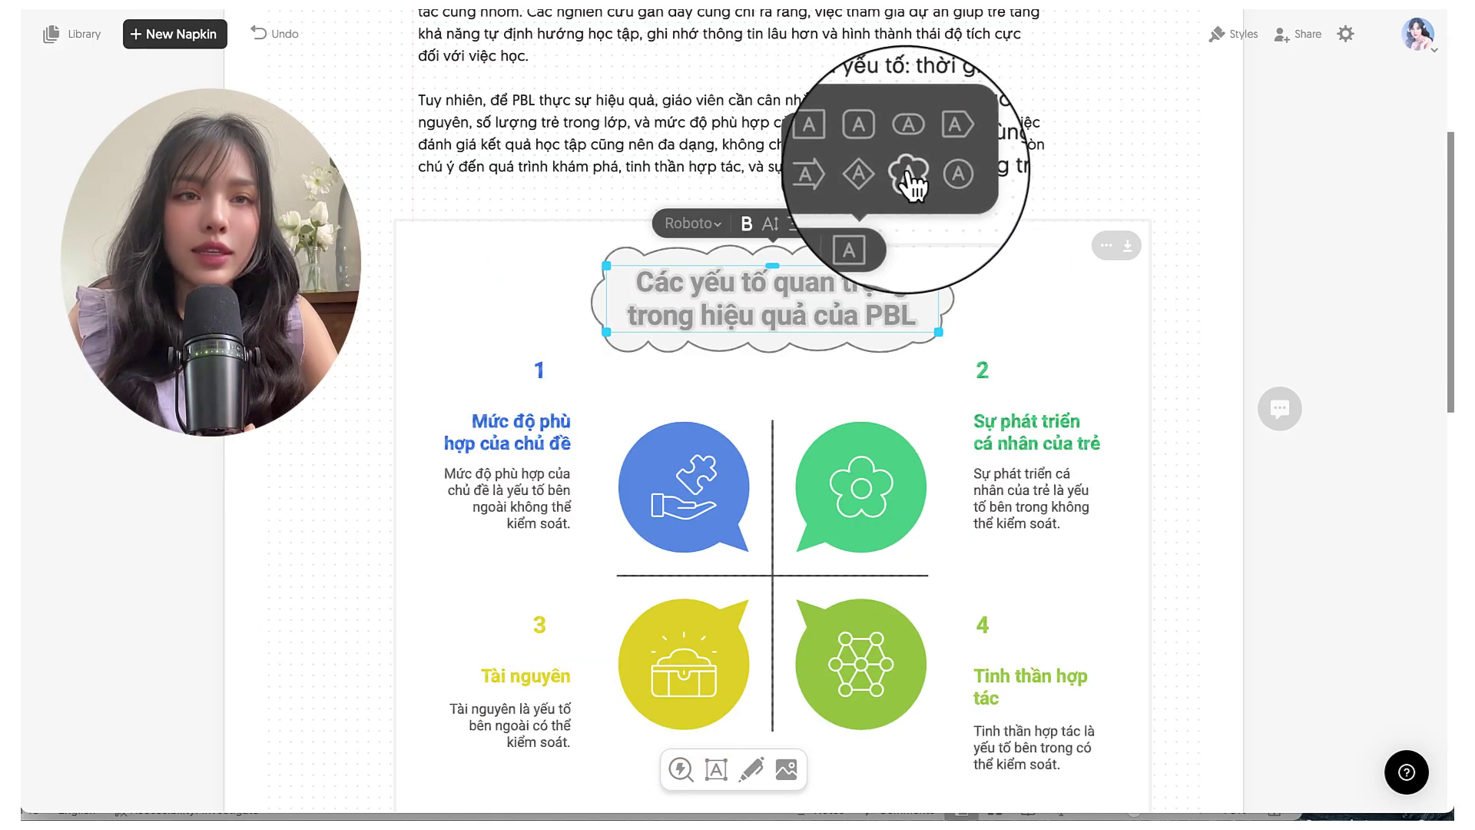
left_click(843, 141)
left_click(488, 440)
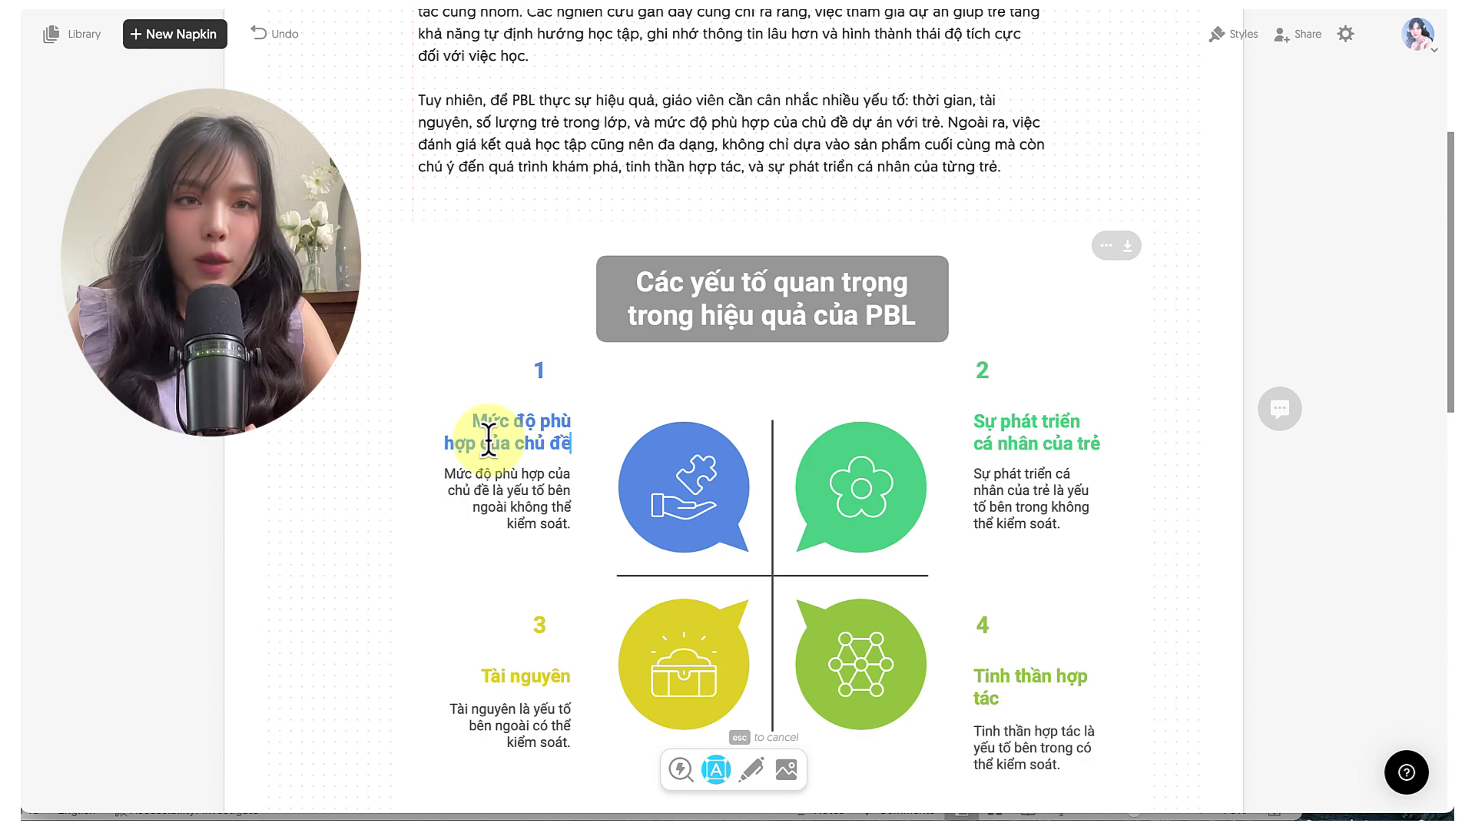
- Recolour the blue bubble's puzzle-hand icon black and review its line settings
left_click(695, 473)
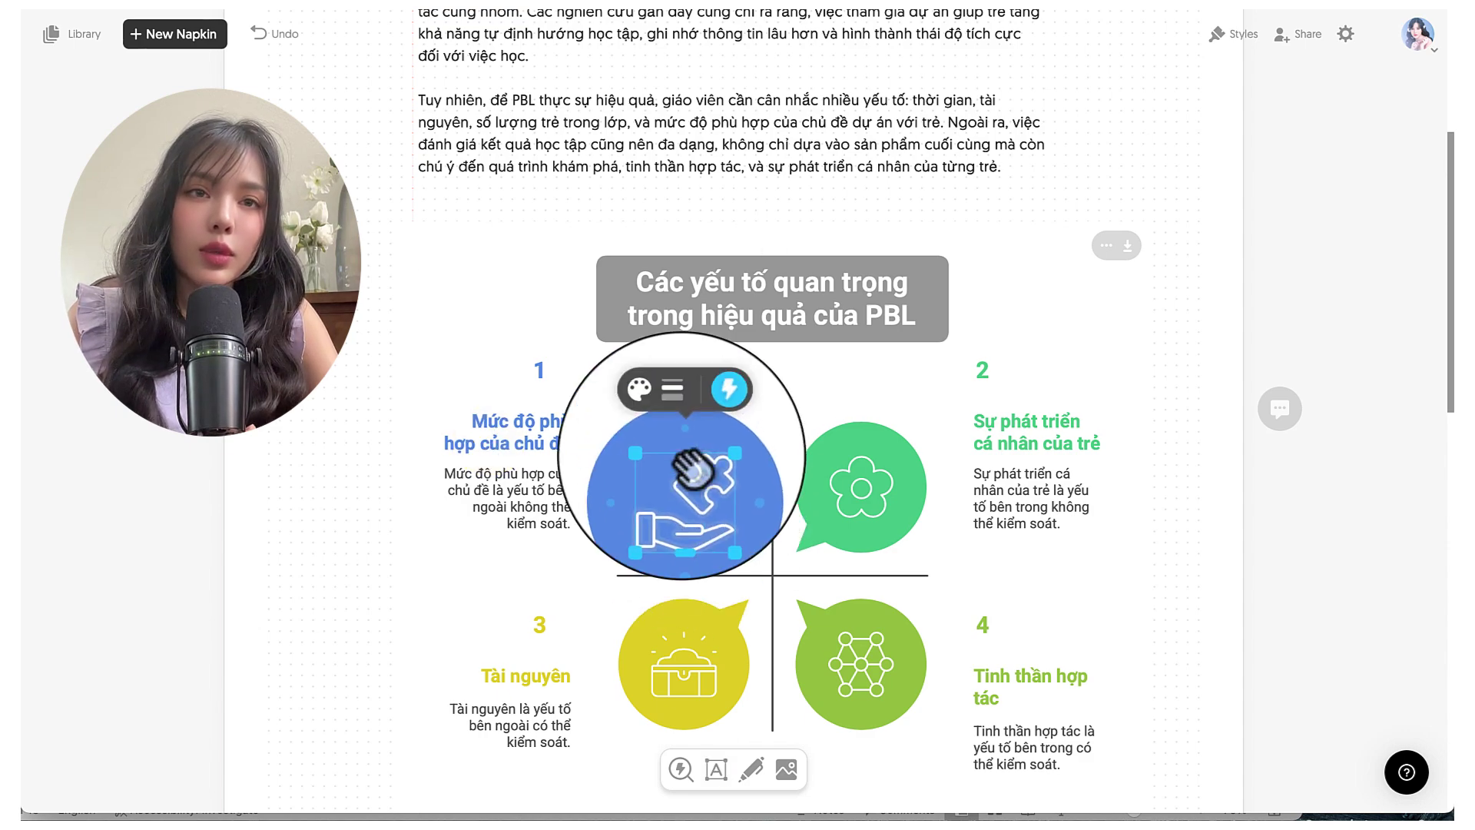
left_click(654, 413)
left_click(623, 264)
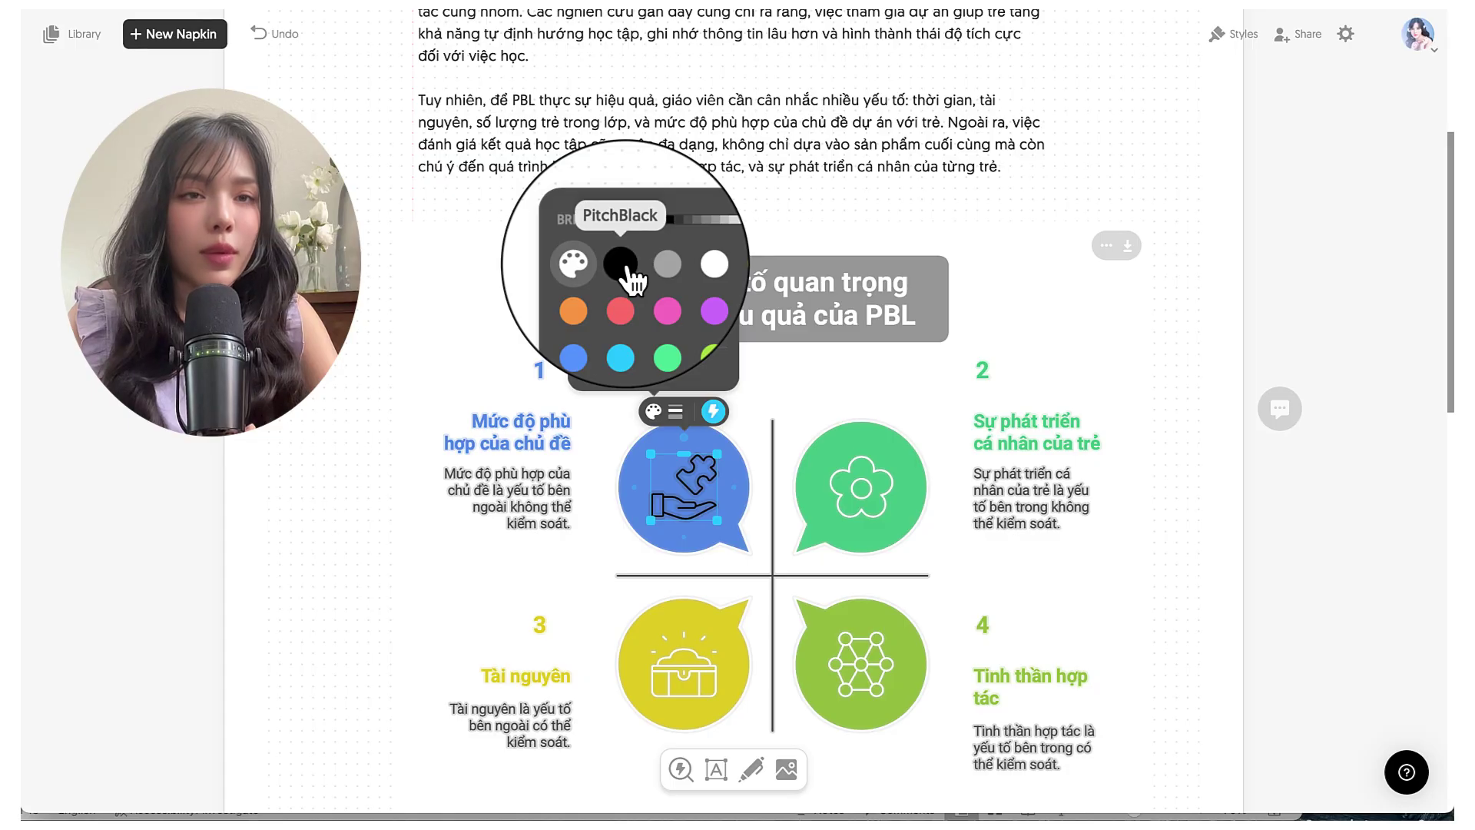
left_click(675, 411)
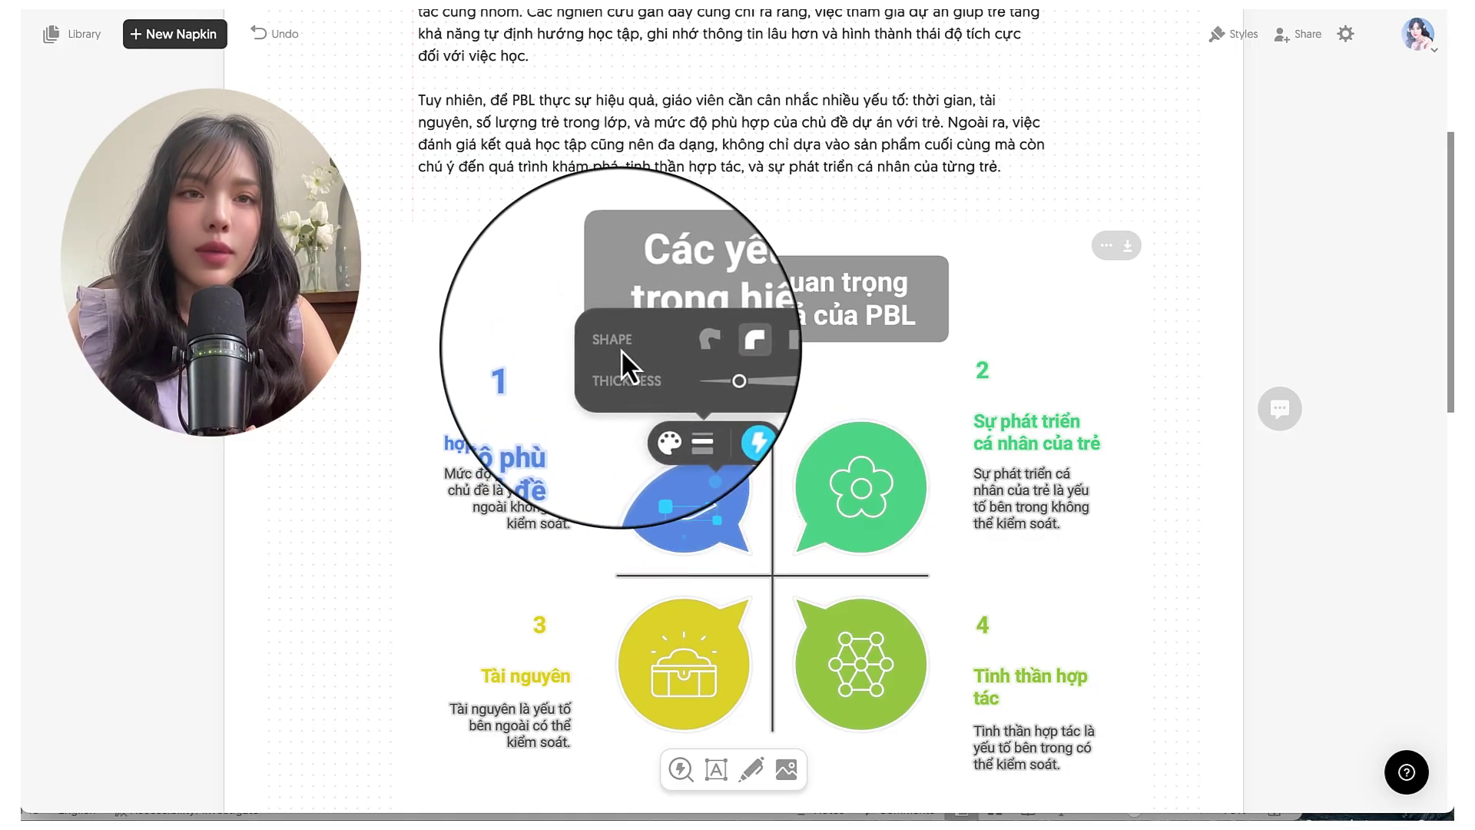
left_click(711, 495)
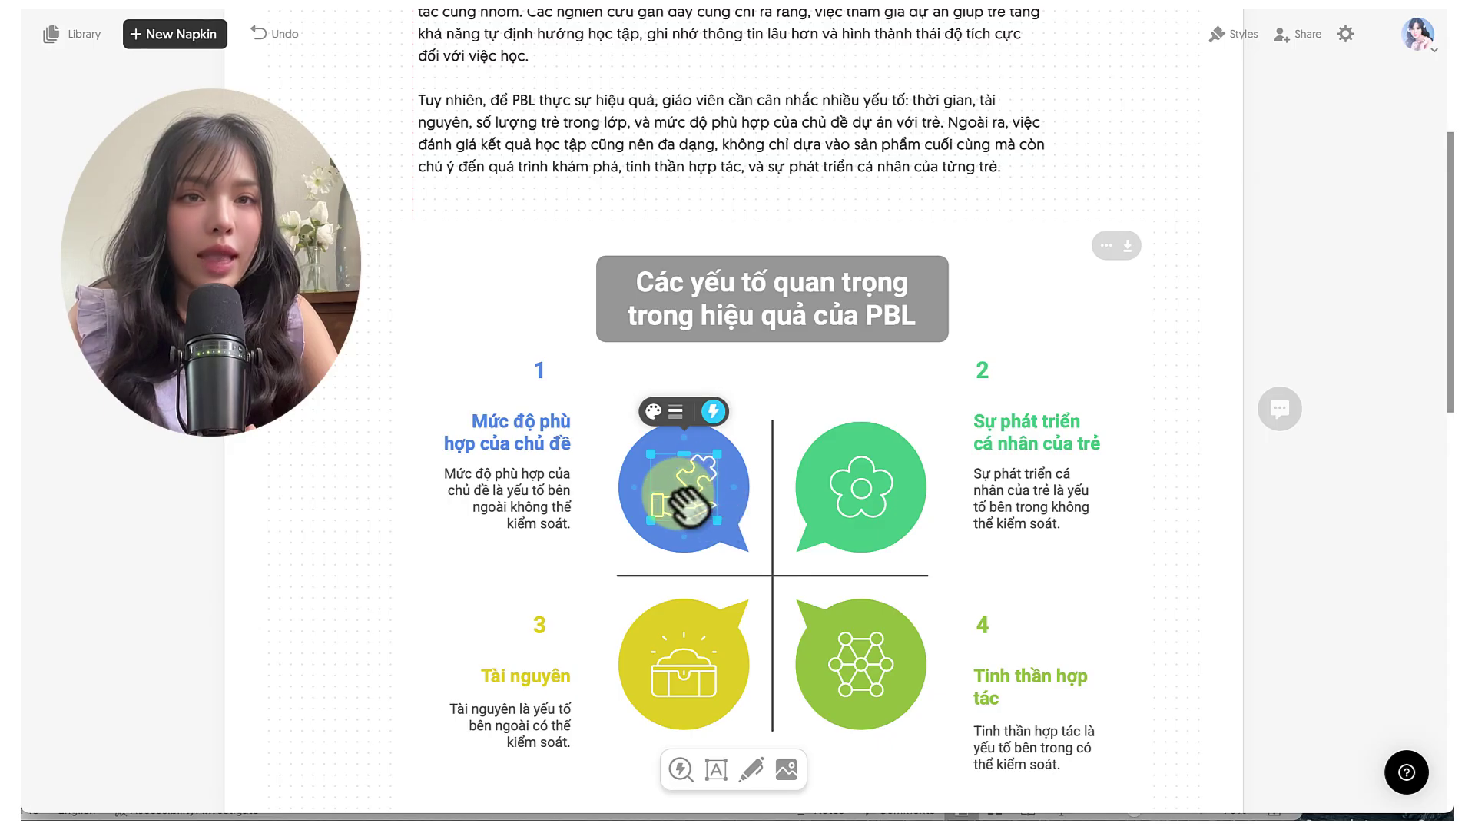
- Replace the blue bubble's icon with an alternative puzzle-hand icon
left_click(713, 413)
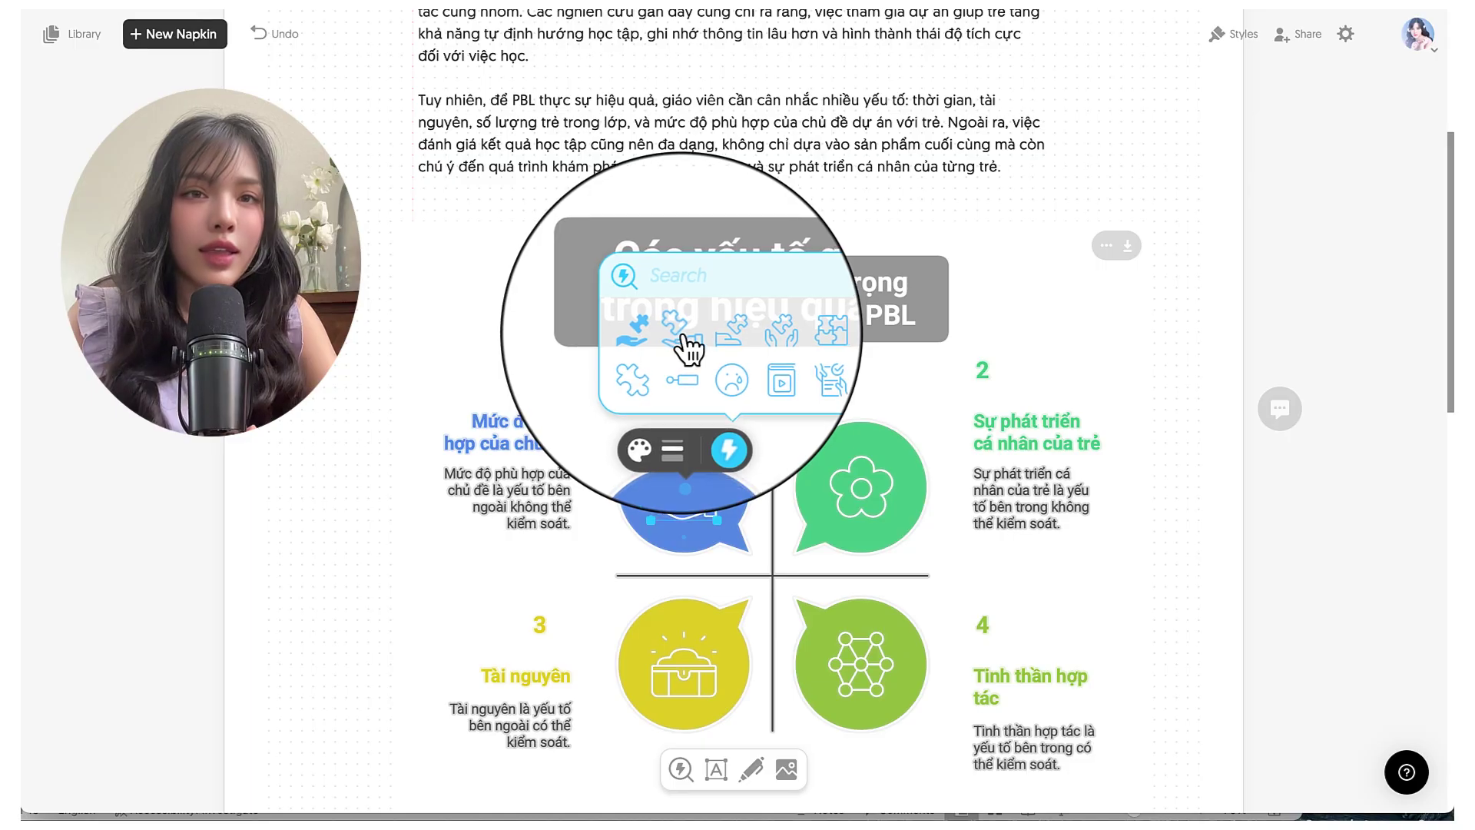
left_click(720, 348)
left_click(716, 351)
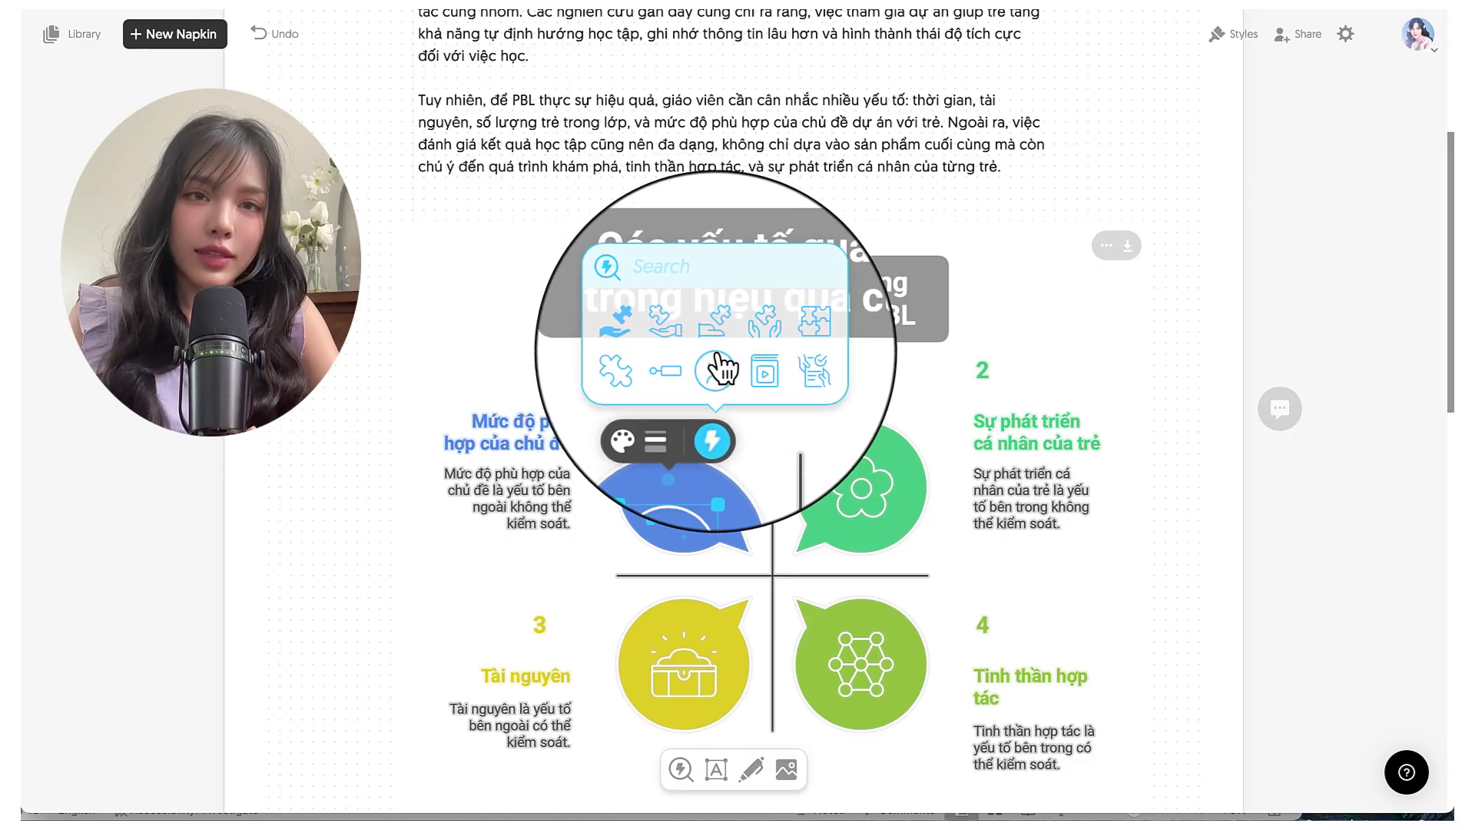
scroll(761, 415, "down", 2)
- Generate the five-step 'Triển khai Dự án PBL' stepped pyramid from the PBL steps paragraph
scroll(765, 426, "down", 5)
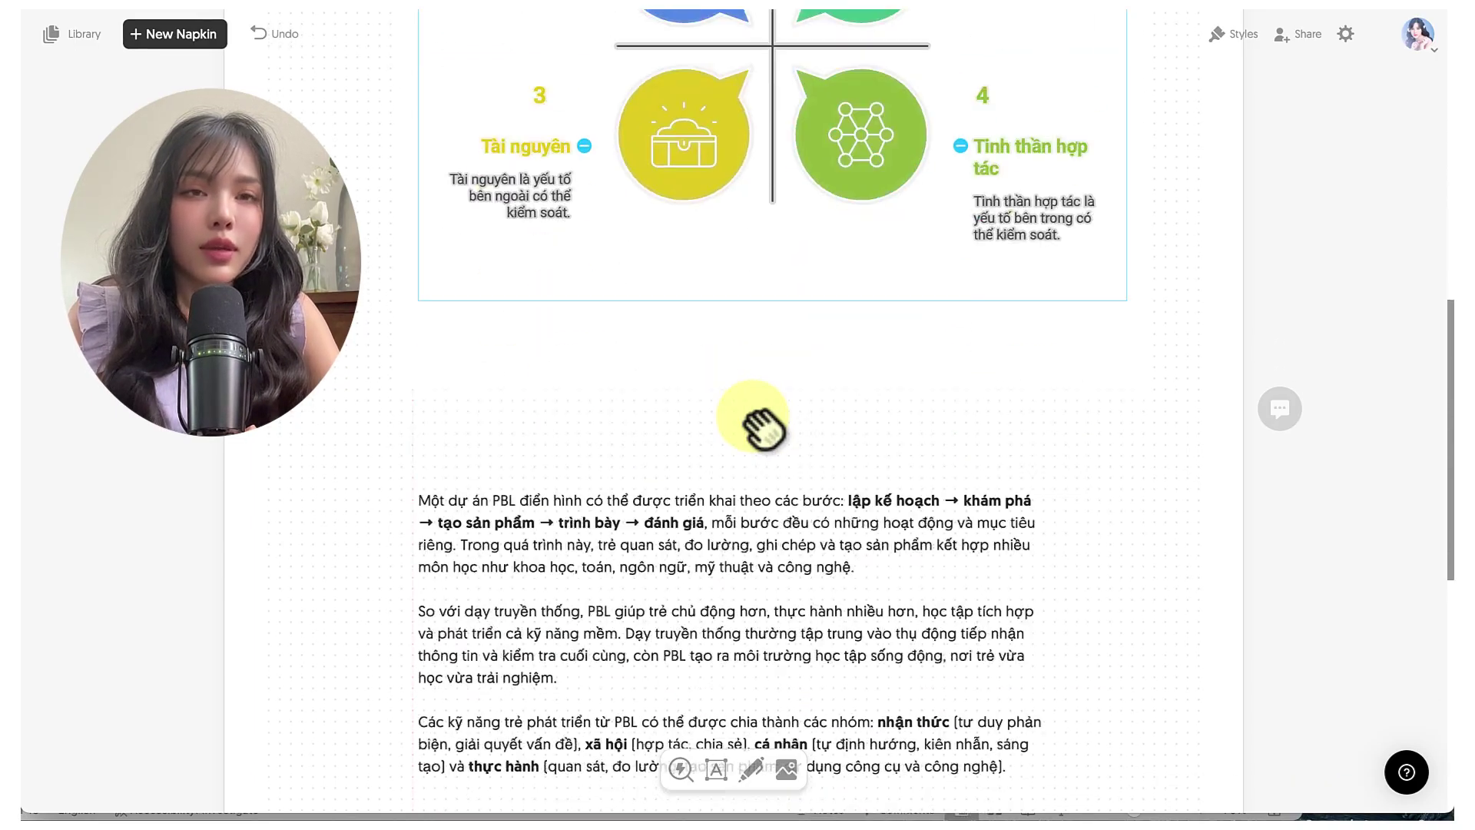
scroll(753, 418, "down", 4)
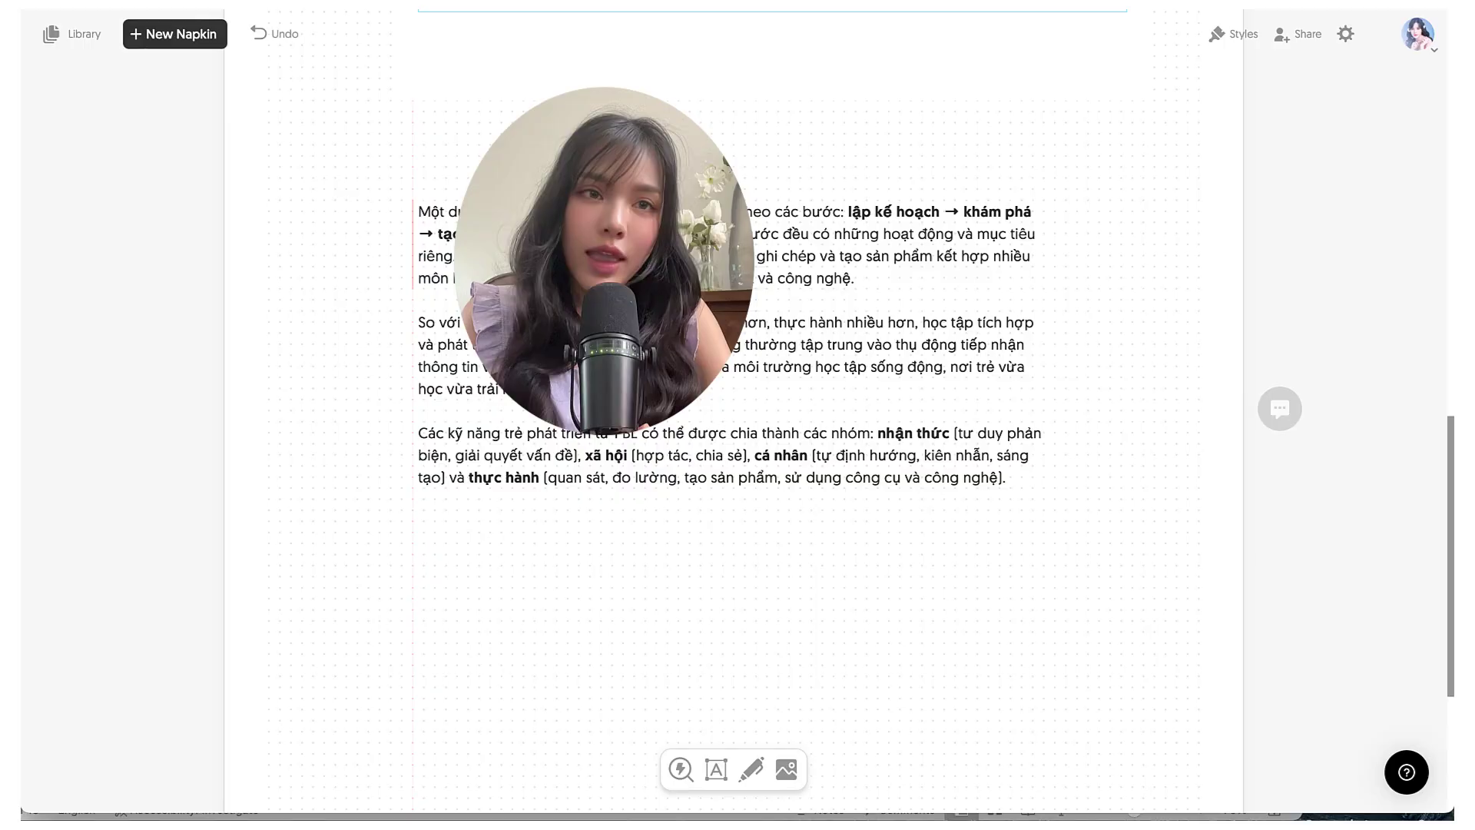
scroll(856, 379, "up", 2)
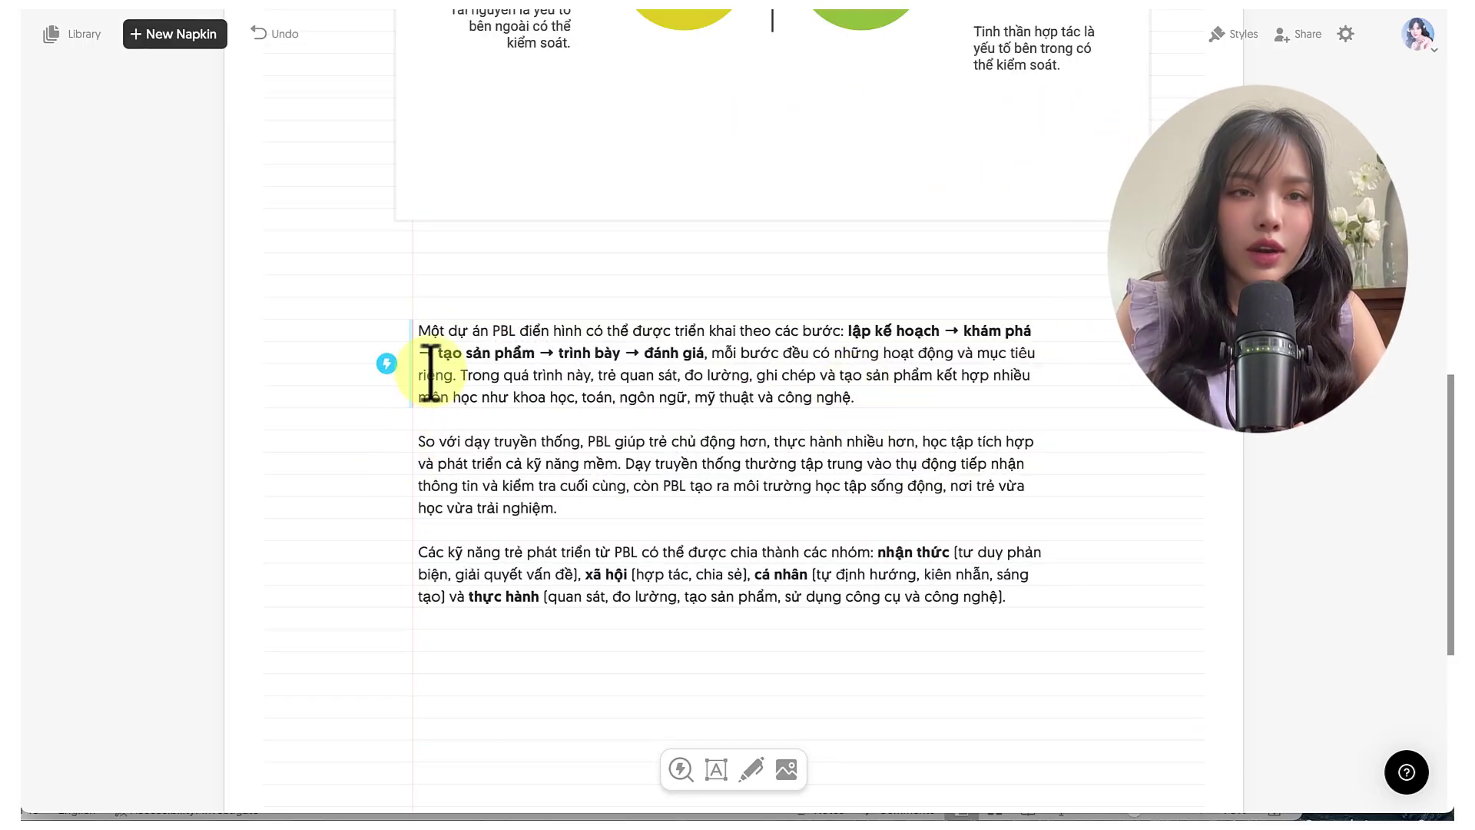
left_click(390, 365)
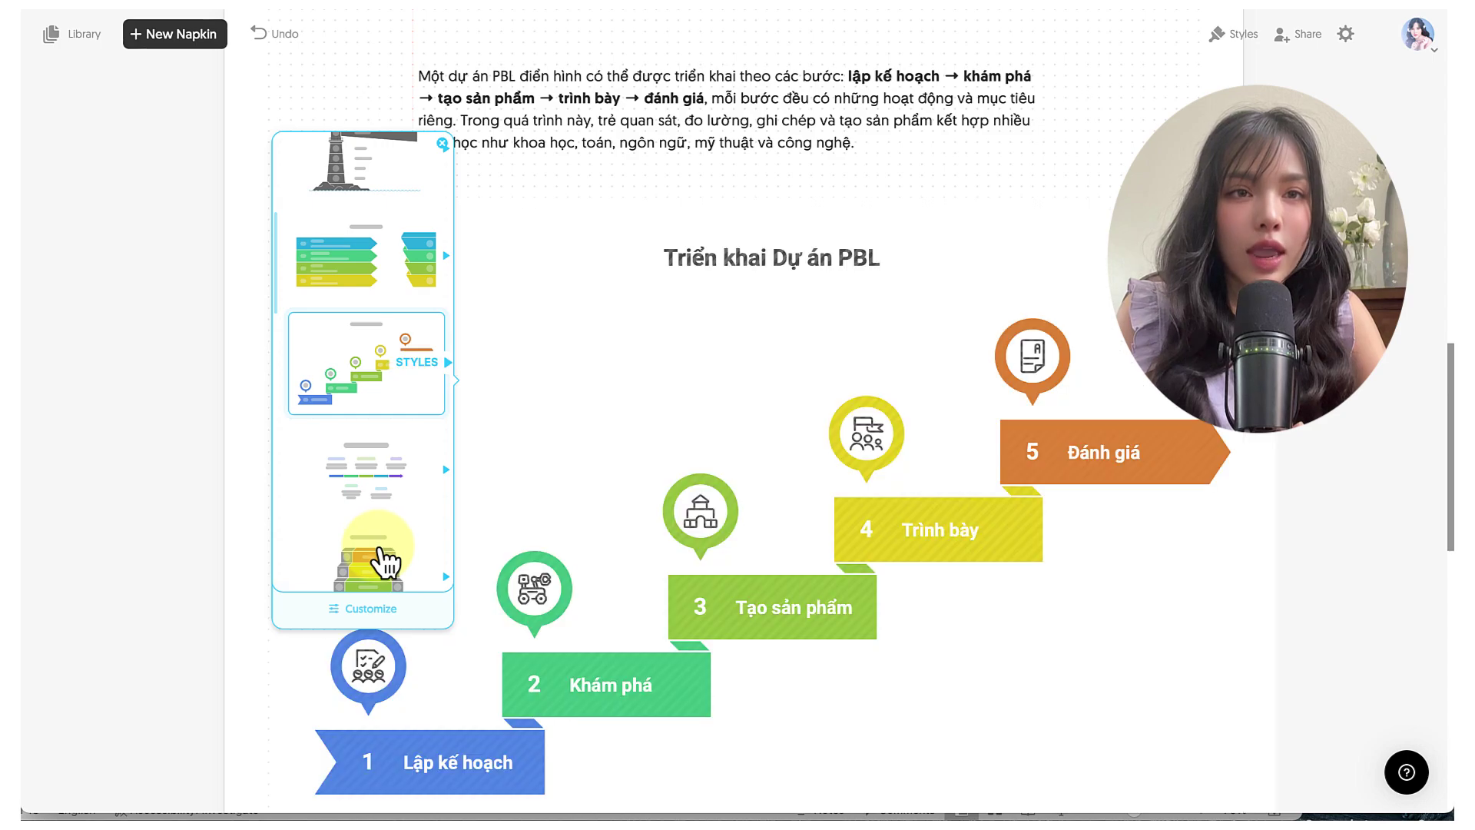
left_click(381, 558)
- Switch the four-skill PBL visual to the head-shaped layout
scroll(379, 487, "down", 2)
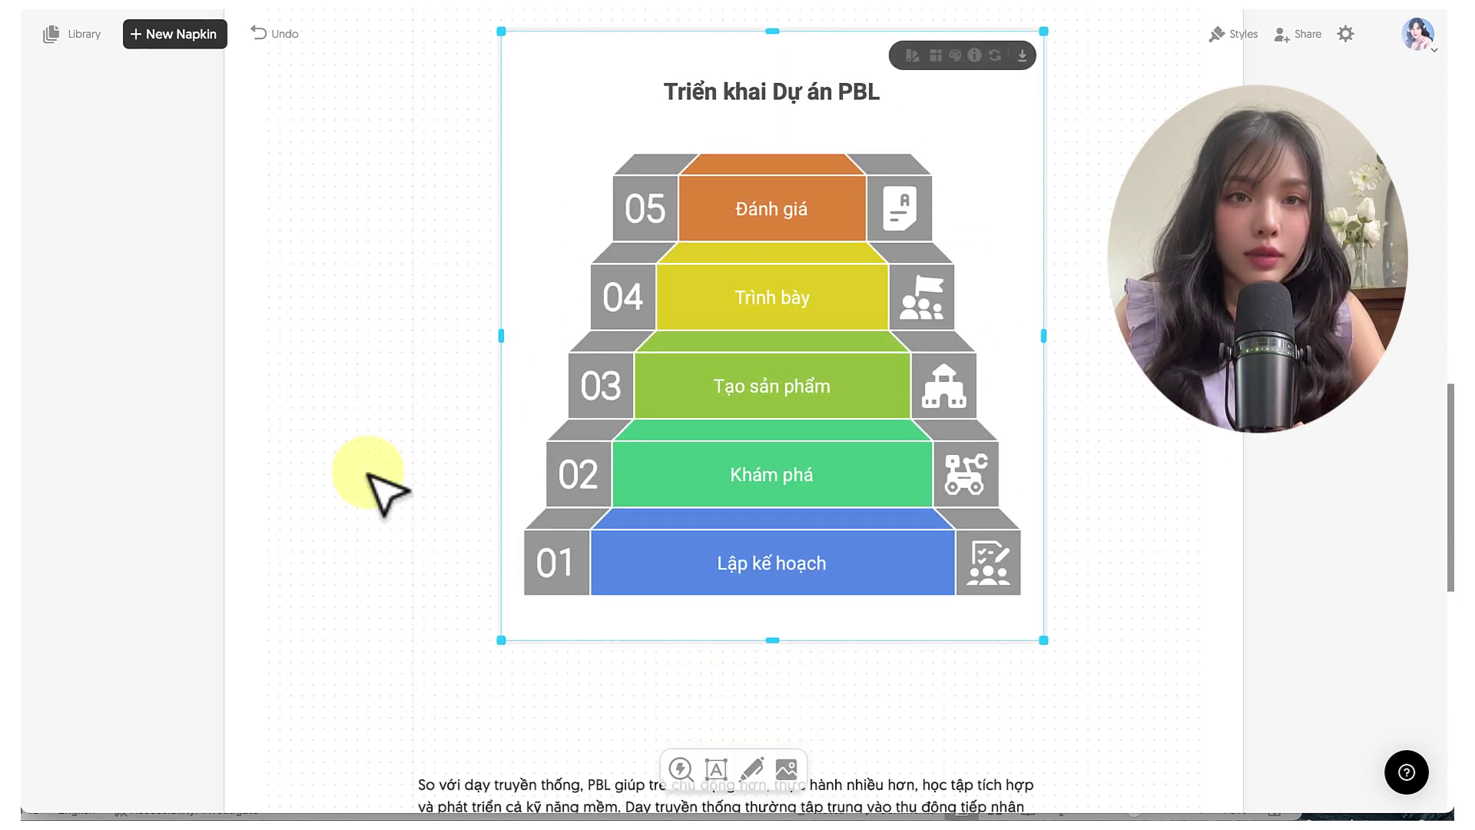
scroll(489, 591, "down", 4)
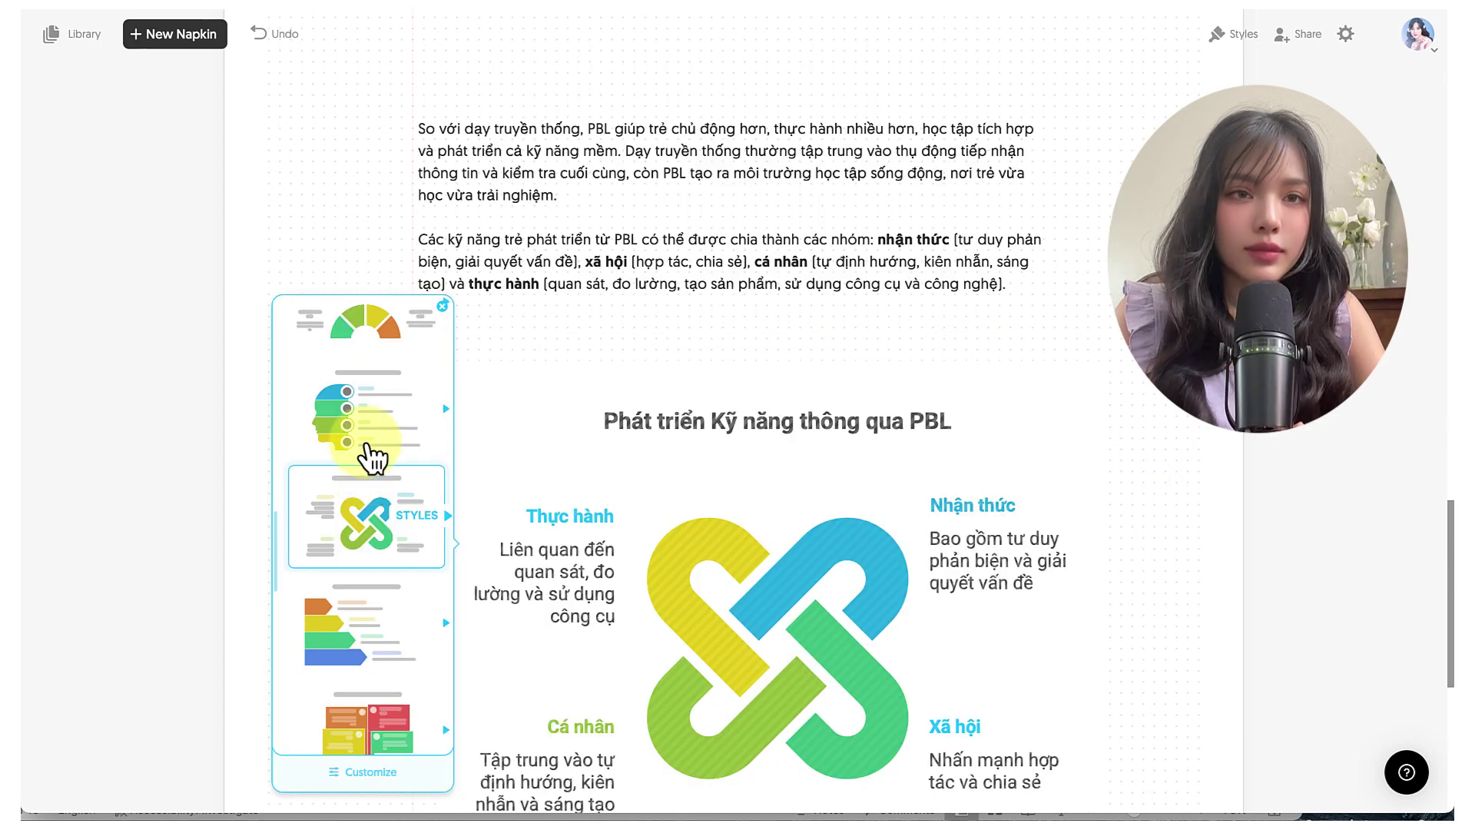
left_click(371, 457)
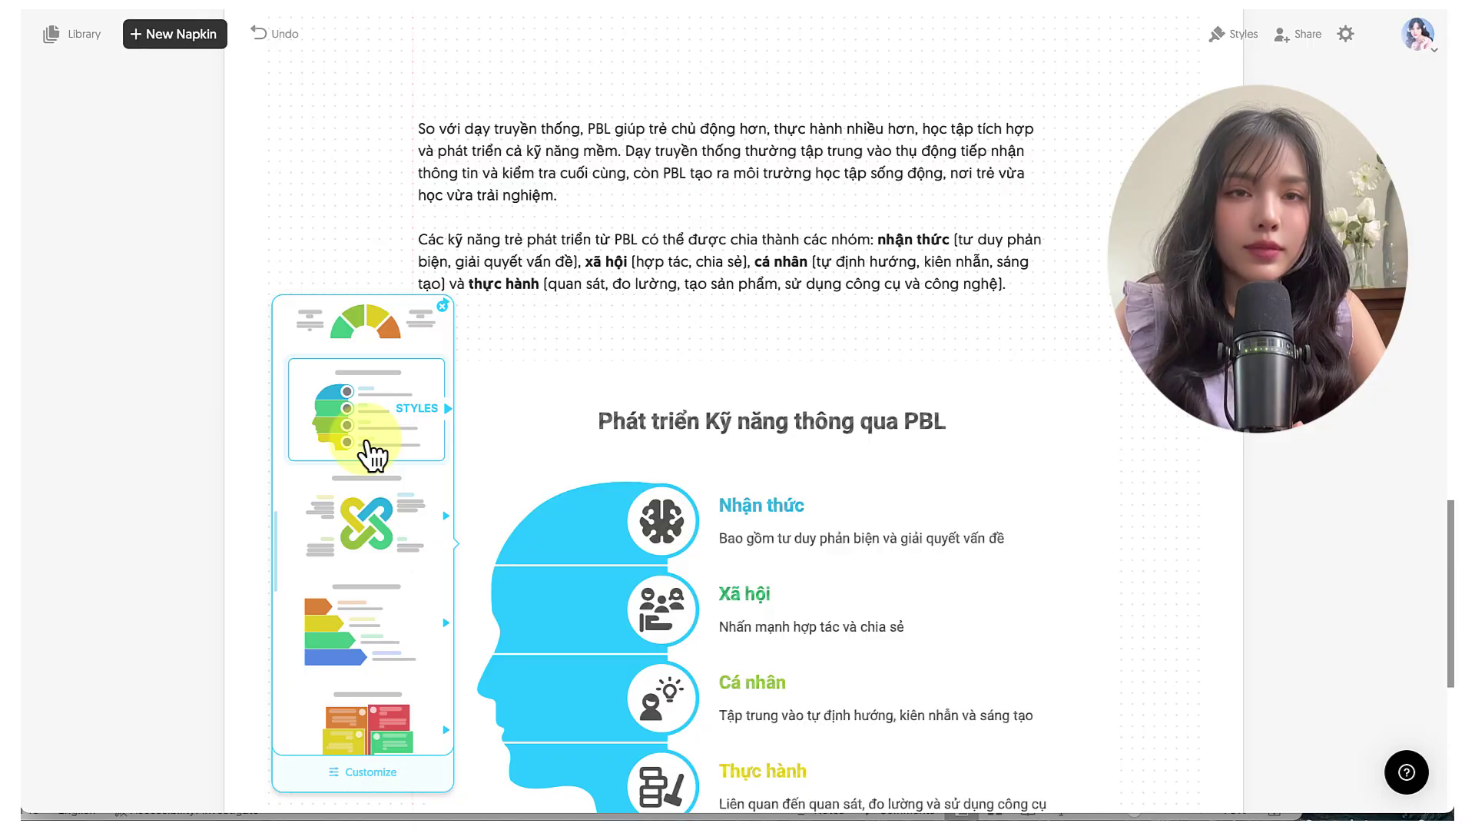
- Apply a multicolour variant to the head diagram and download it as a PNG
left_click(372, 455)
left_click(538, 494)
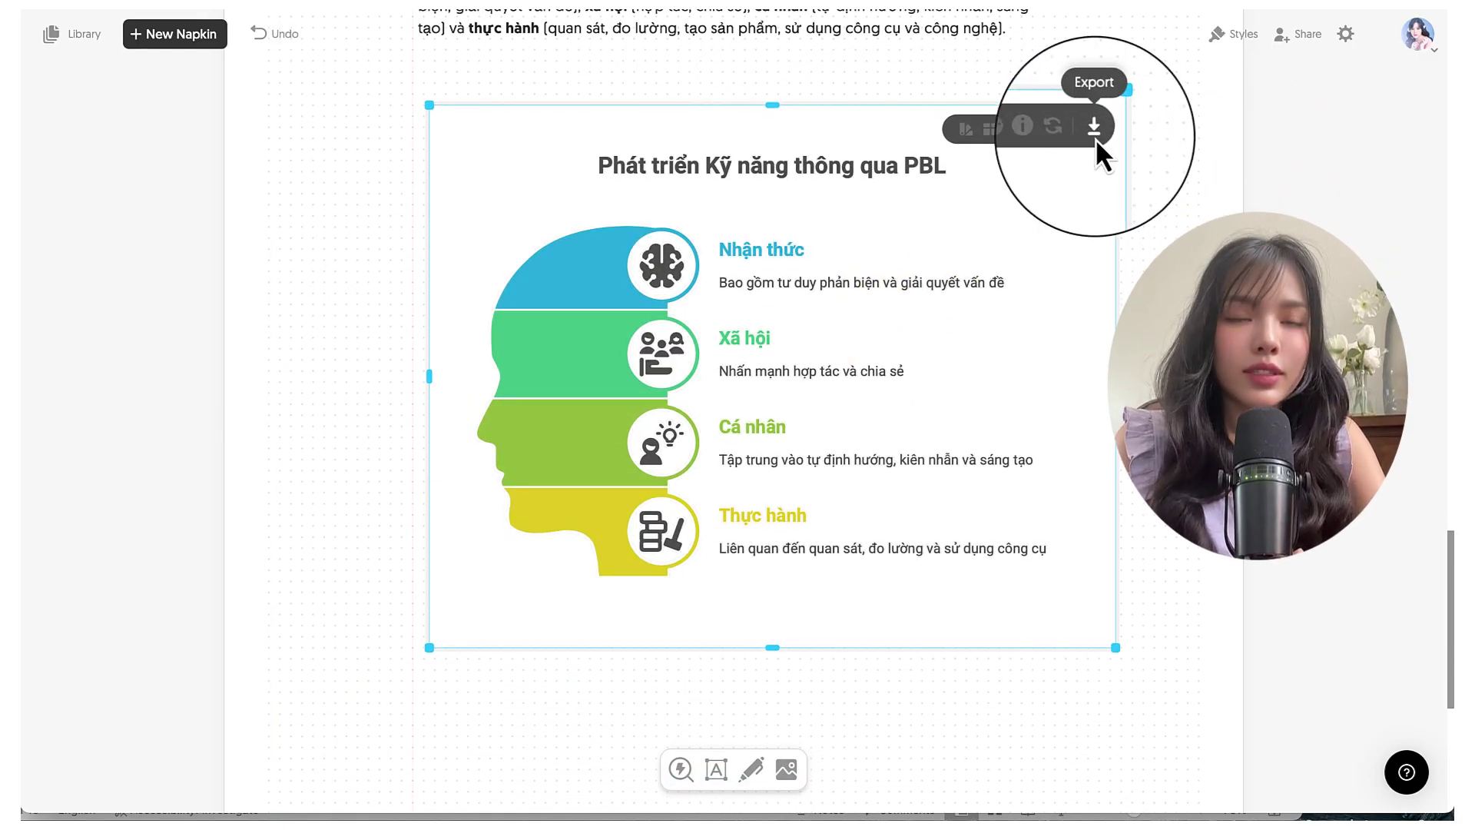
left_click(1094, 129)
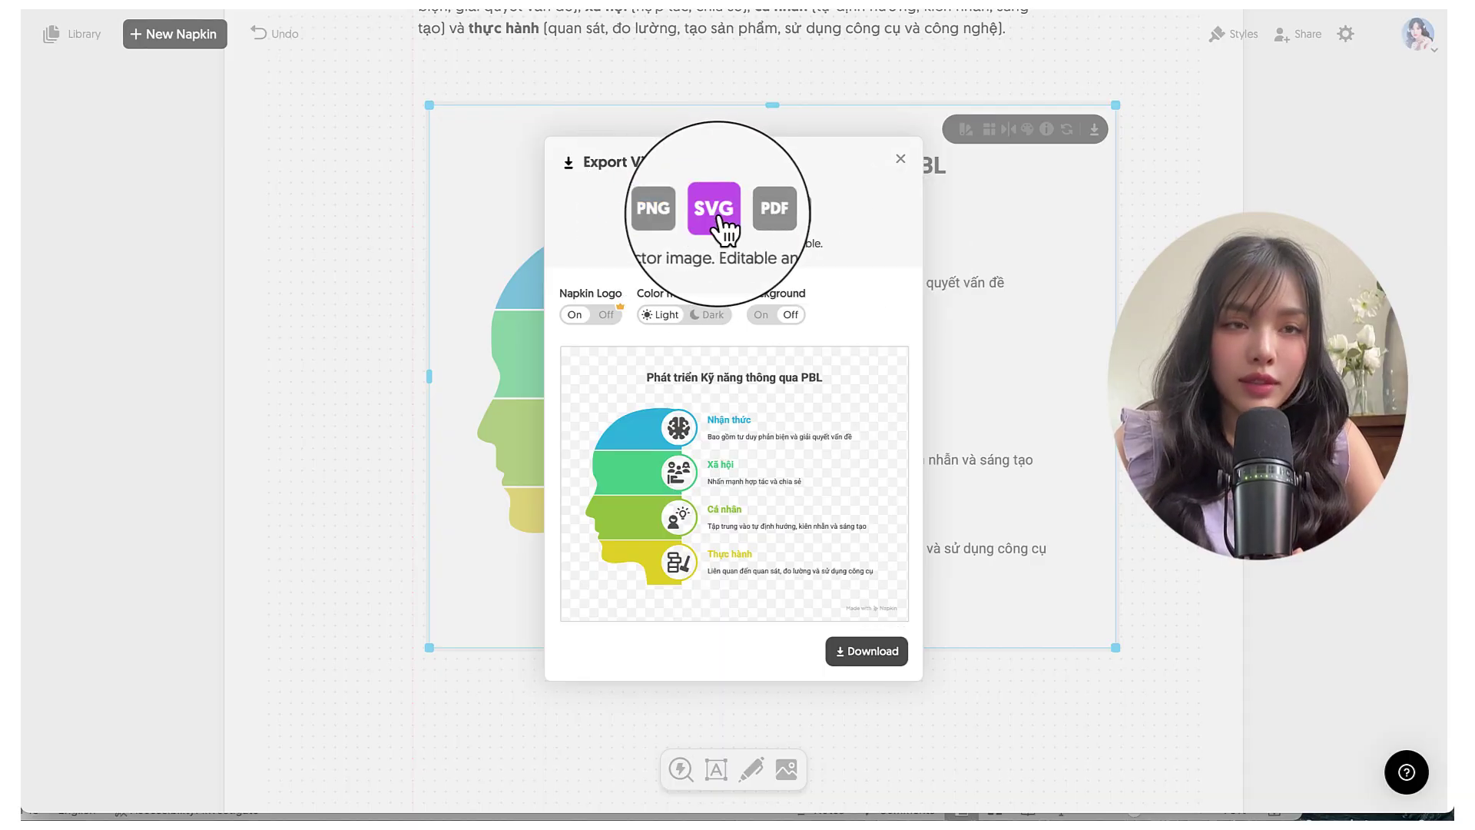
left_click(756, 225)
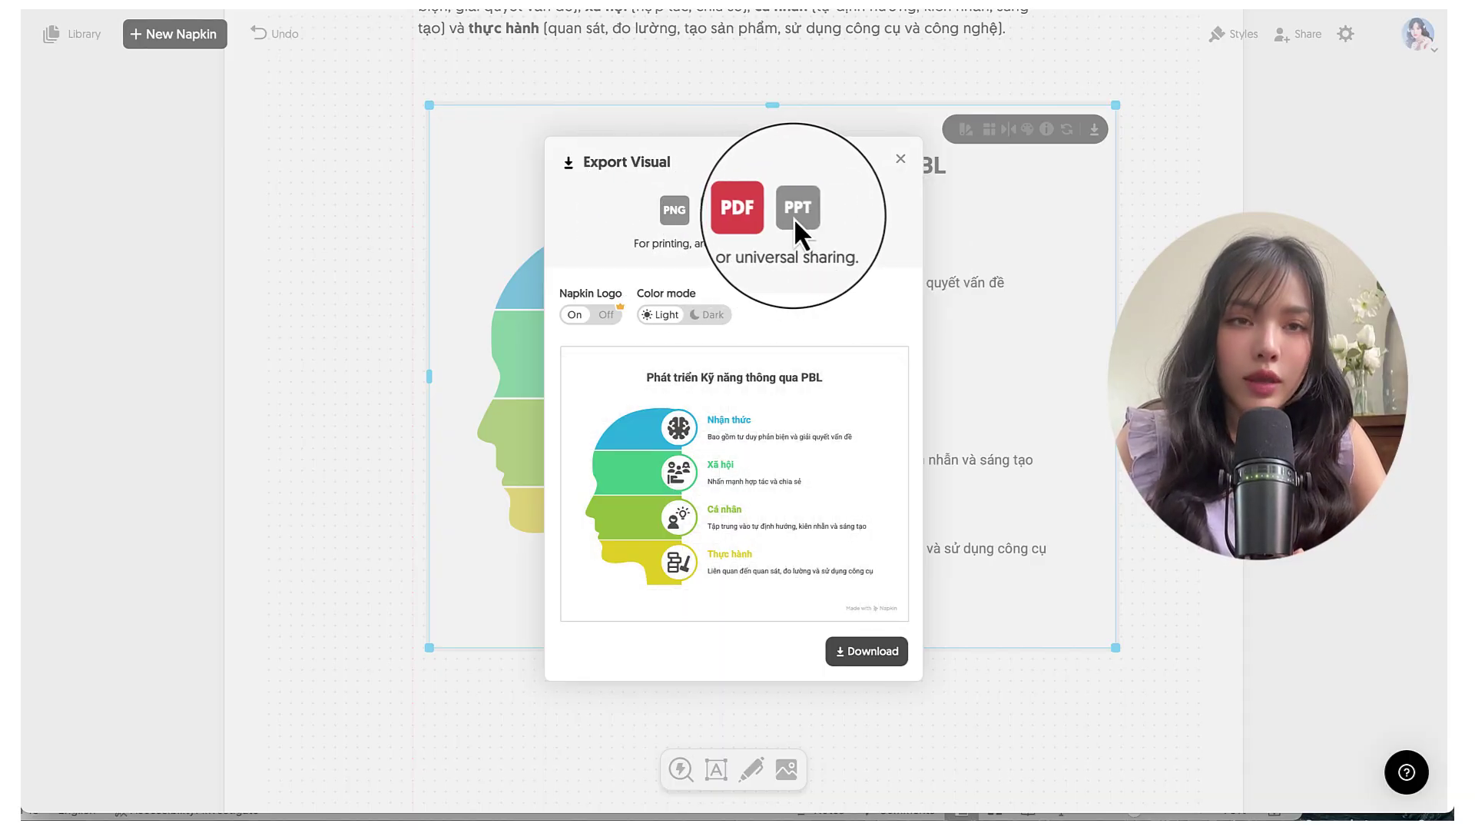
left_click(675, 210)
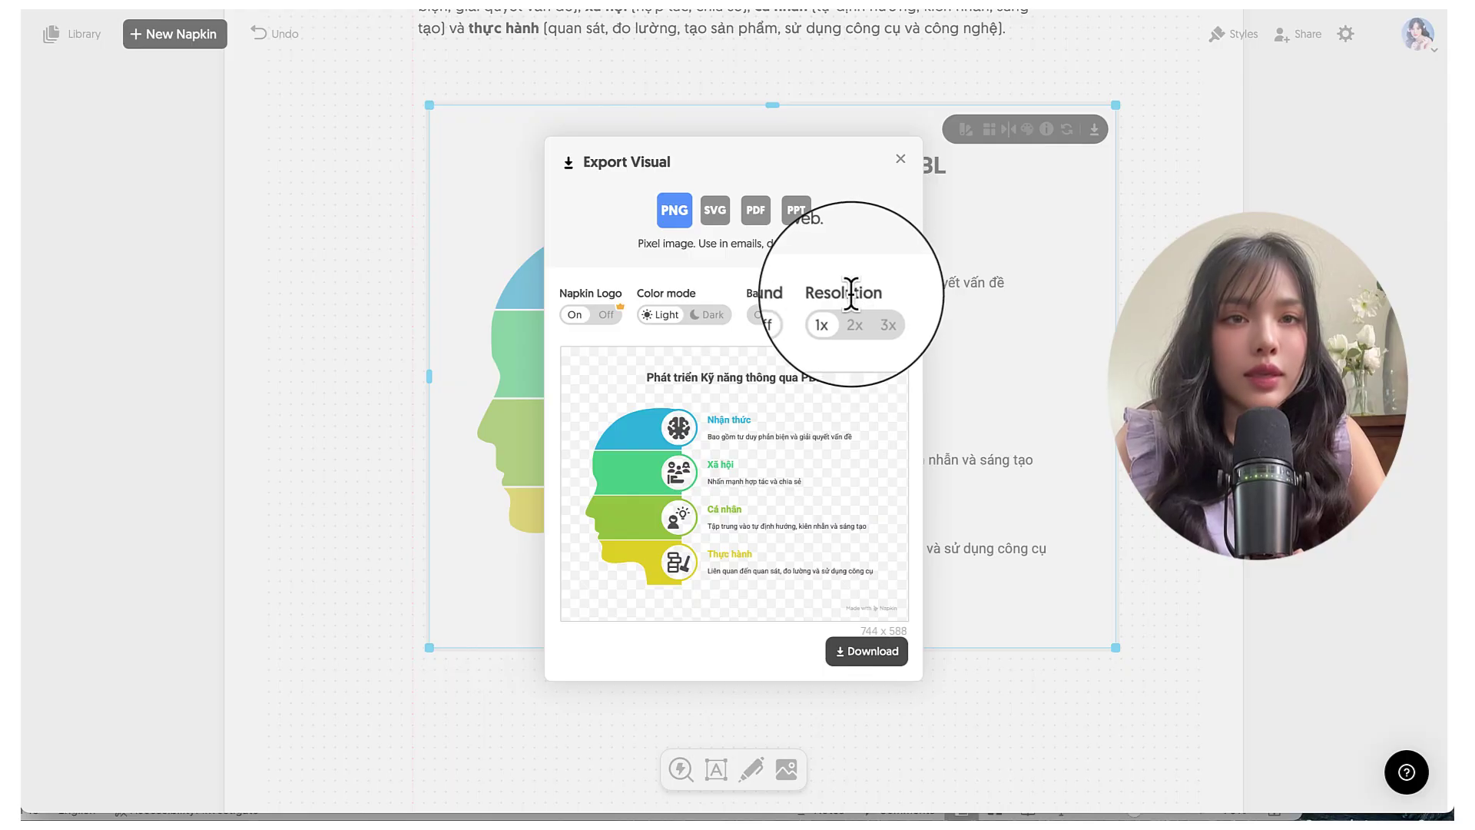
left_click(864, 659)
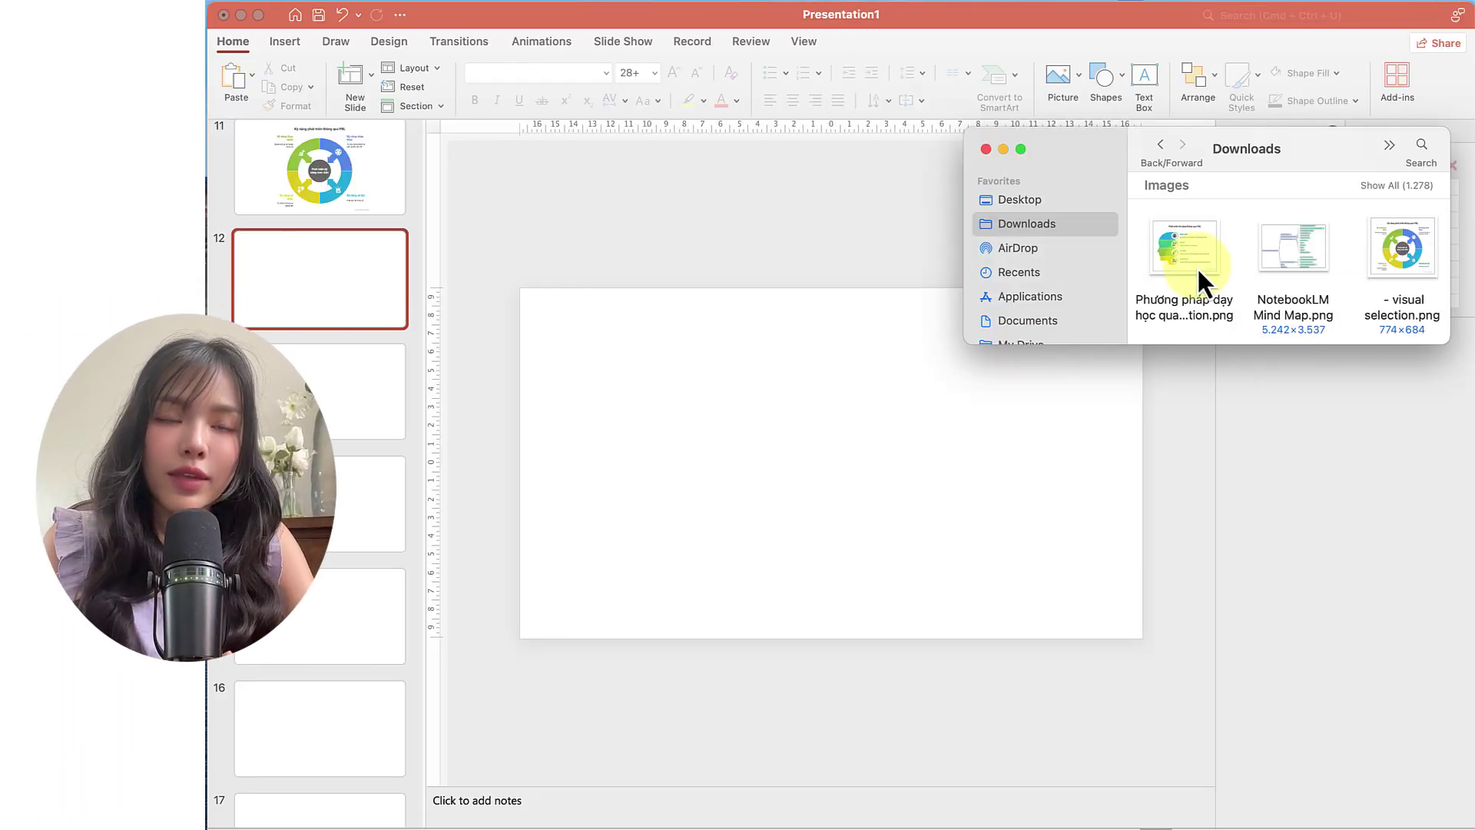
- Place the exported PNG on the blank PowerPoint slide and enlarge it to fill most of it
left_click_drag(1196, 266, 763, 435)
left_click_drag(748, 553, 596, 597)
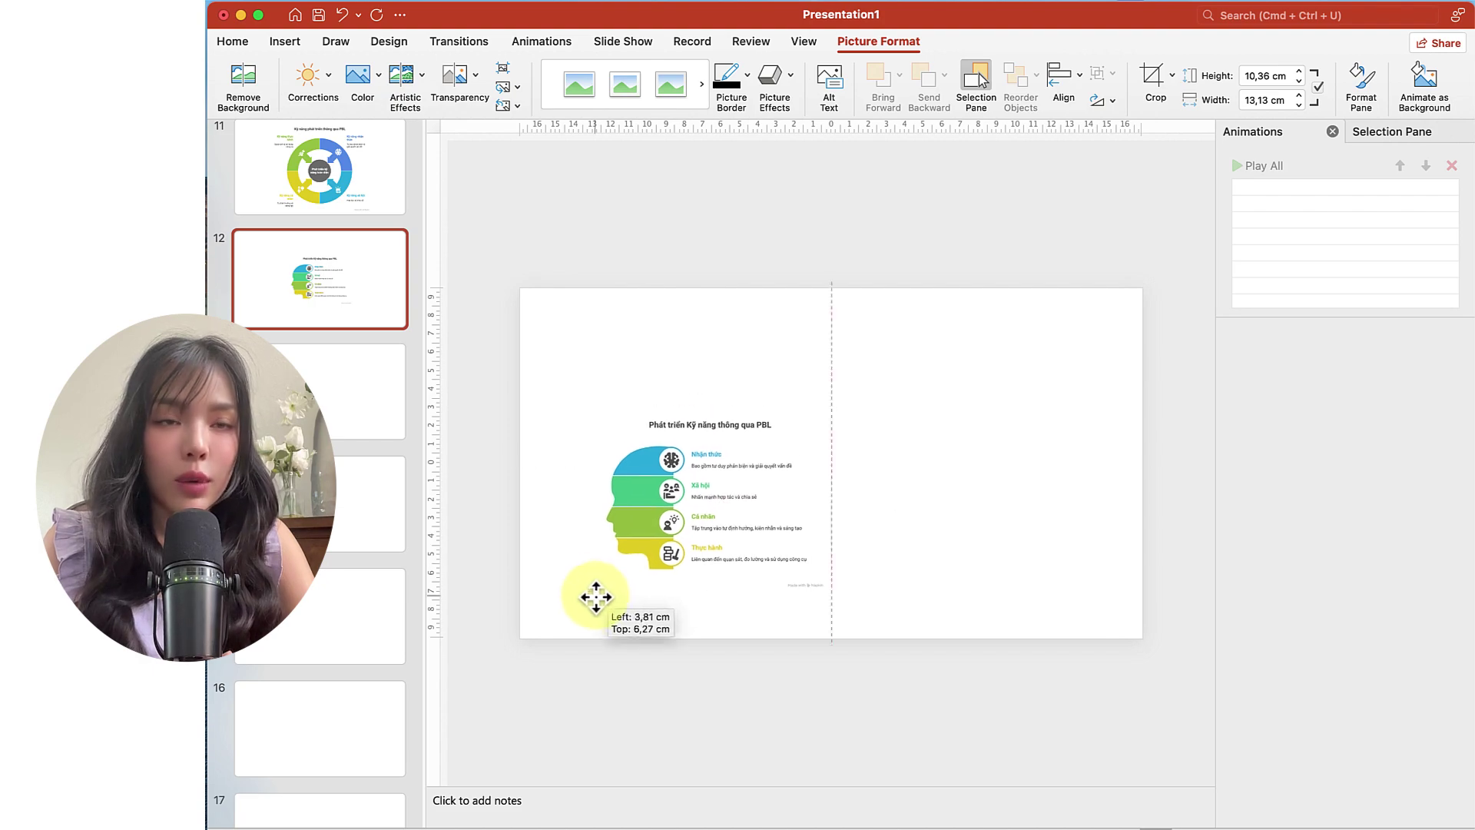
left_click_drag(833, 405, 978, 487)
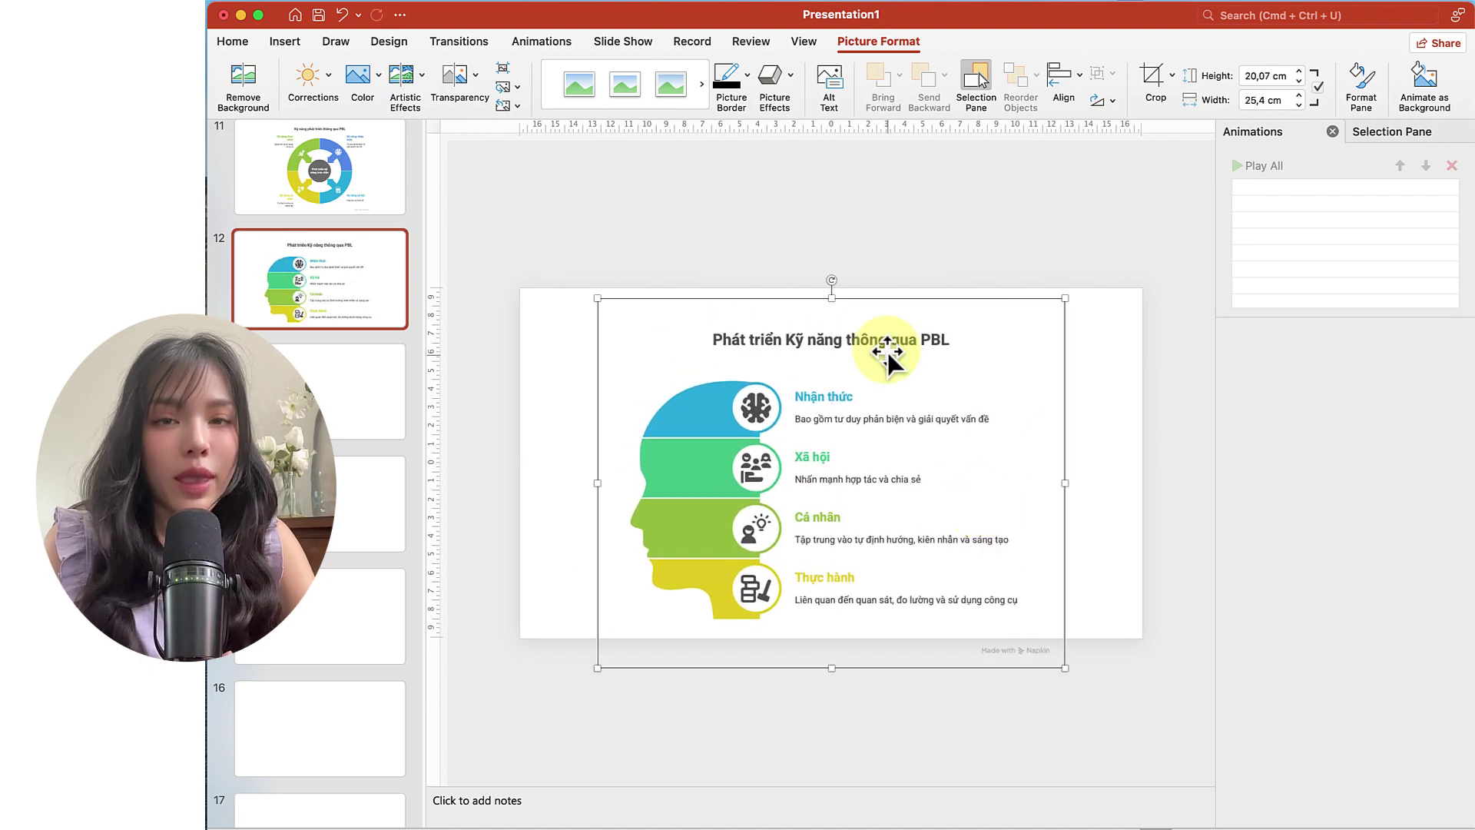
left_click_drag(595, 294, 839, 395)
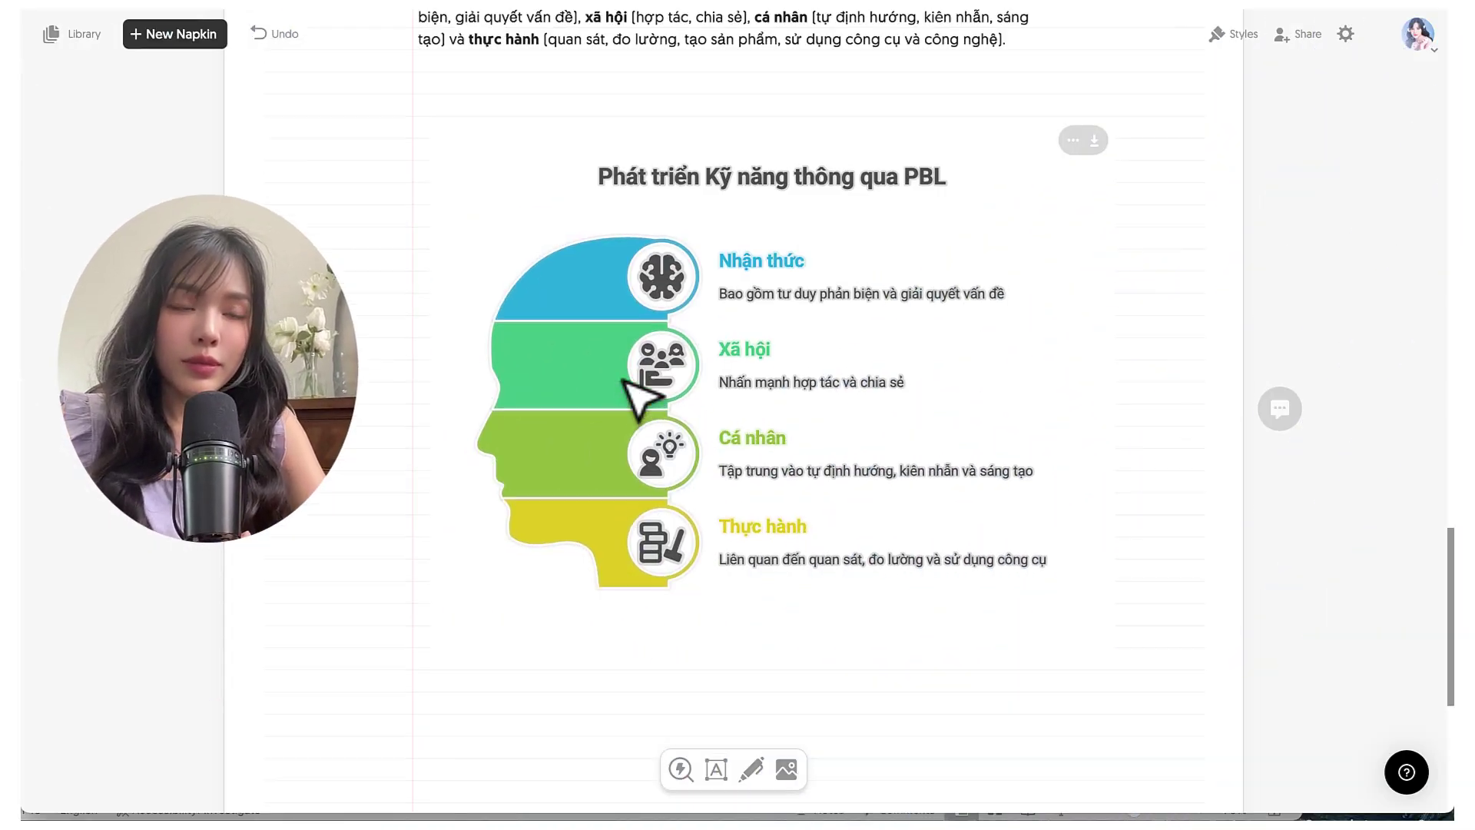
scroll(641, 396, "up", 2)
scroll(641, 396, "up", 5)
scroll(641, 395, "up", 4)
scroll(641, 395, "up", 4)
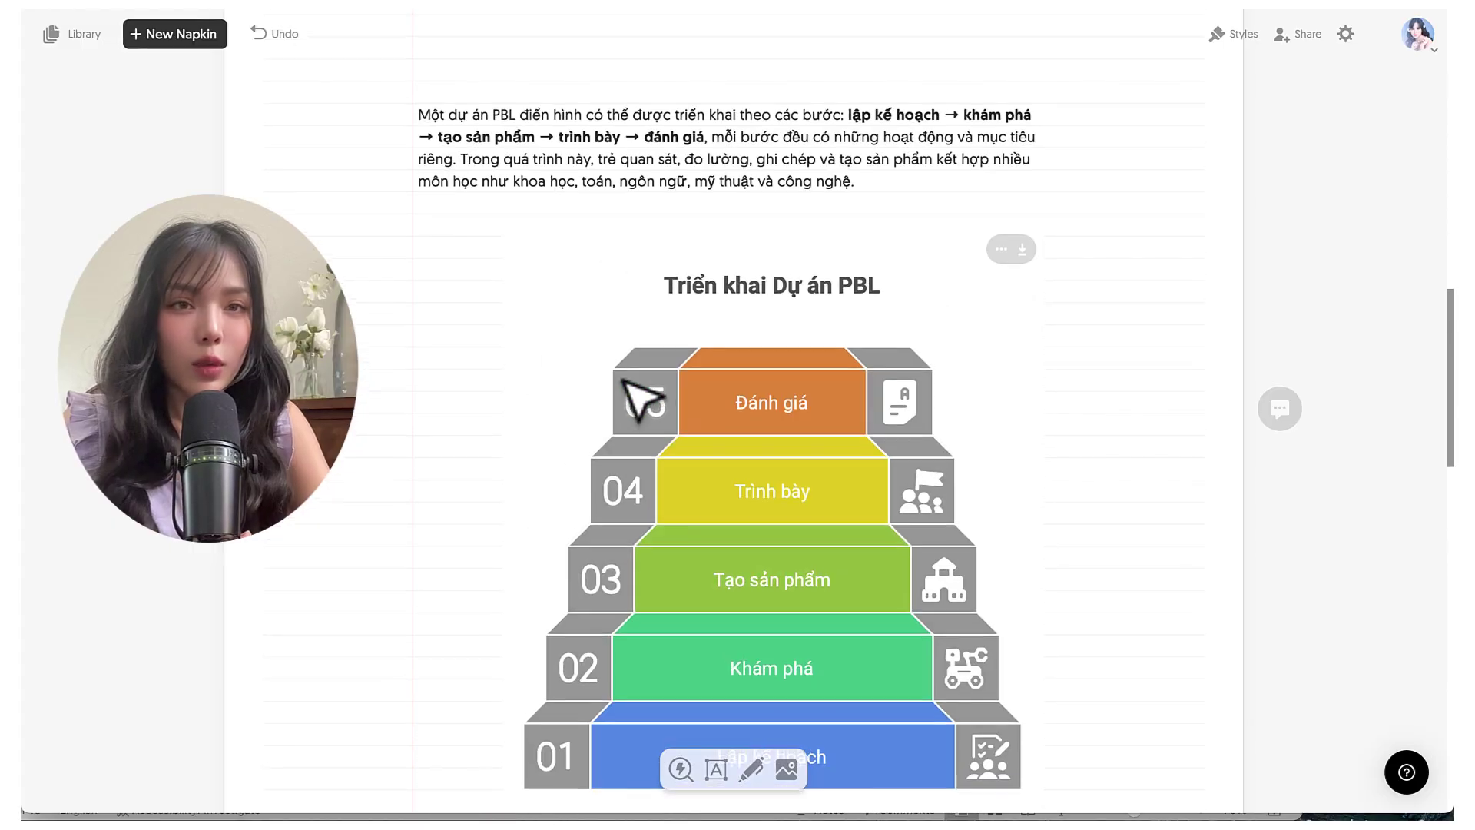
scroll(641, 396, "up", 4)
scroll(642, 396, "up", 2)
scroll(642, 396, "up", 3)
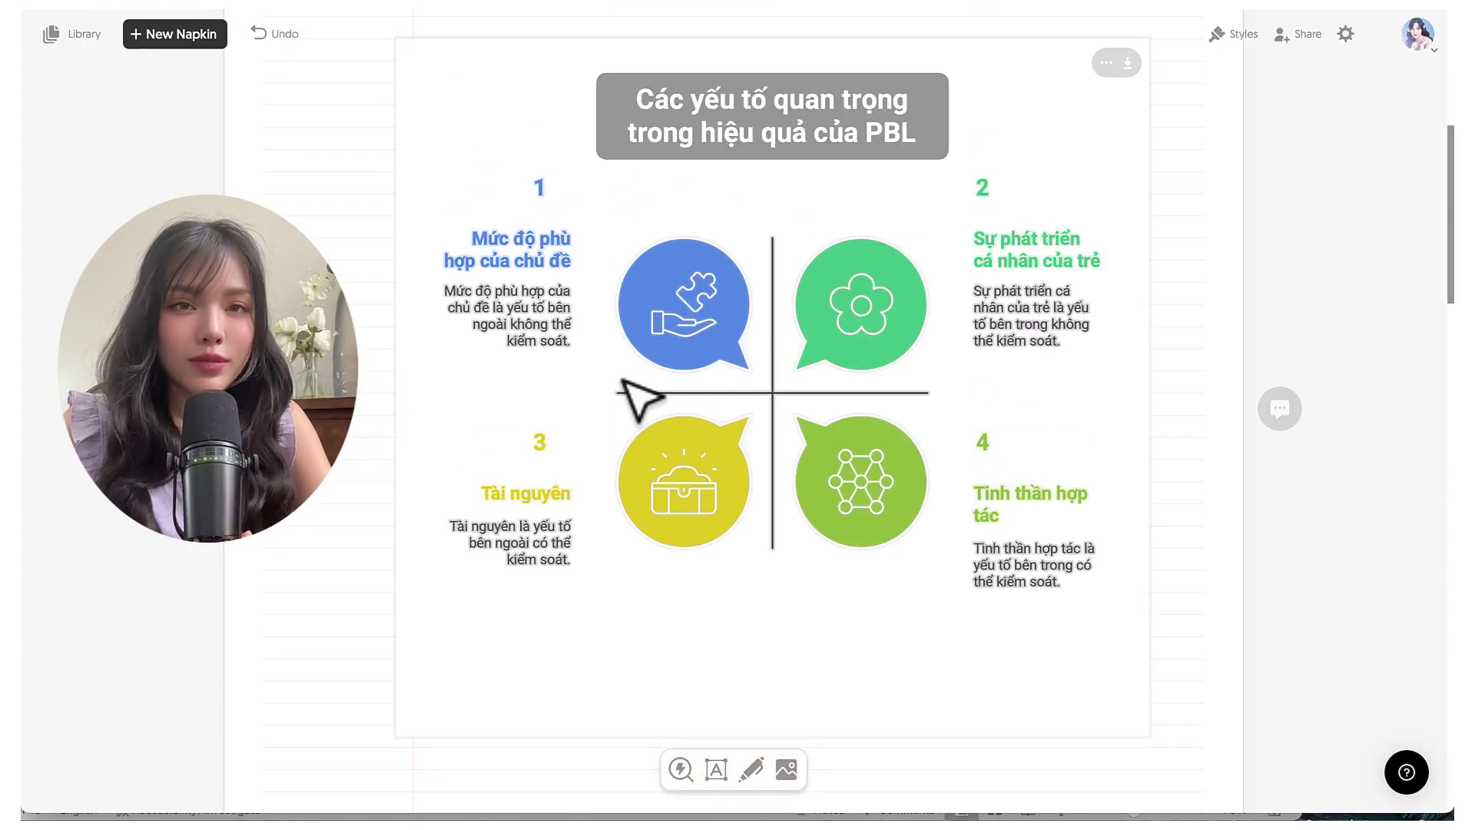
scroll(622, 381, "up", 1)
scroll(623, 381, "up", 2)
scroll(622, 381, "up", 2)
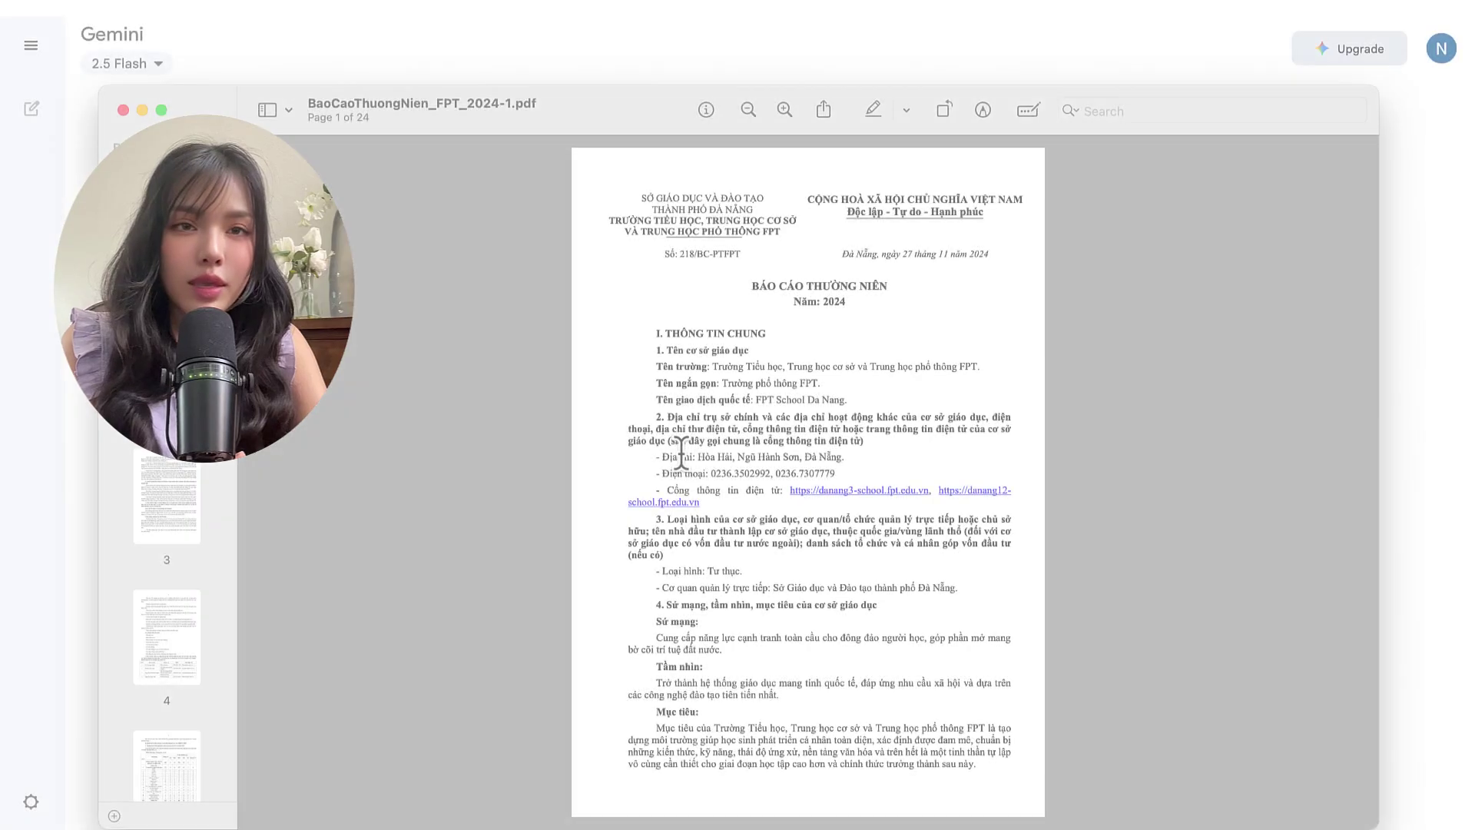
- Page through the 24-page FPT 2024 annual report PDF, then bring up Gemini's Tools menu
scroll(732, 532, "down", 10)
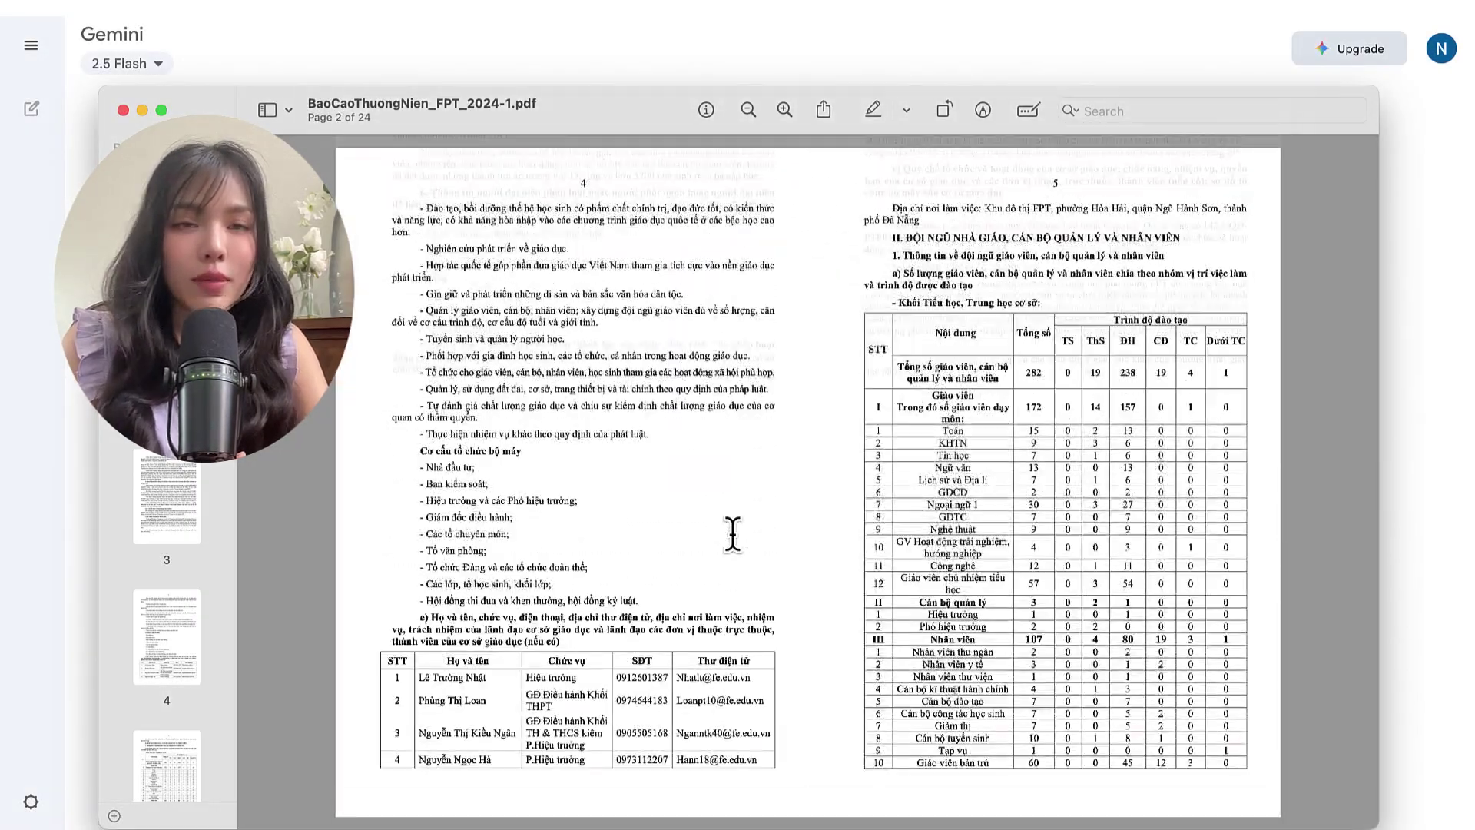
scroll(732, 532, "down", 1)
scroll(732, 532, "down", 10)
scroll(732, 532, "down", 5)
scroll(732, 532, "down", 5)
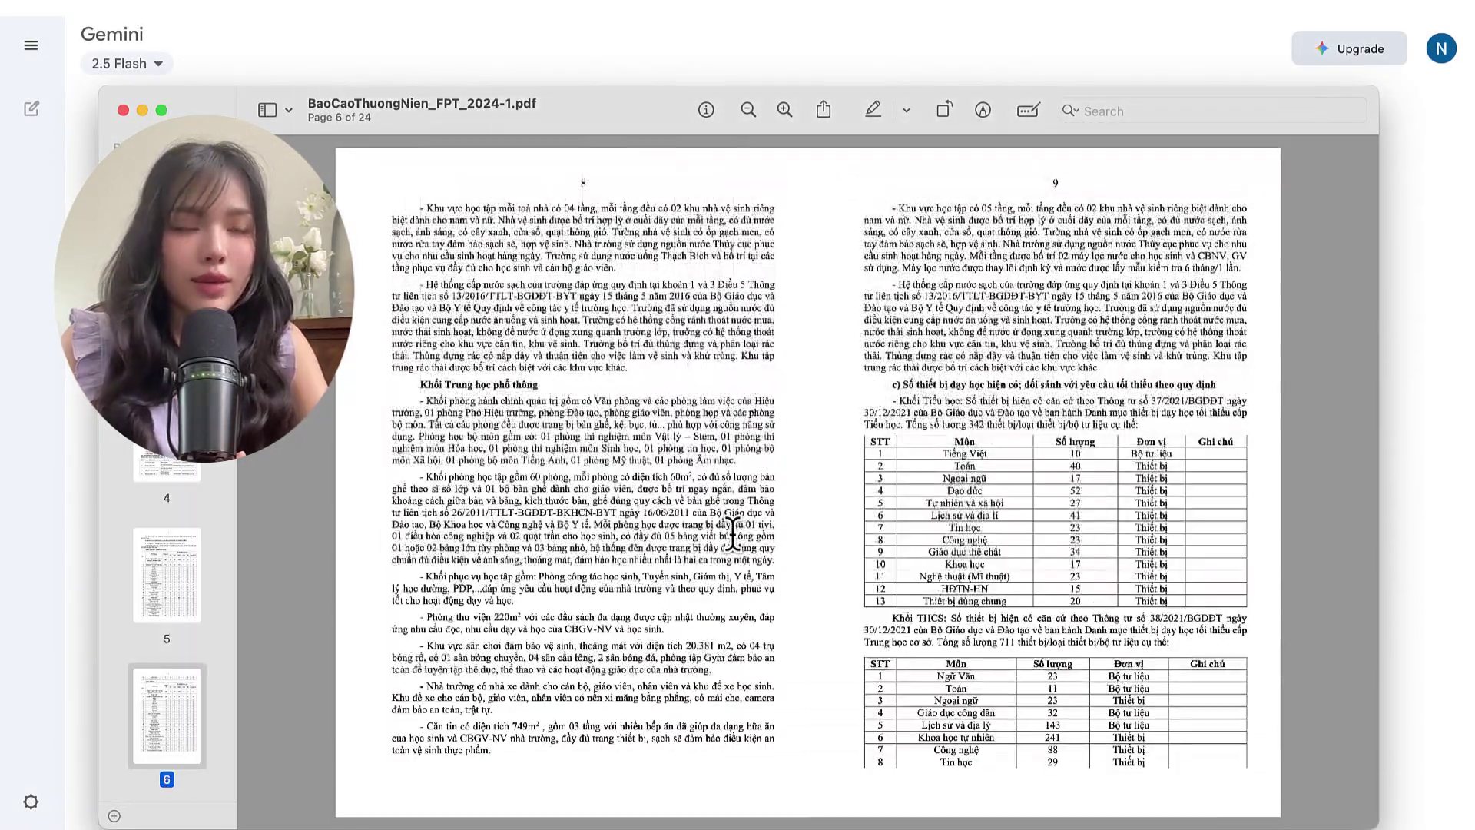
scroll(732, 532, "down", 5)
scroll(732, 532, "down", 5)
scroll(732, 533, "down", 5)
scroll(732, 532, "down", 5)
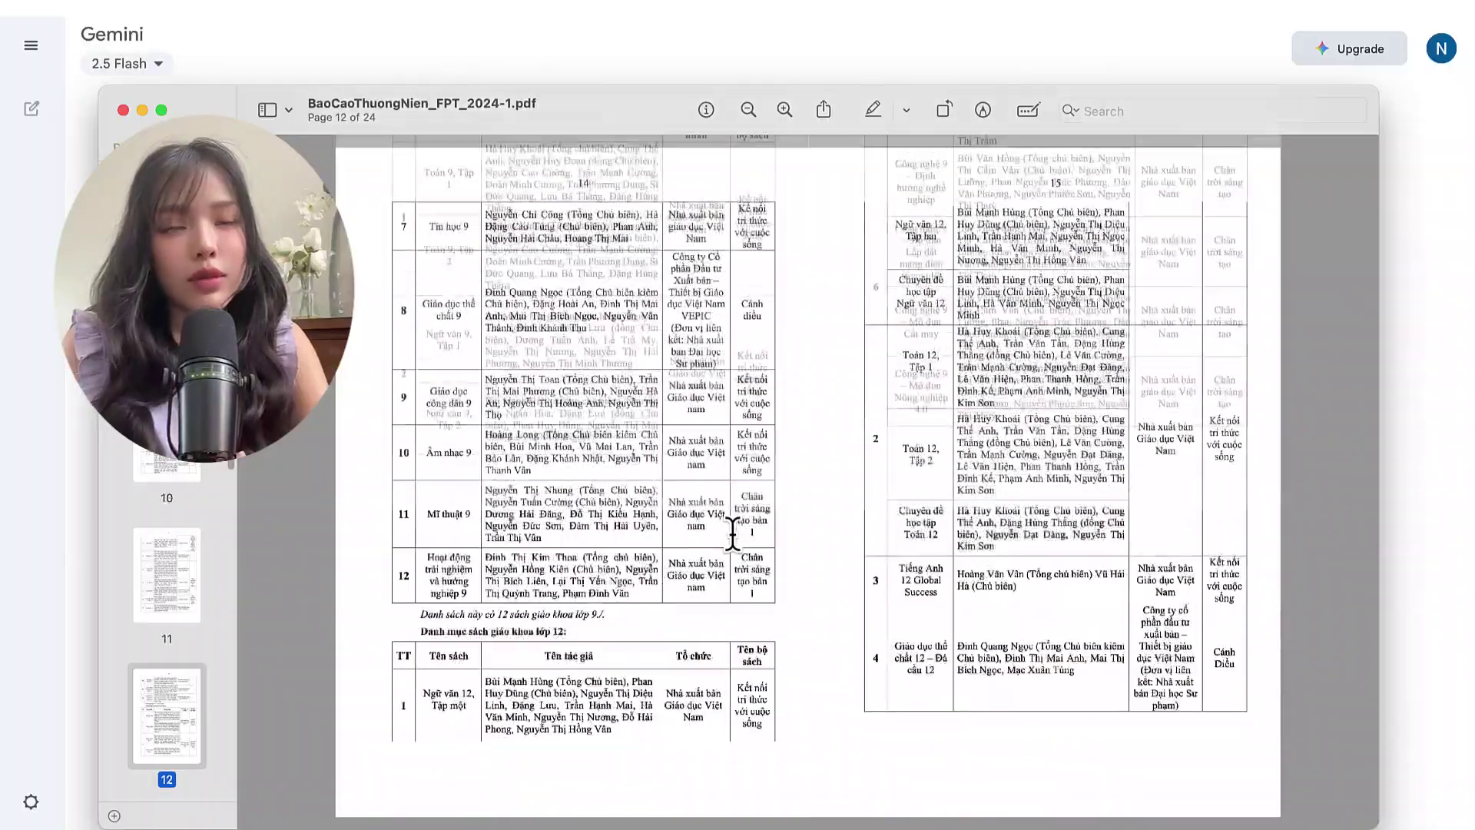
scroll(732, 532, "down", 5)
scroll(732, 532, "down", 5)
scroll(732, 532, "down", 5)
scroll(732, 533, "down", 5)
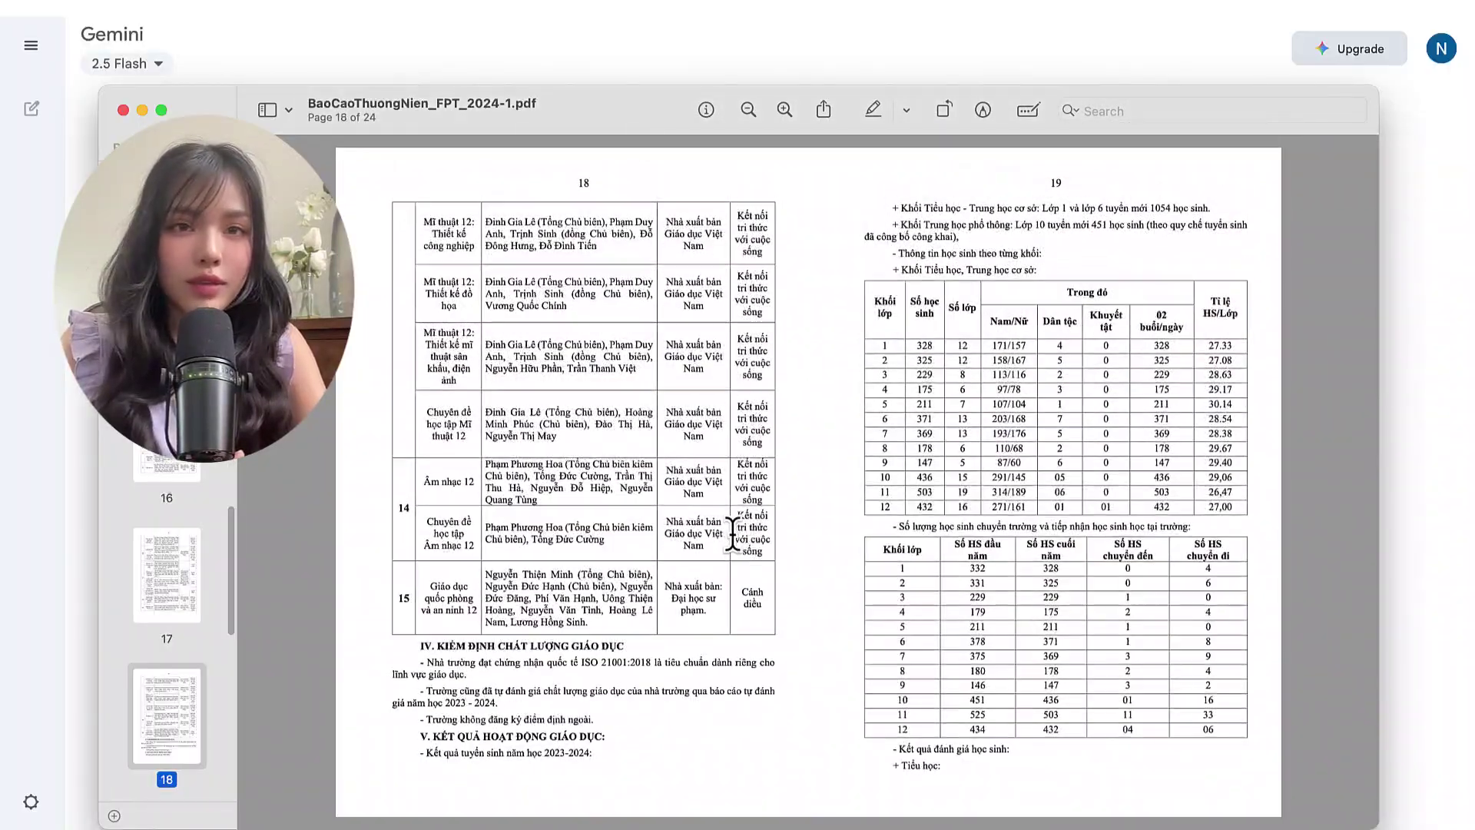
scroll(732, 532, "down", 5)
scroll(732, 532, "down", 5)
scroll(732, 532, "down", 5)
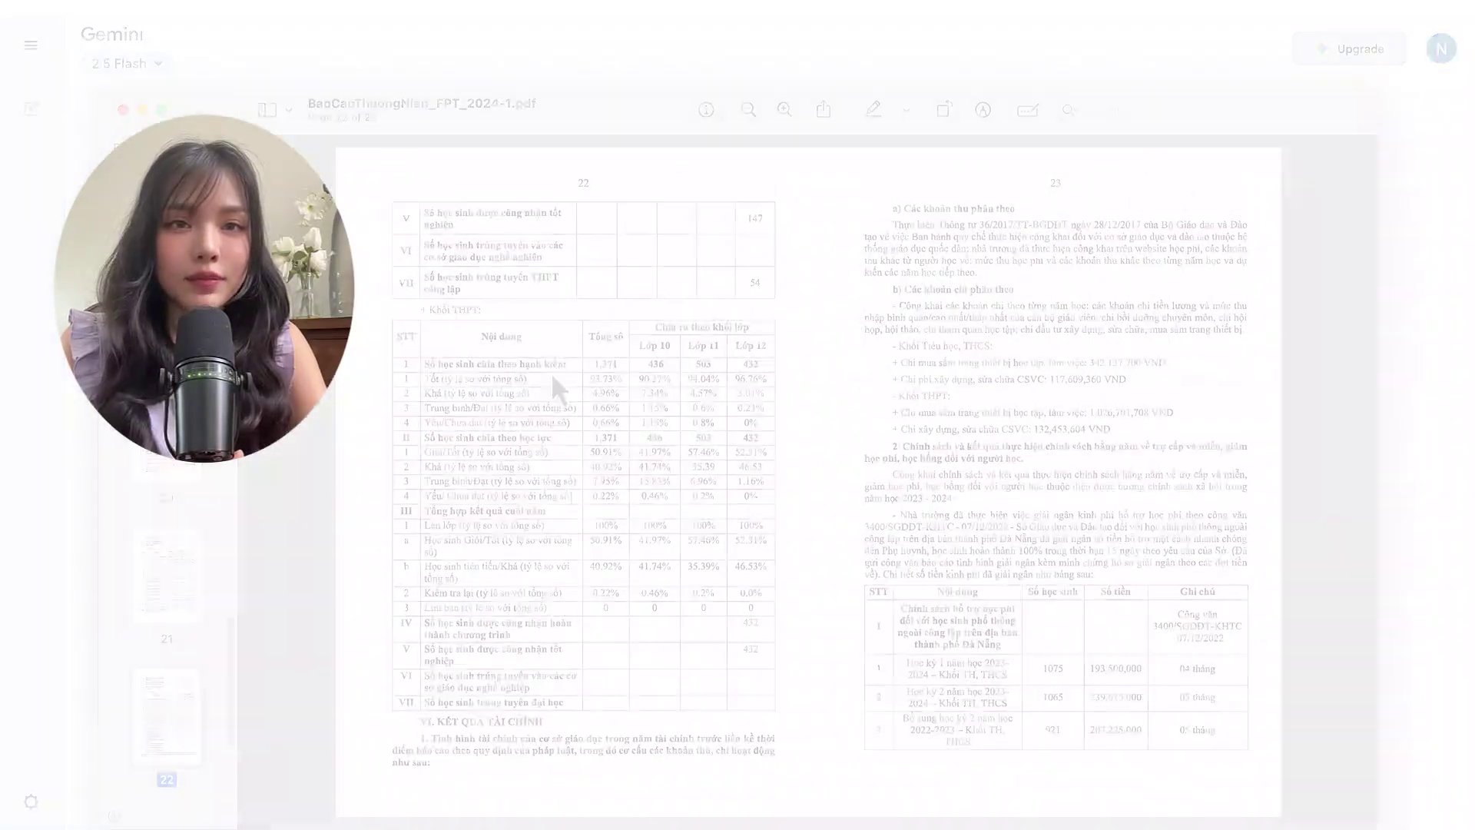
left_click(508, 465)
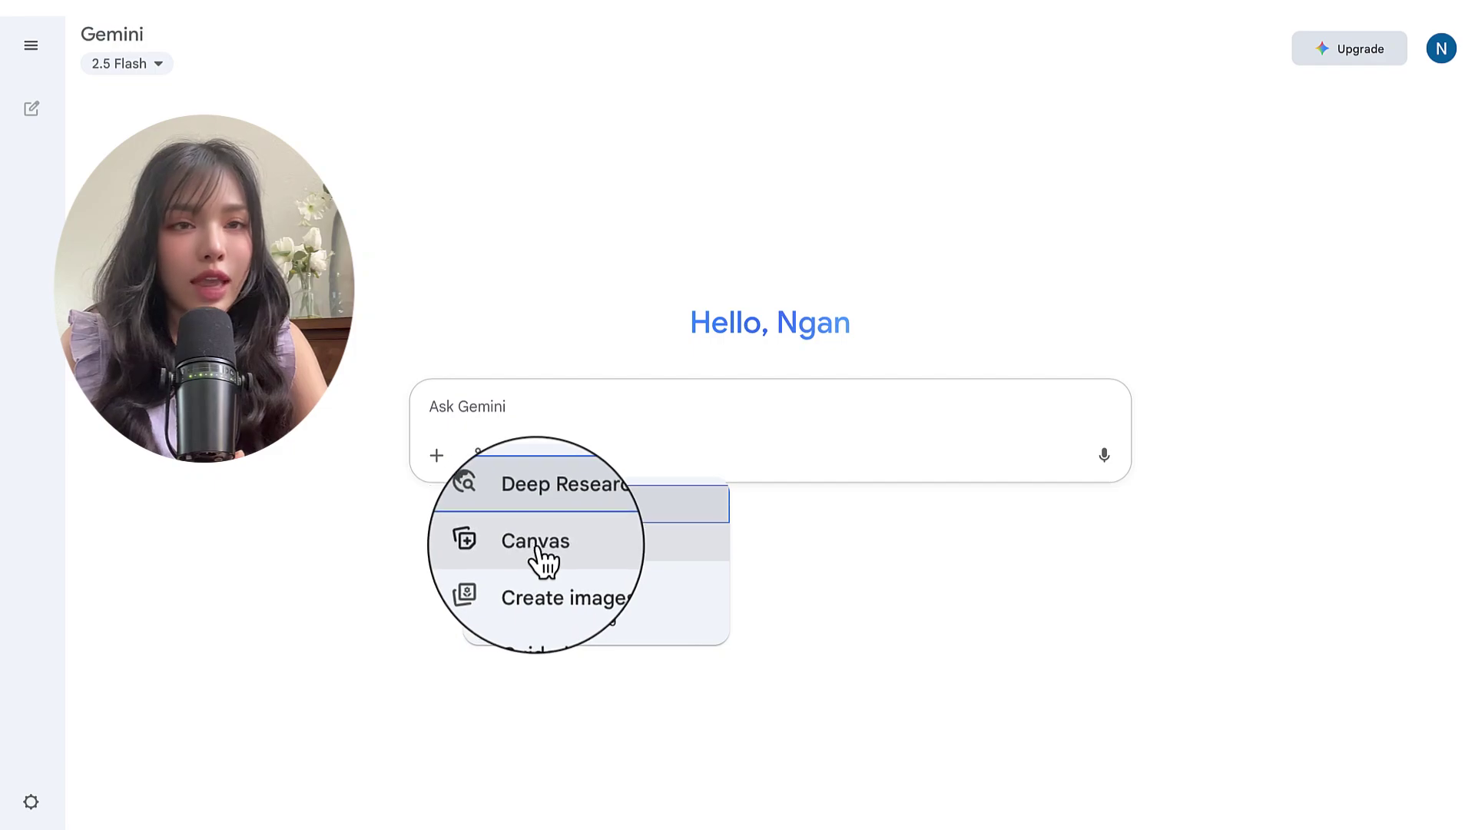
- In Canvas mode, attach BaoCaoThuongNien_FPT_2024-1.pdf and send a request to transcribe it
left_click(542, 549)
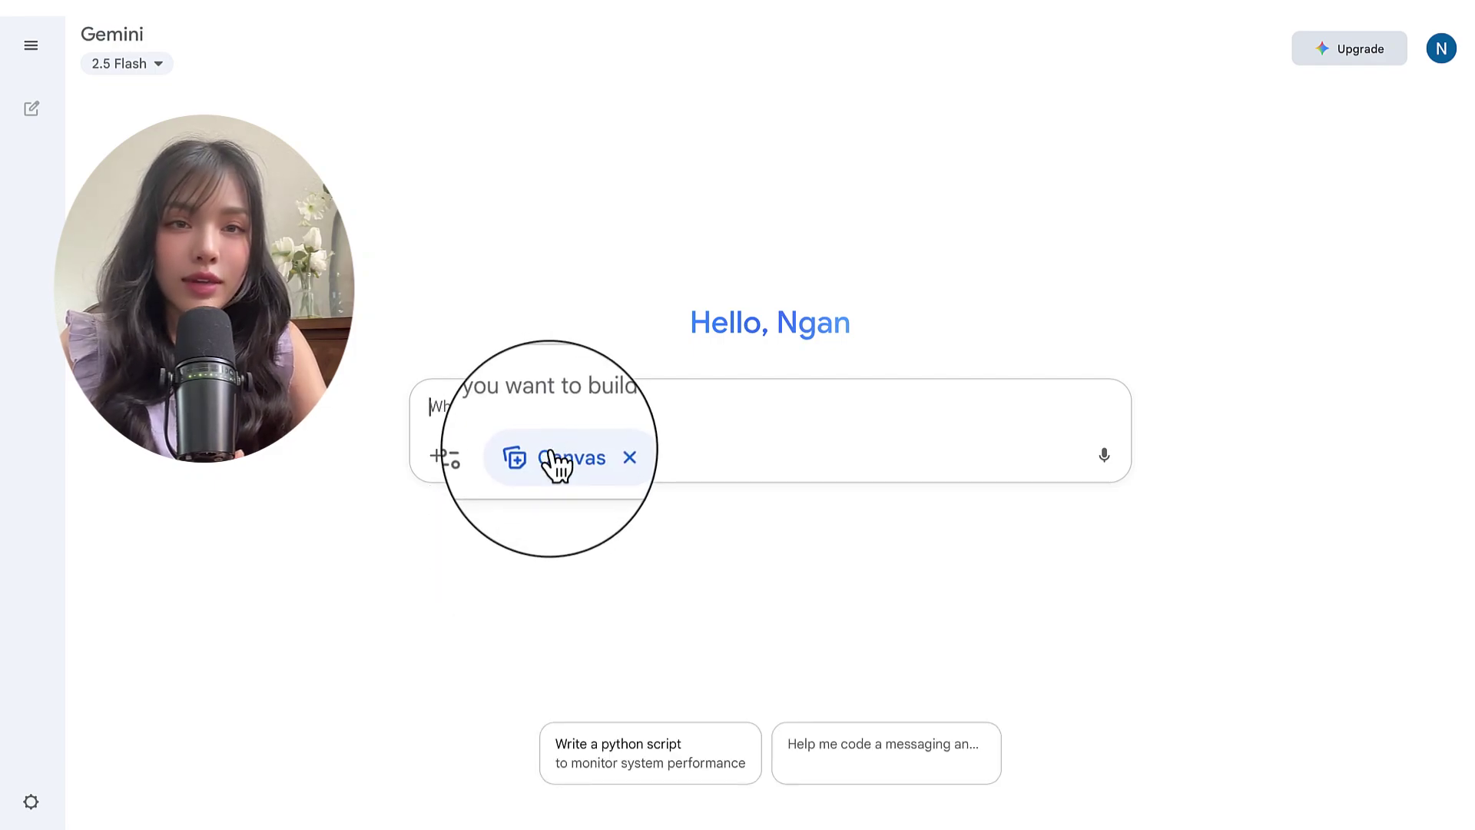
left_click_drag(836, 204, 481, 449)
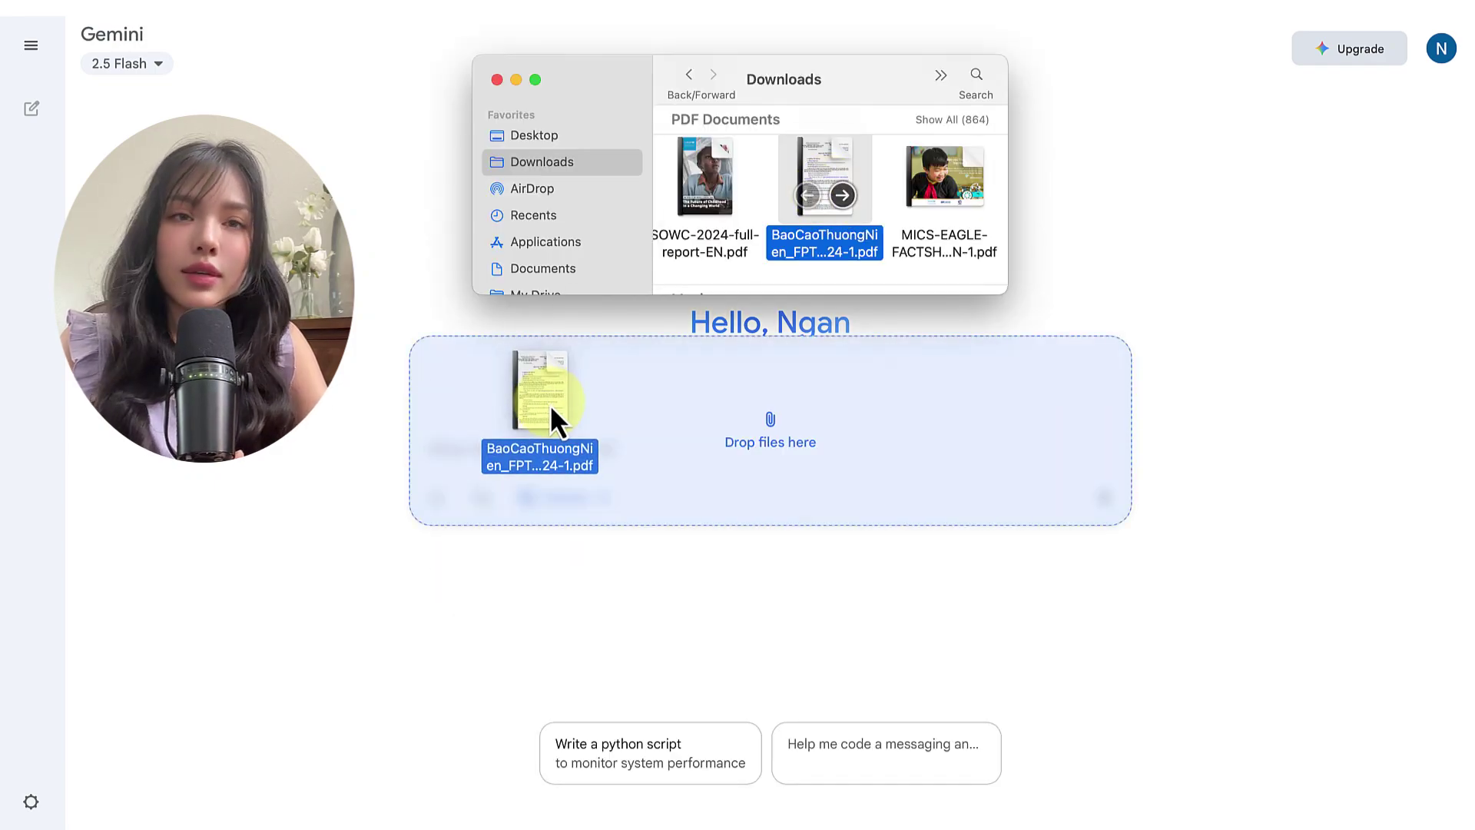
left_click_drag(550, 404, 549, 406)
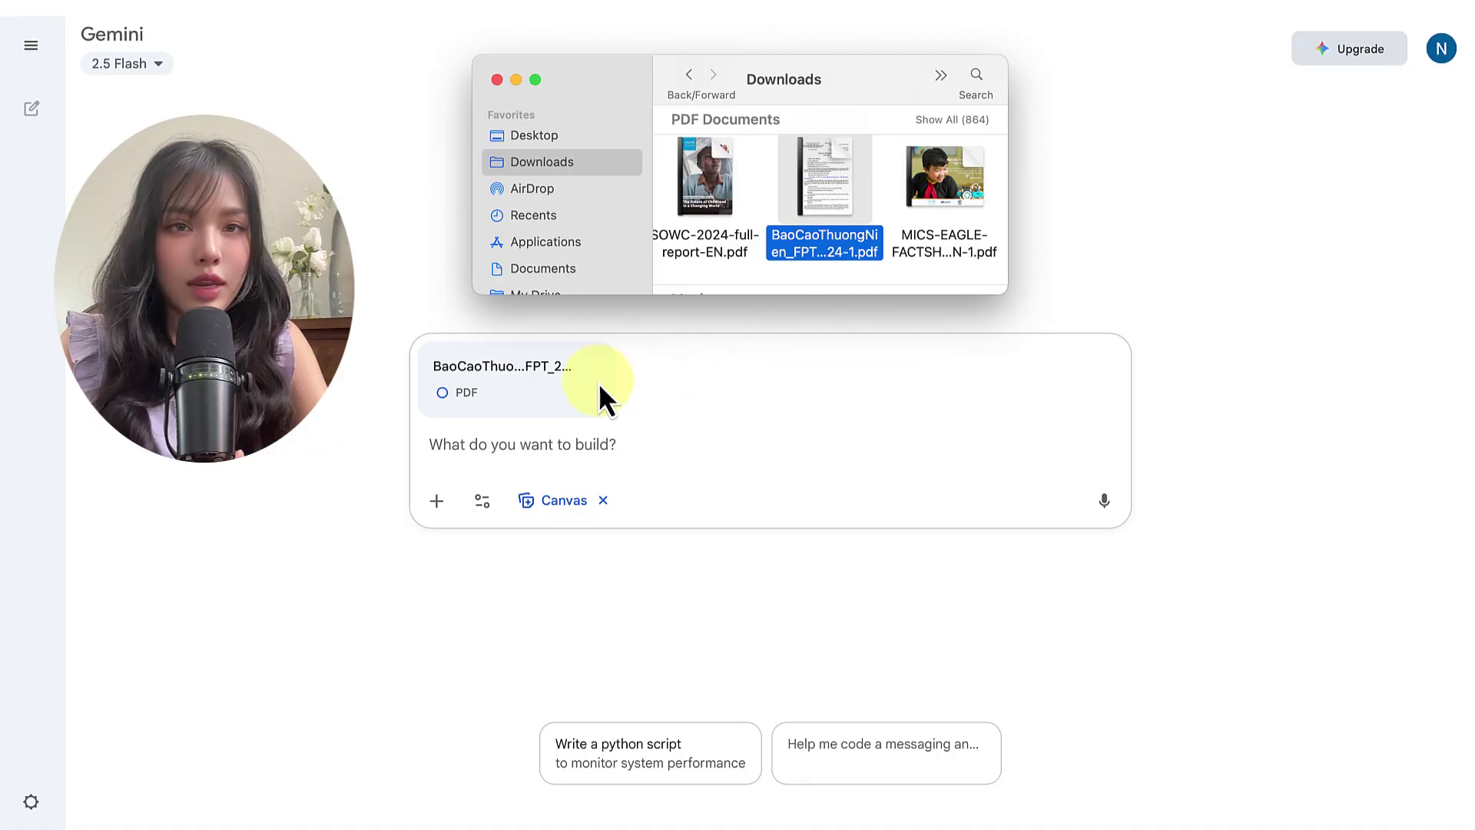
left_click(459, 447)
type("đọc đầy đủ nội dung file")
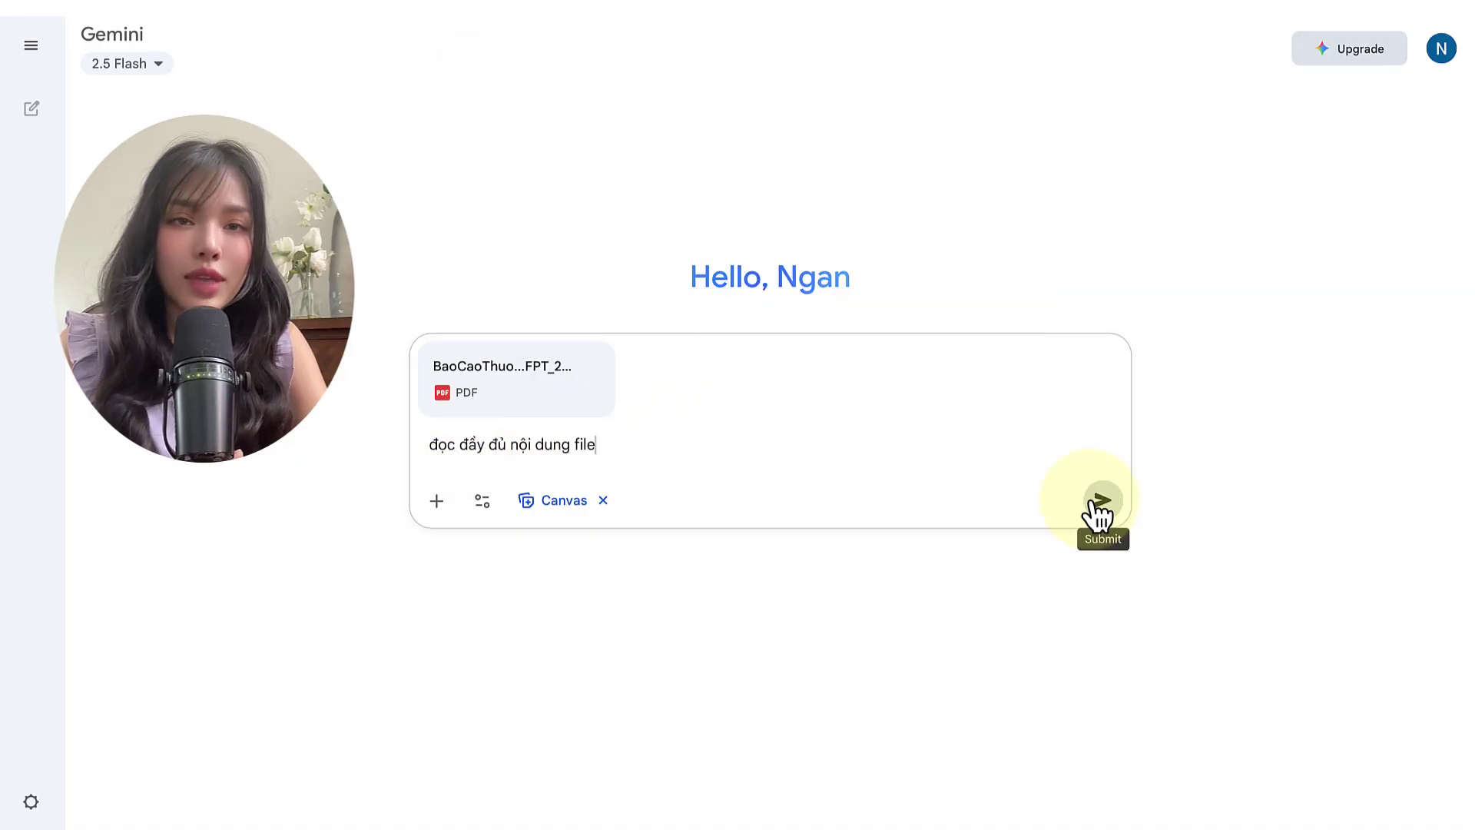
left_click(1098, 503)
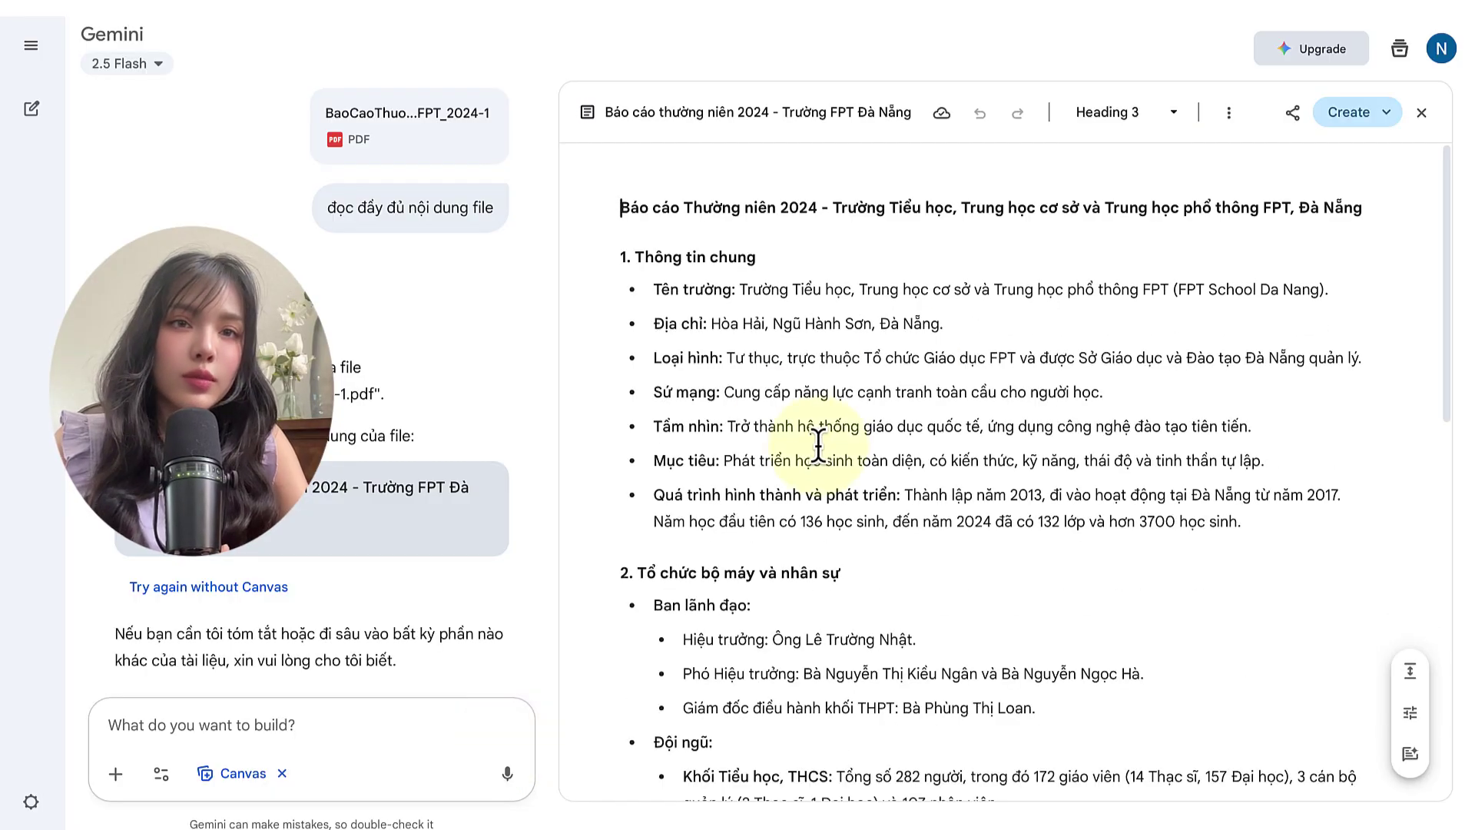
scroll(804, 461, "down", 1)
scroll(804, 461, "down", 3)
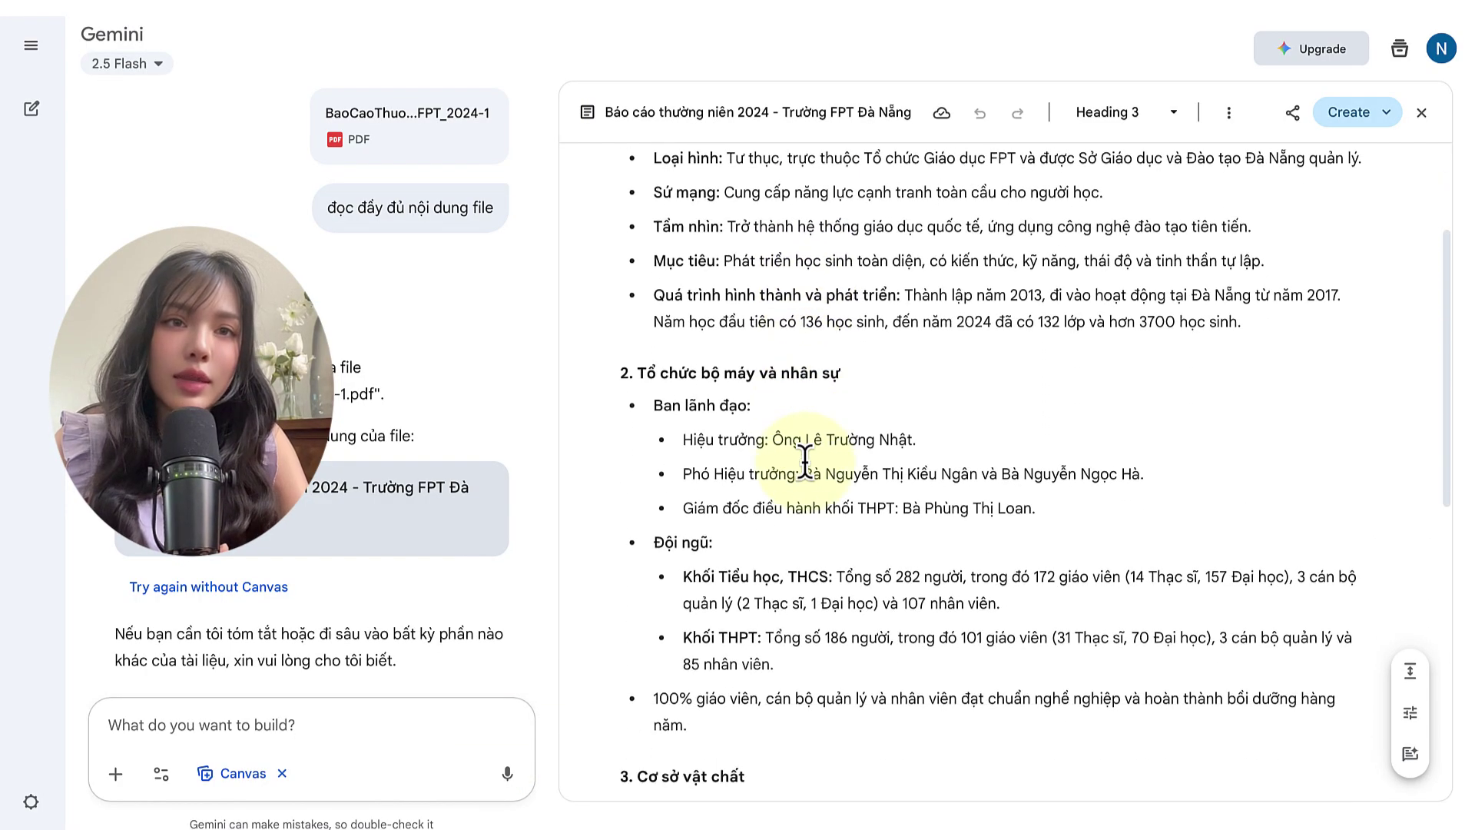
scroll(804, 461, "down", 1)
scroll(804, 461, "down", 1)
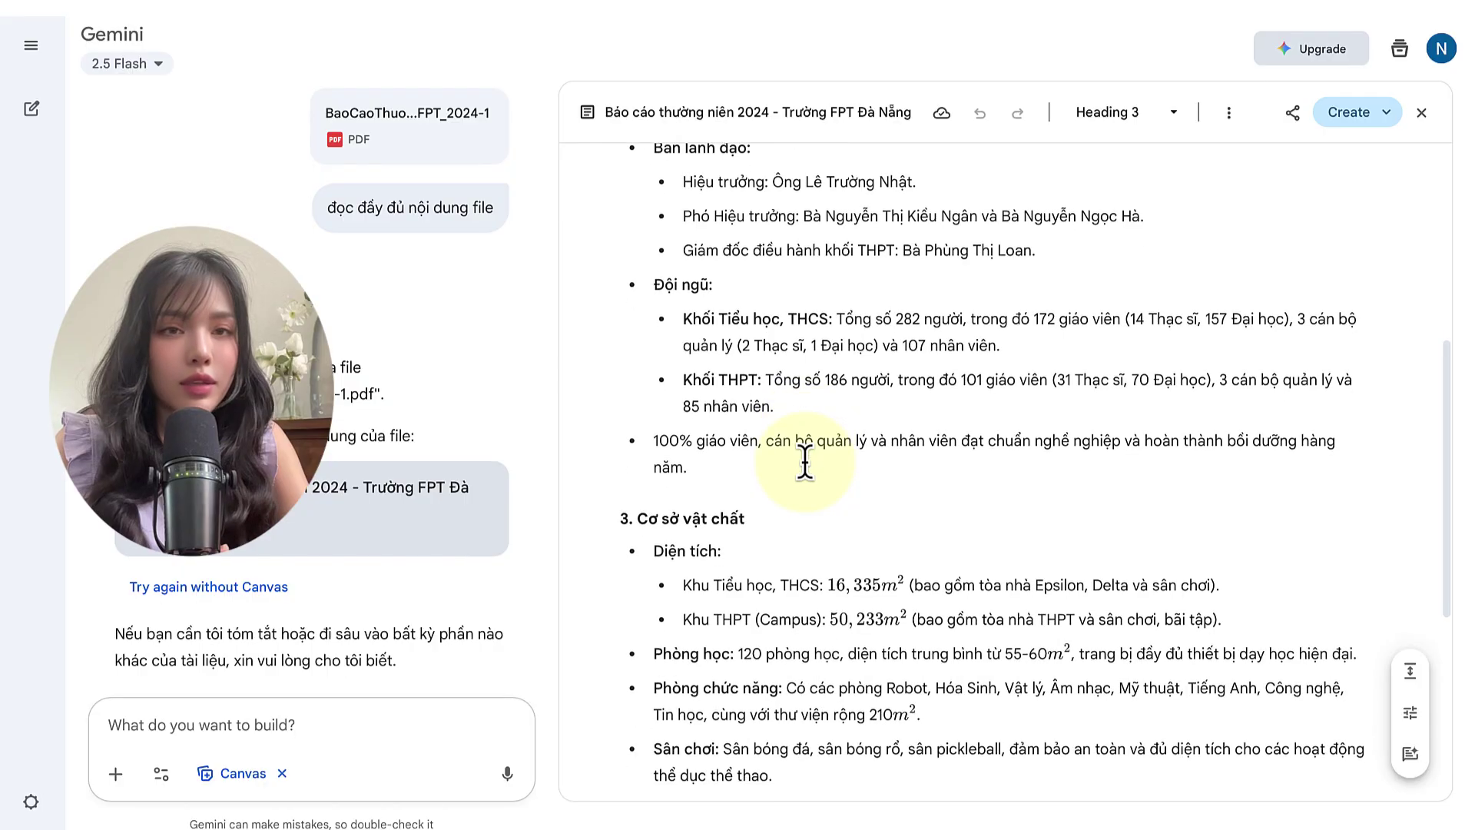
scroll(804, 461, "down", 2)
scroll(804, 461, "down", 3)
scroll(805, 461, "up", 10)
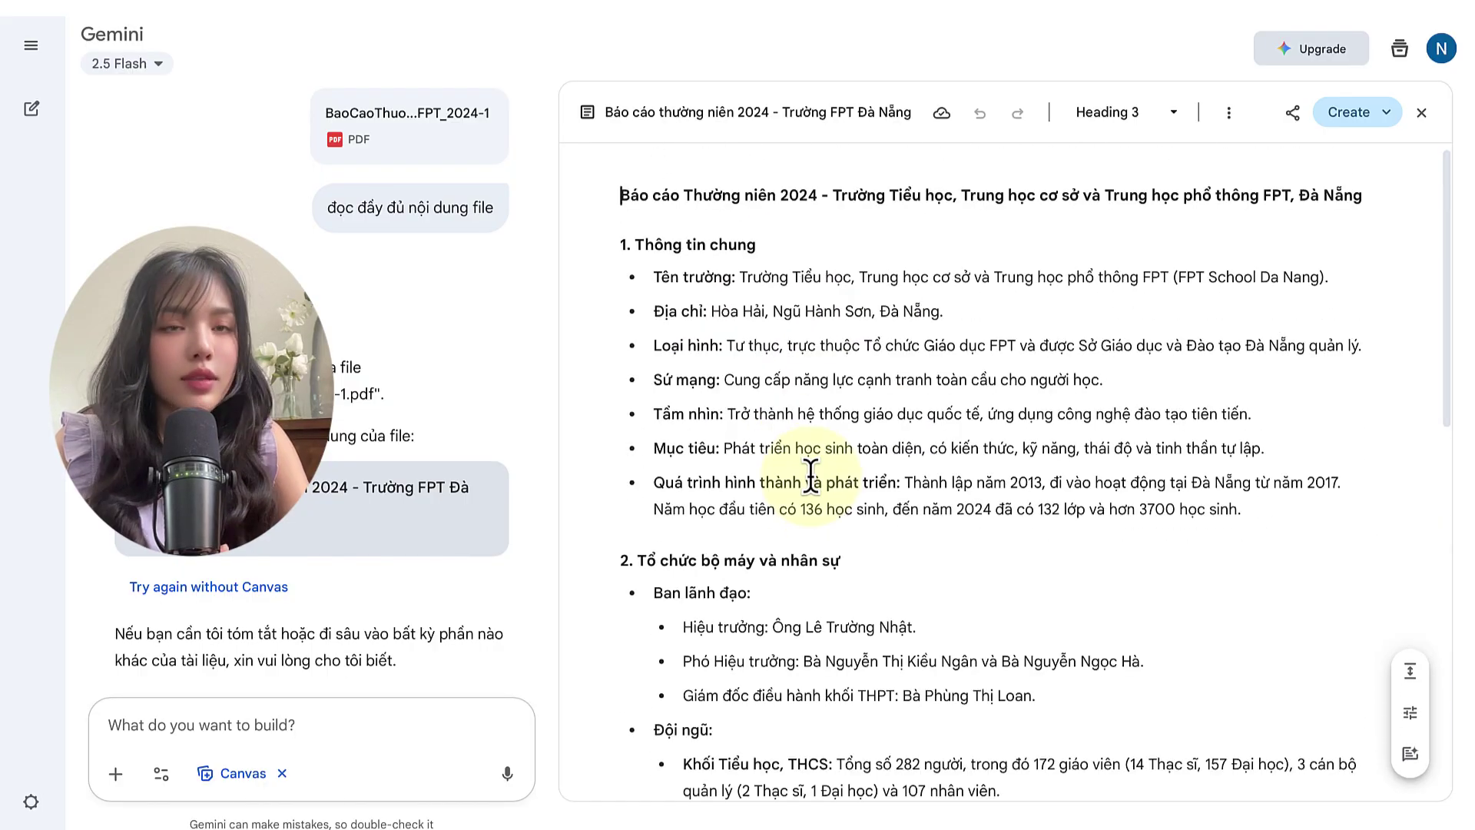
scroll(811, 472, "down", 2)
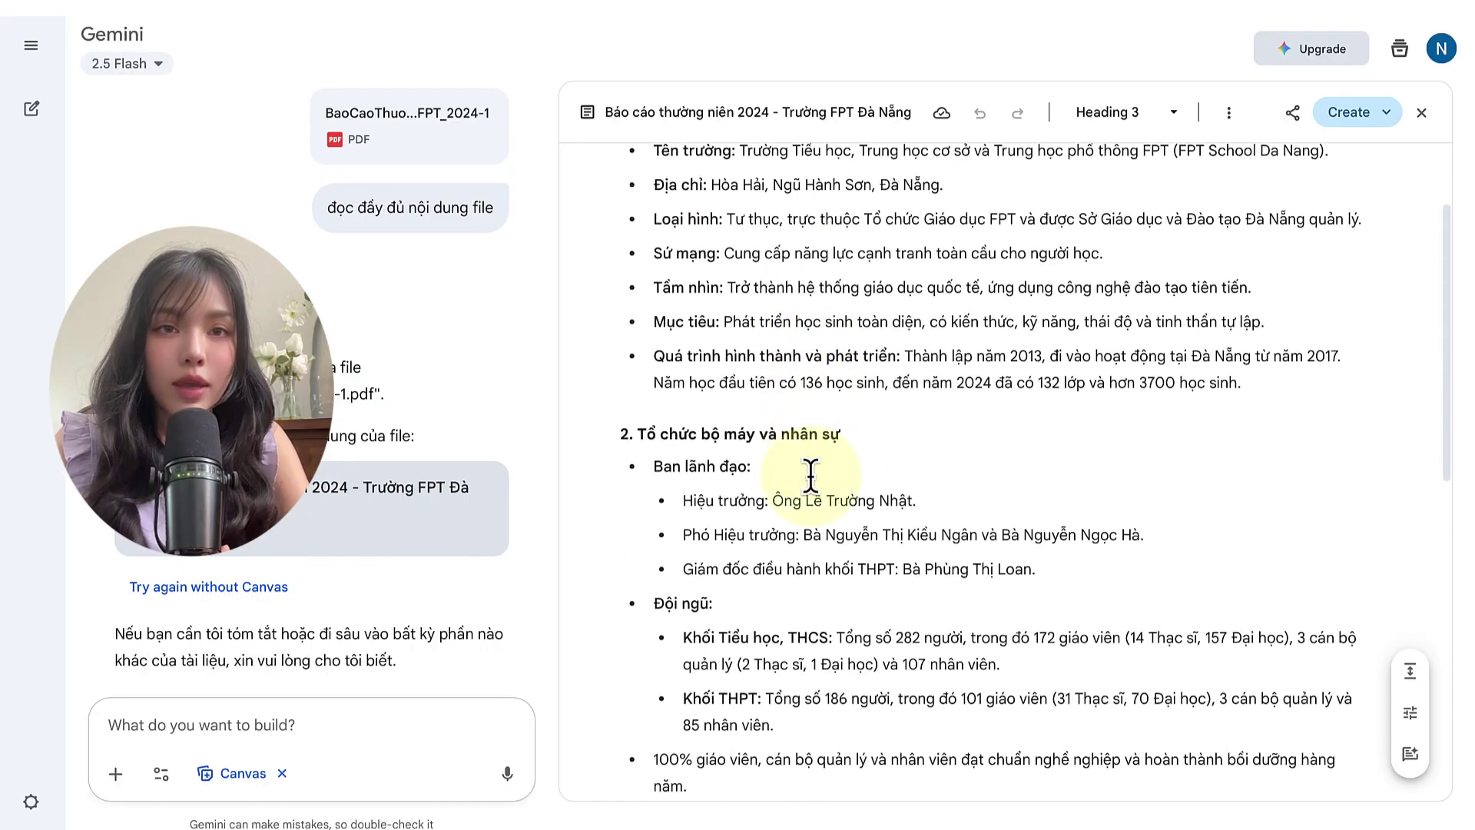
scroll(811, 473, "down", 2)
scroll(811, 473, "down", 1)
scroll(811, 477, "down", 1)
scroll(810, 477, "down", 3)
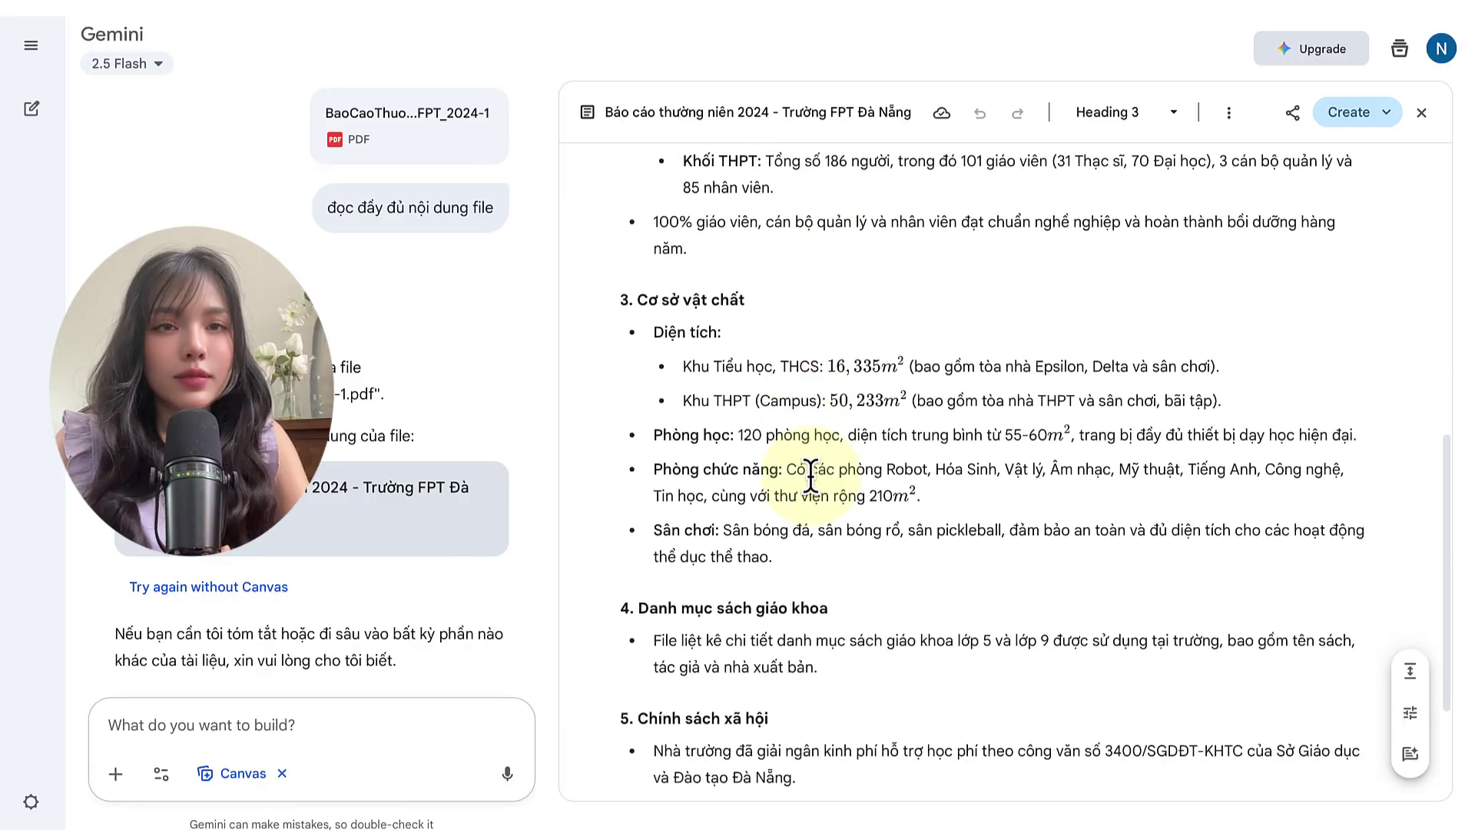
scroll(810, 476, "down", 1)
scroll(811, 476, "down", 1)
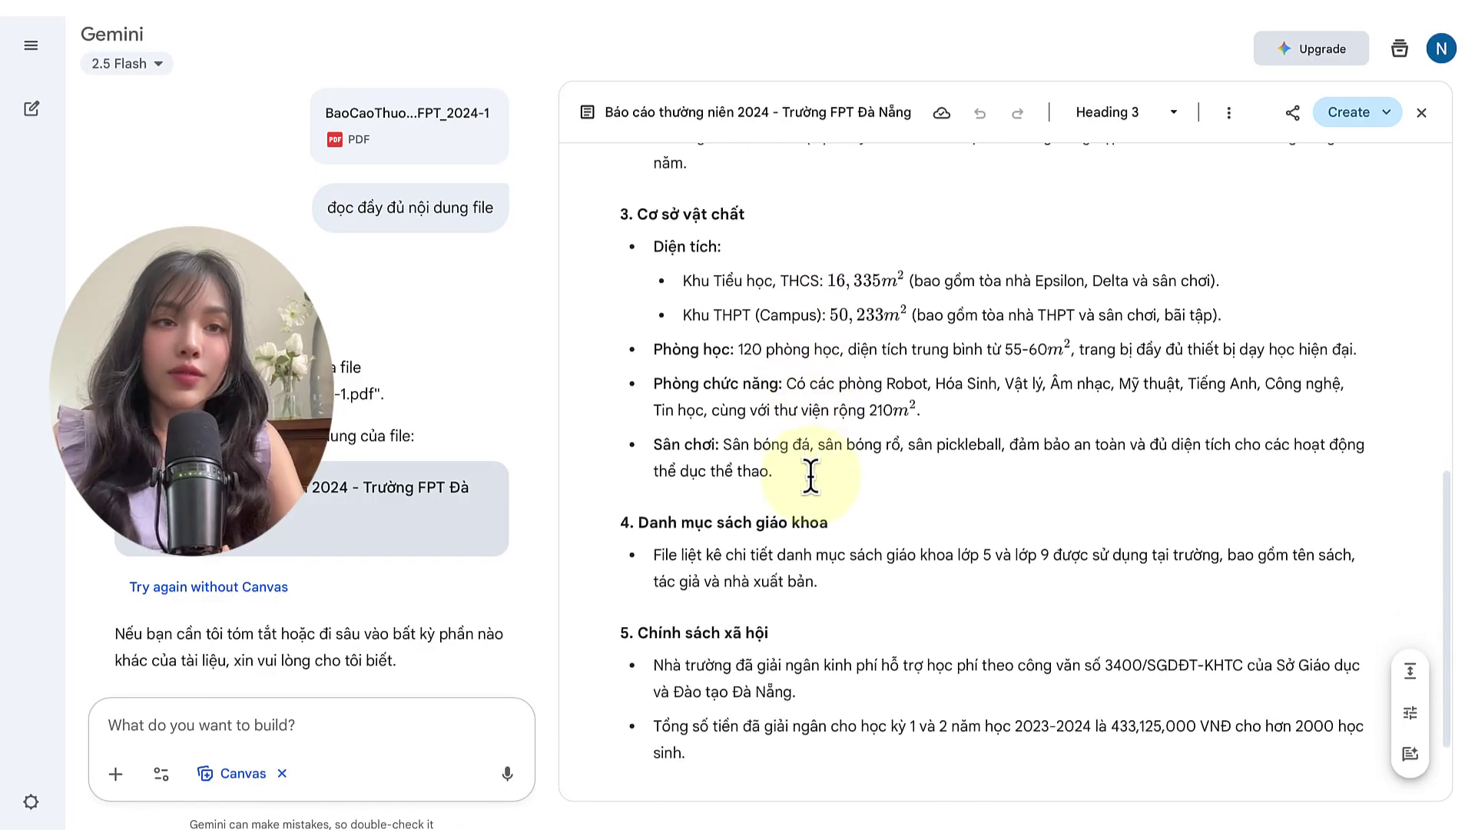
scroll(810, 477, "up", 10)
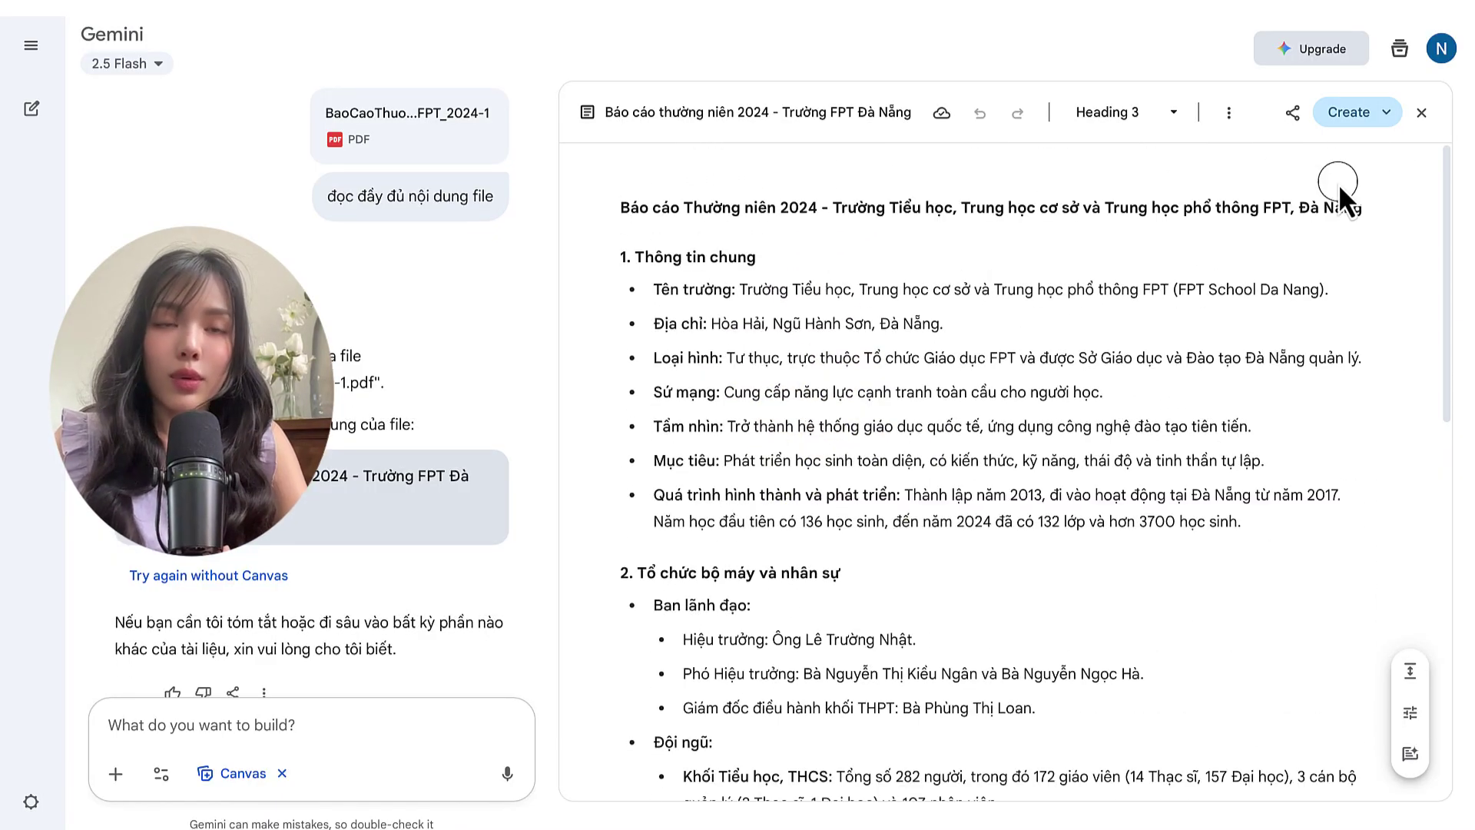
- Generate an infographic from the FPT School Đà Nẵng annual-report document and scroll through its Canvas preview
left_click(1343, 132)
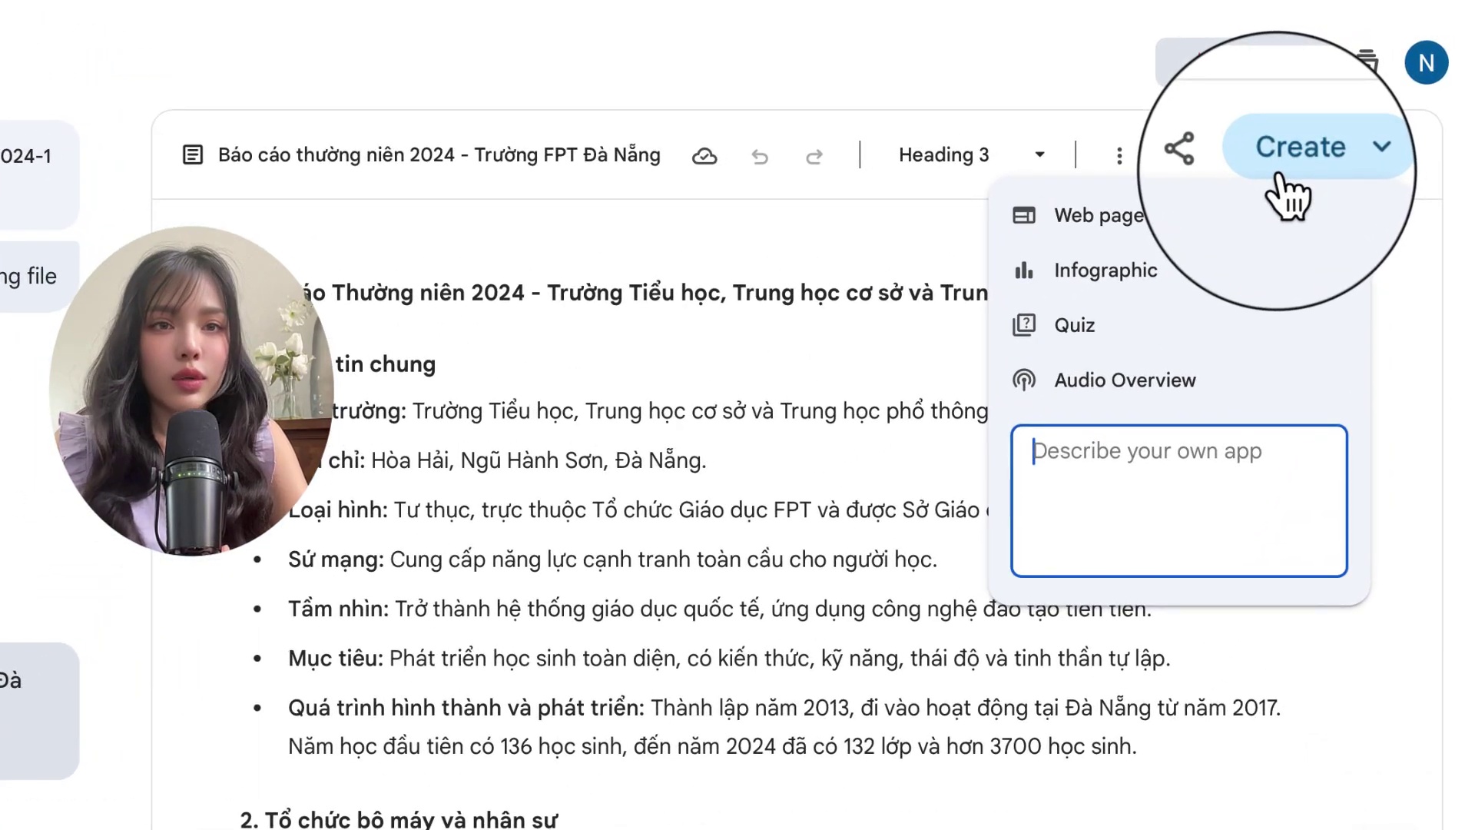
left_click(1106, 274)
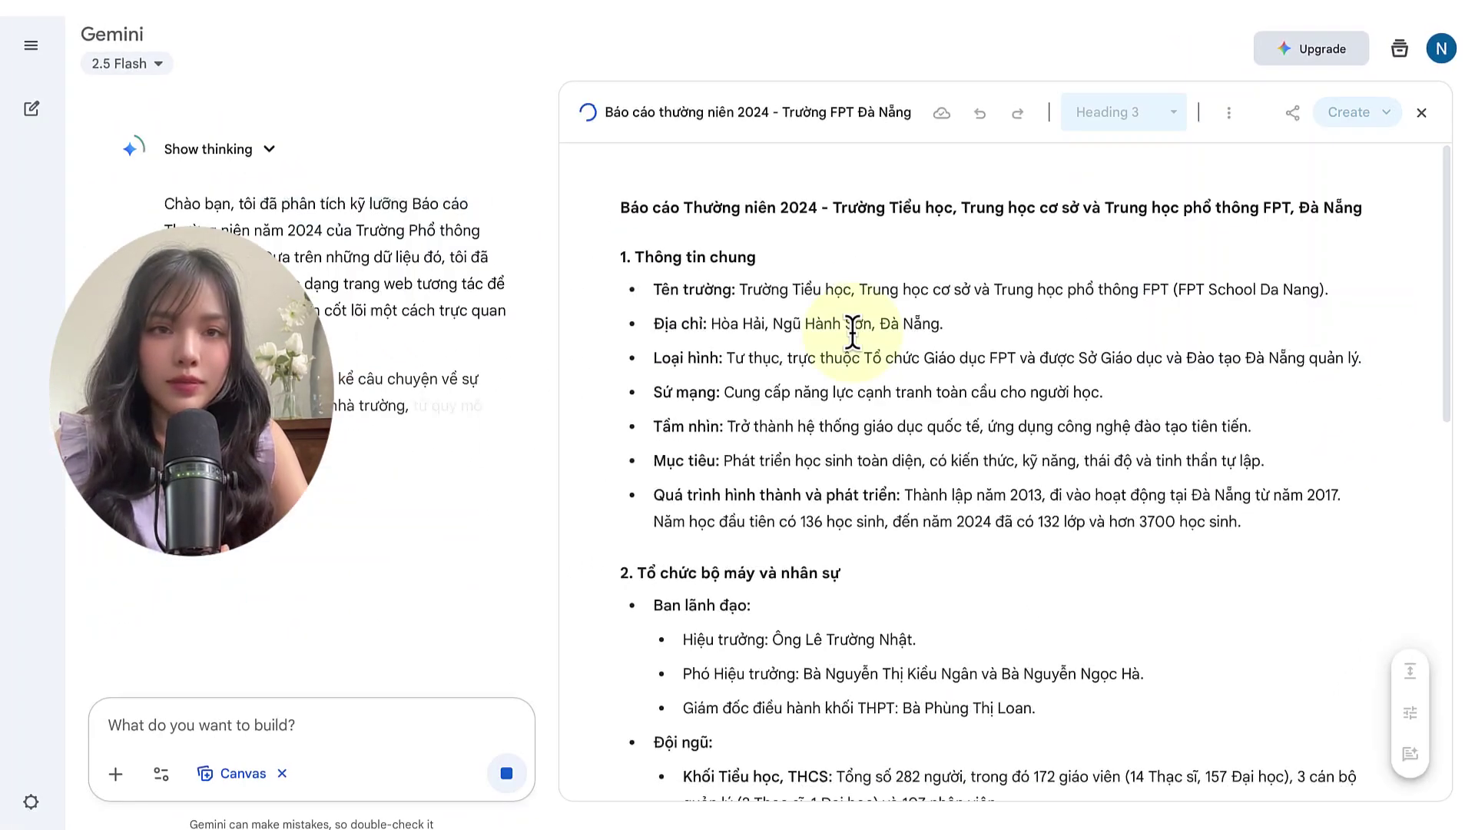
scroll(854, 335, "down", 1)
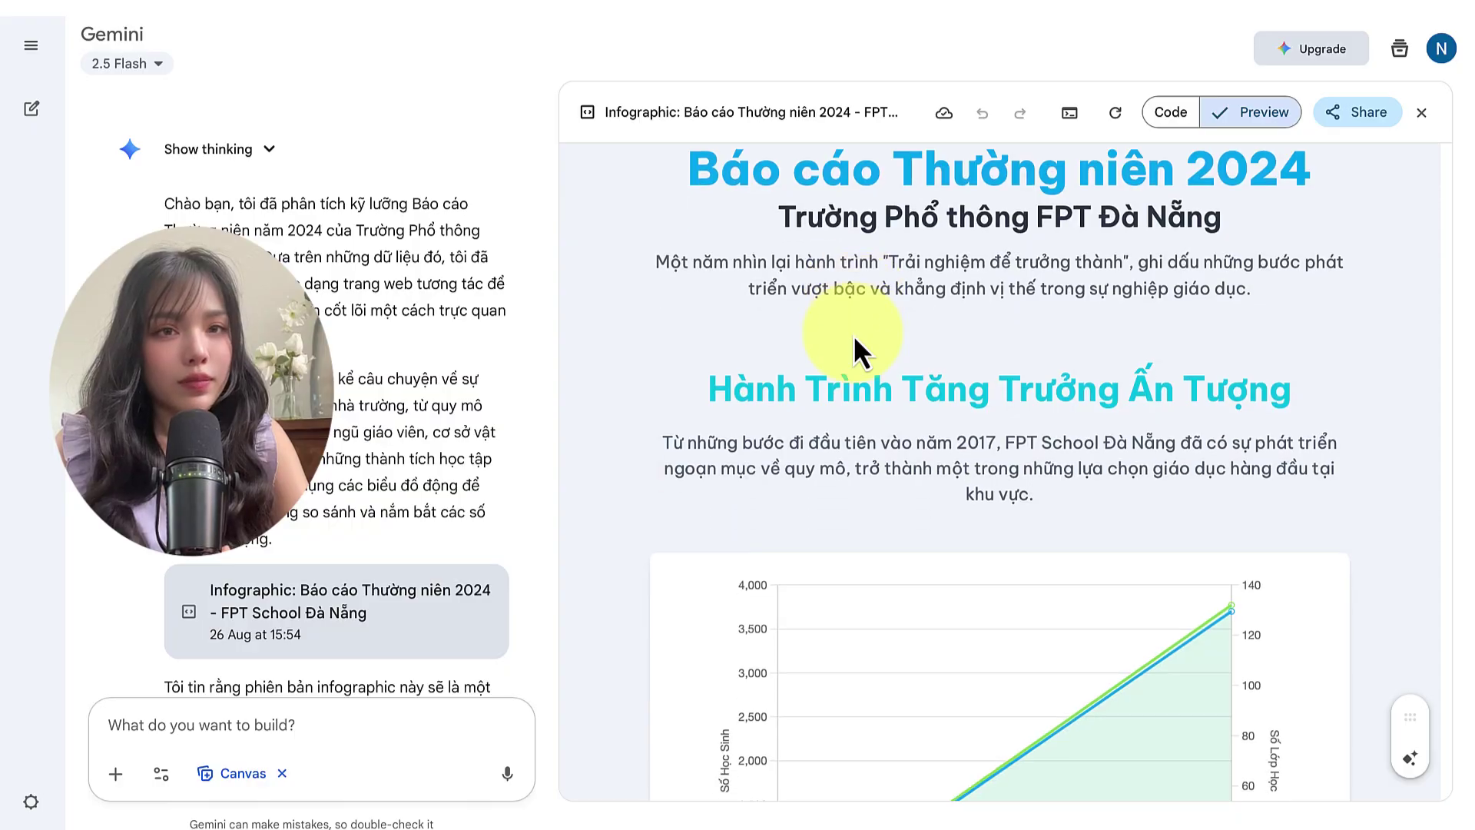
scroll(854, 335, "down", 2)
scroll(854, 335, "down", 3)
scroll(855, 335, "down", 3)
scroll(854, 335, "down", 3)
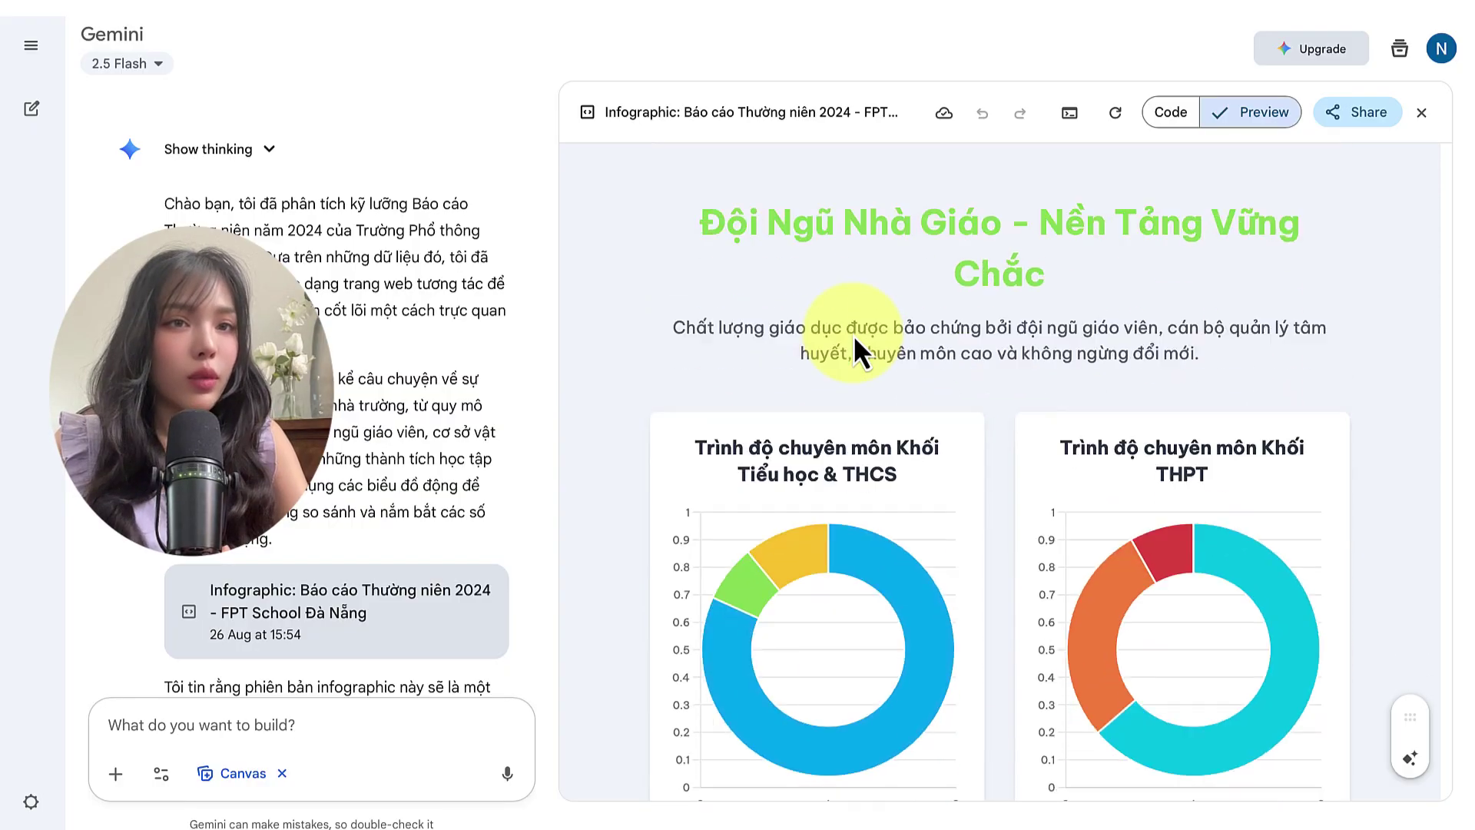
scroll(855, 335, "down", 3)
scroll(854, 334, "down", 1)
scroll(854, 335, "down", 1)
scroll(854, 335, "down", 2)
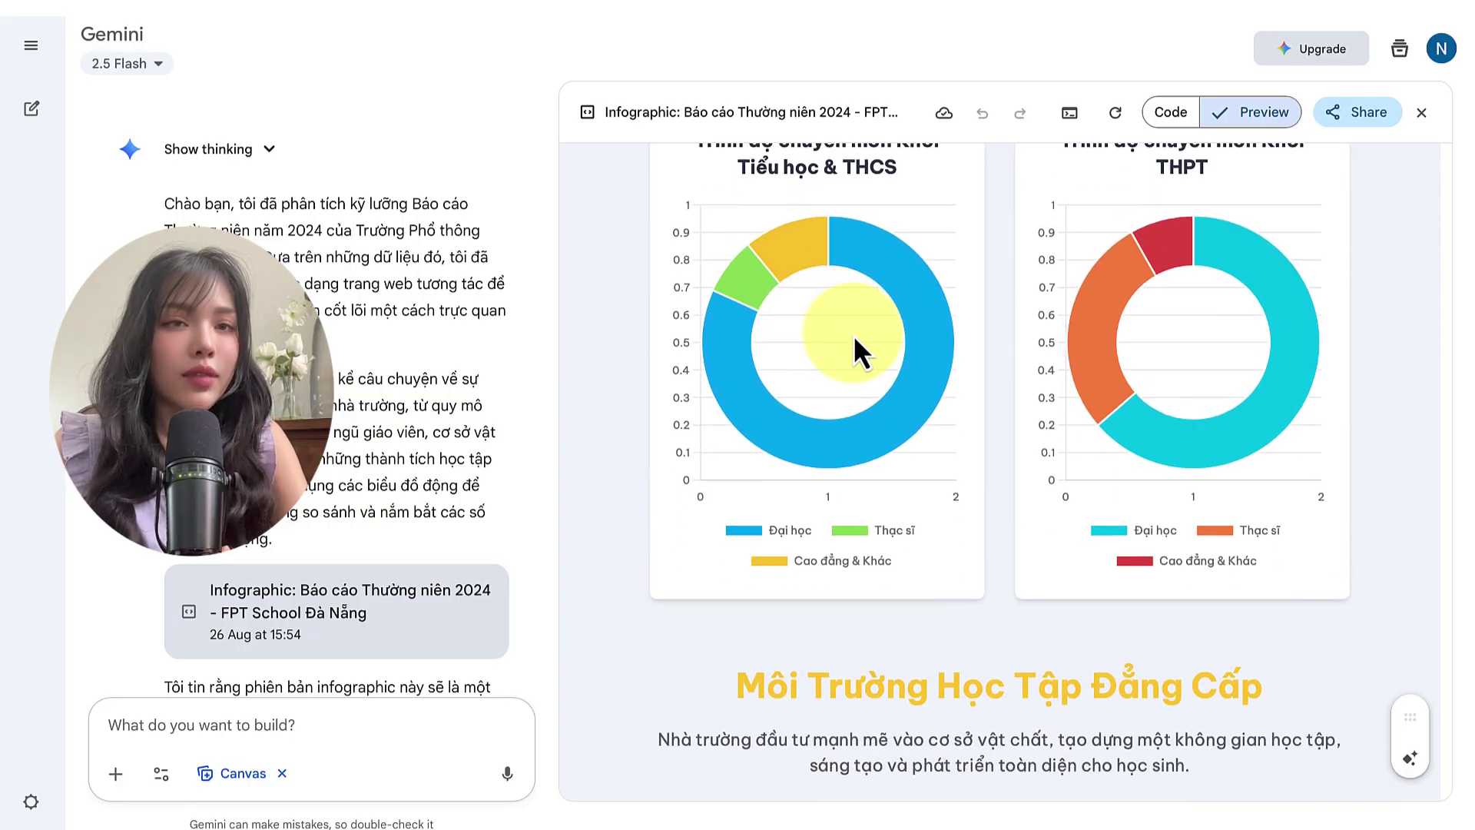
scroll(854, 335, "down", 2)
scroll(854, 334, "down", 1)
scroll(853, 334, "down", 3)
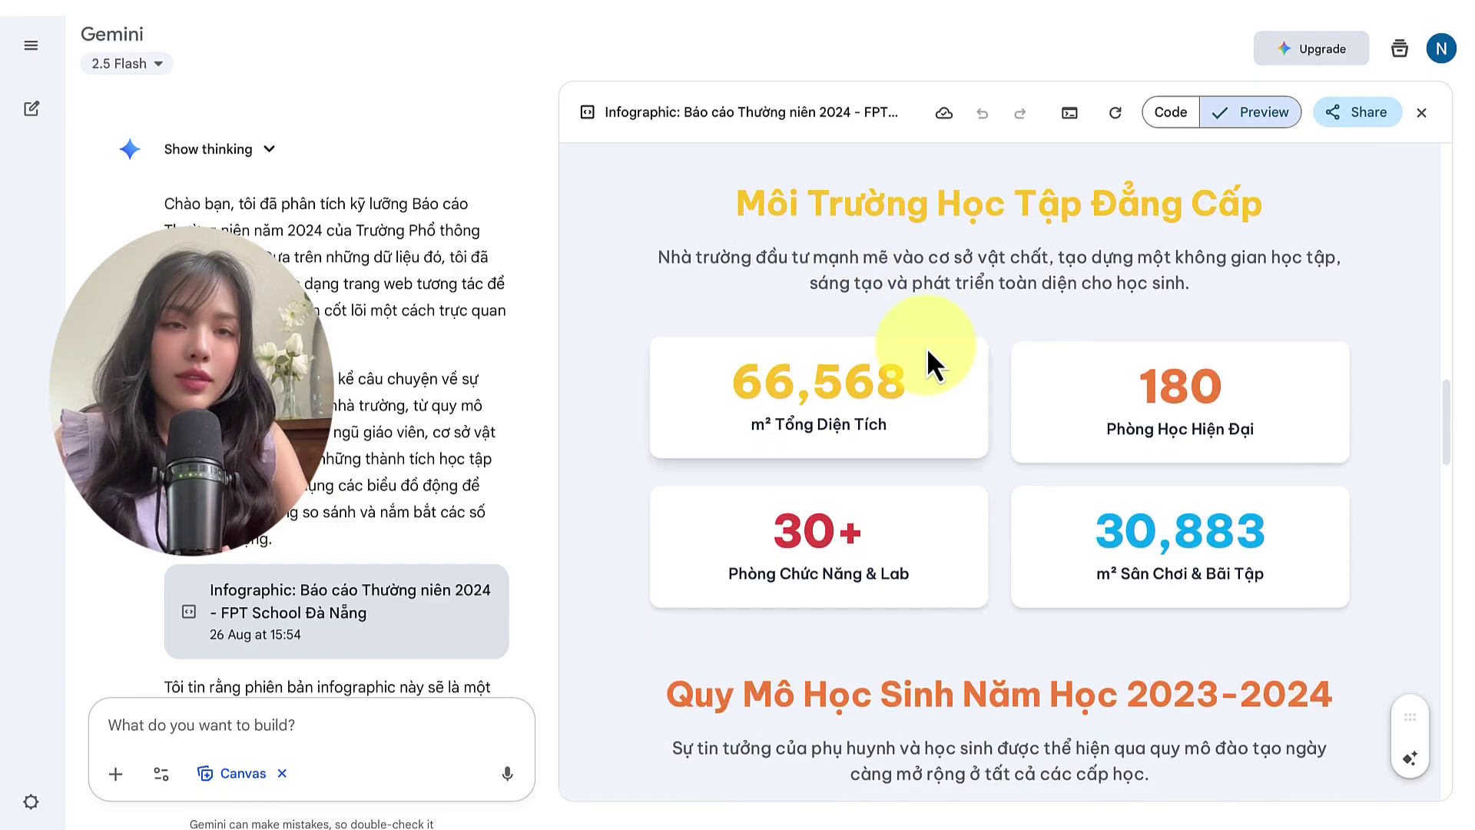
scroll(927, 352, "down", 1)
scroll(927, 347, "down", 2)
scroll(926, 347, "down", 2)
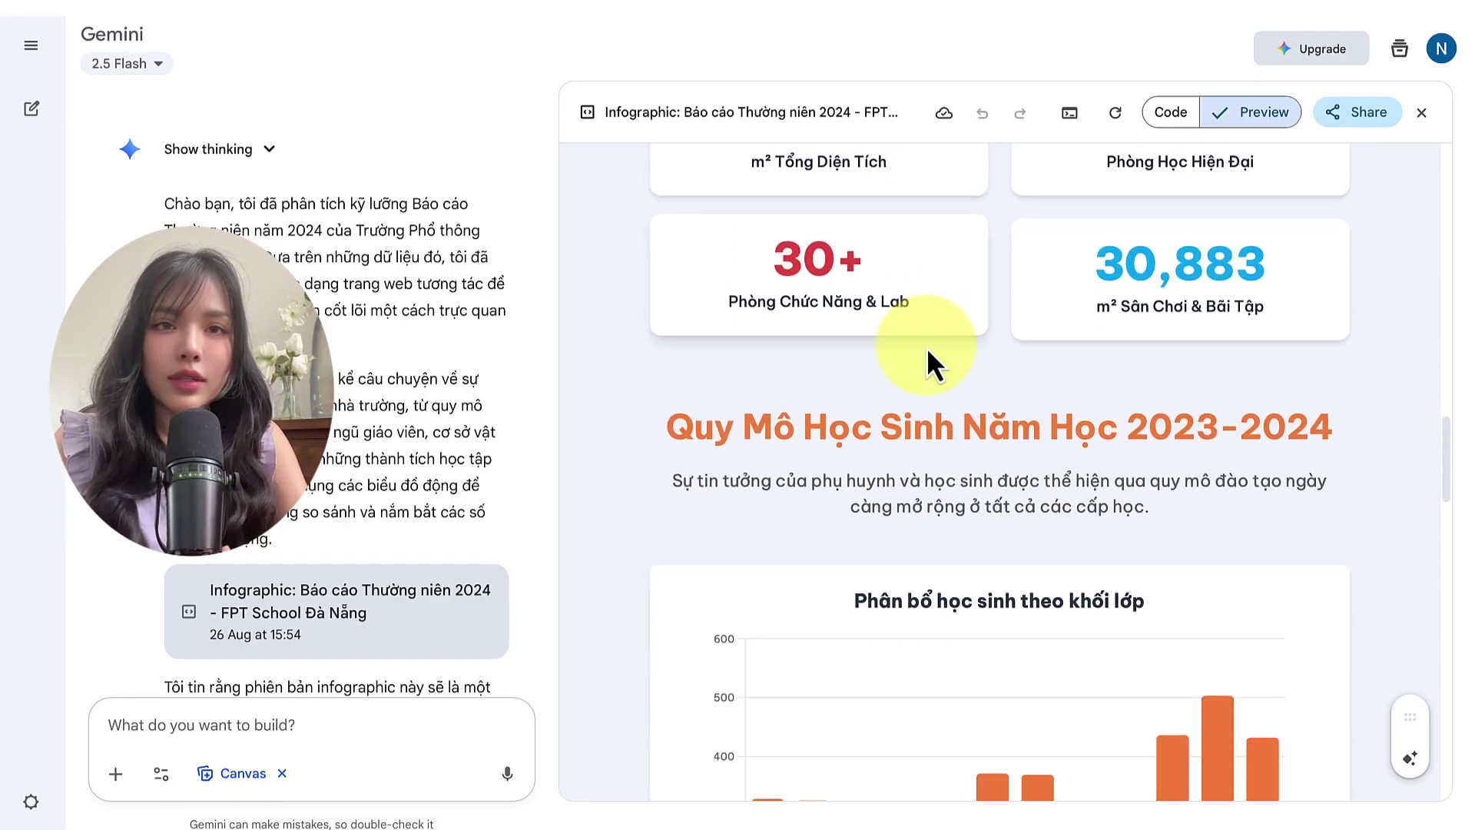
scroll(926, 347, "down", 2)
scroll(926, 347, "down", 2)
scroll(927, 347, "down", 2)
scroll(926, 347, "down", 3)
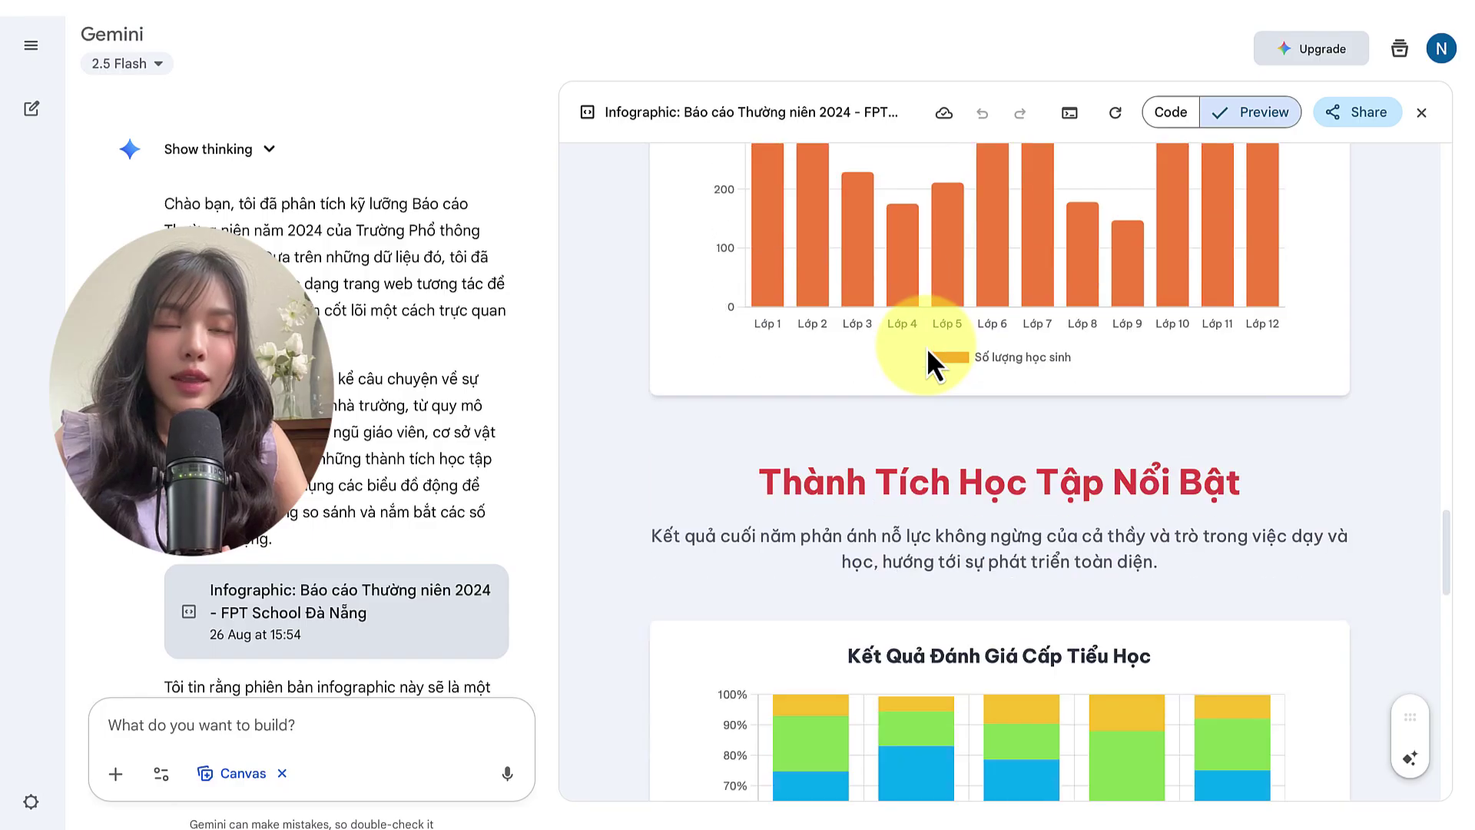
scroll(927, 348, "down", 2)
scroll(926, 348, "down", 1)
scroll(980, 430, "down", 3)
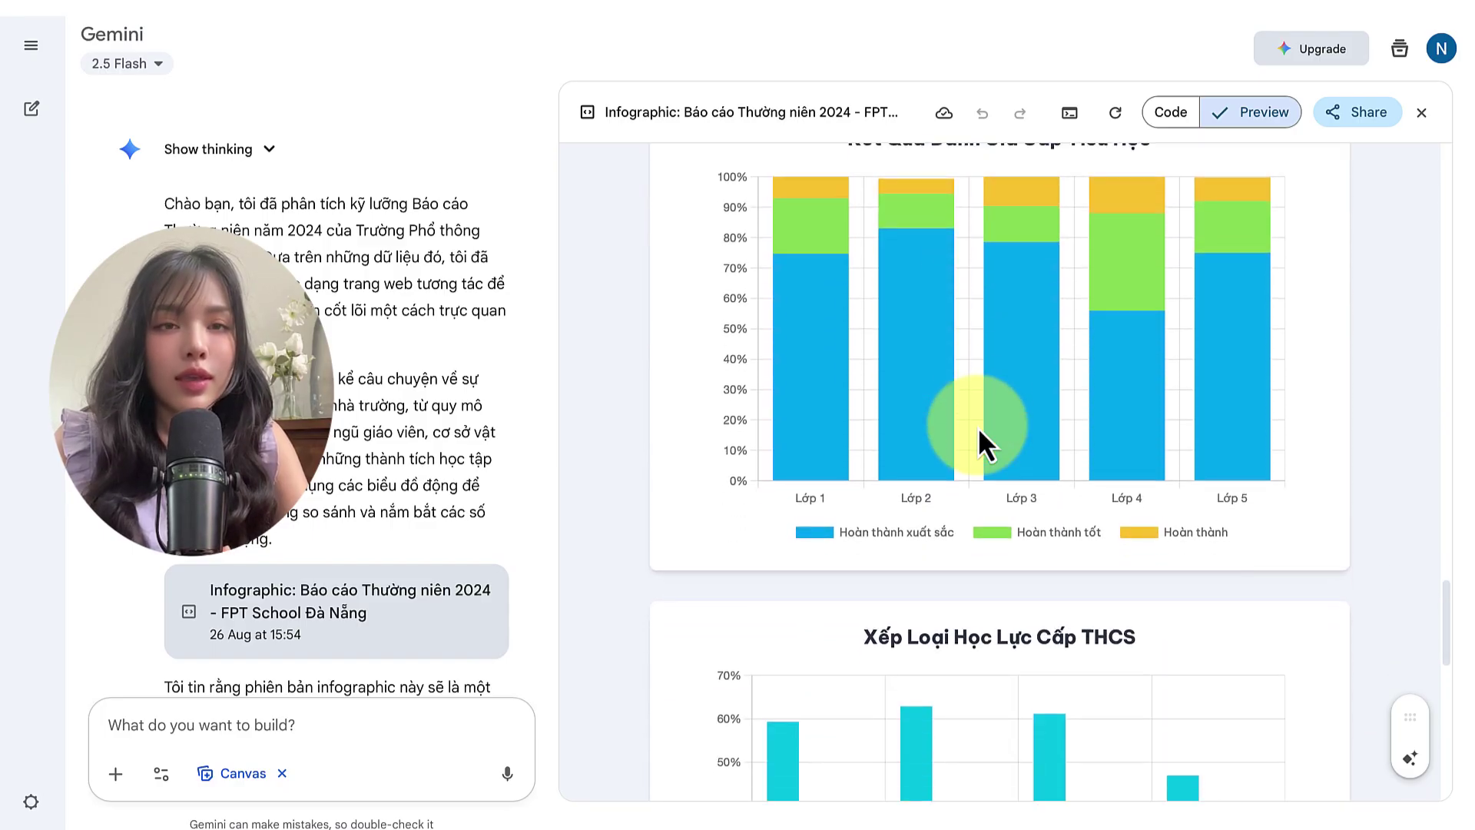
scroll(980, 430, "down", 1)
scroll(980, 430, "down", 2)
scroll(978, 427, "down", 2)
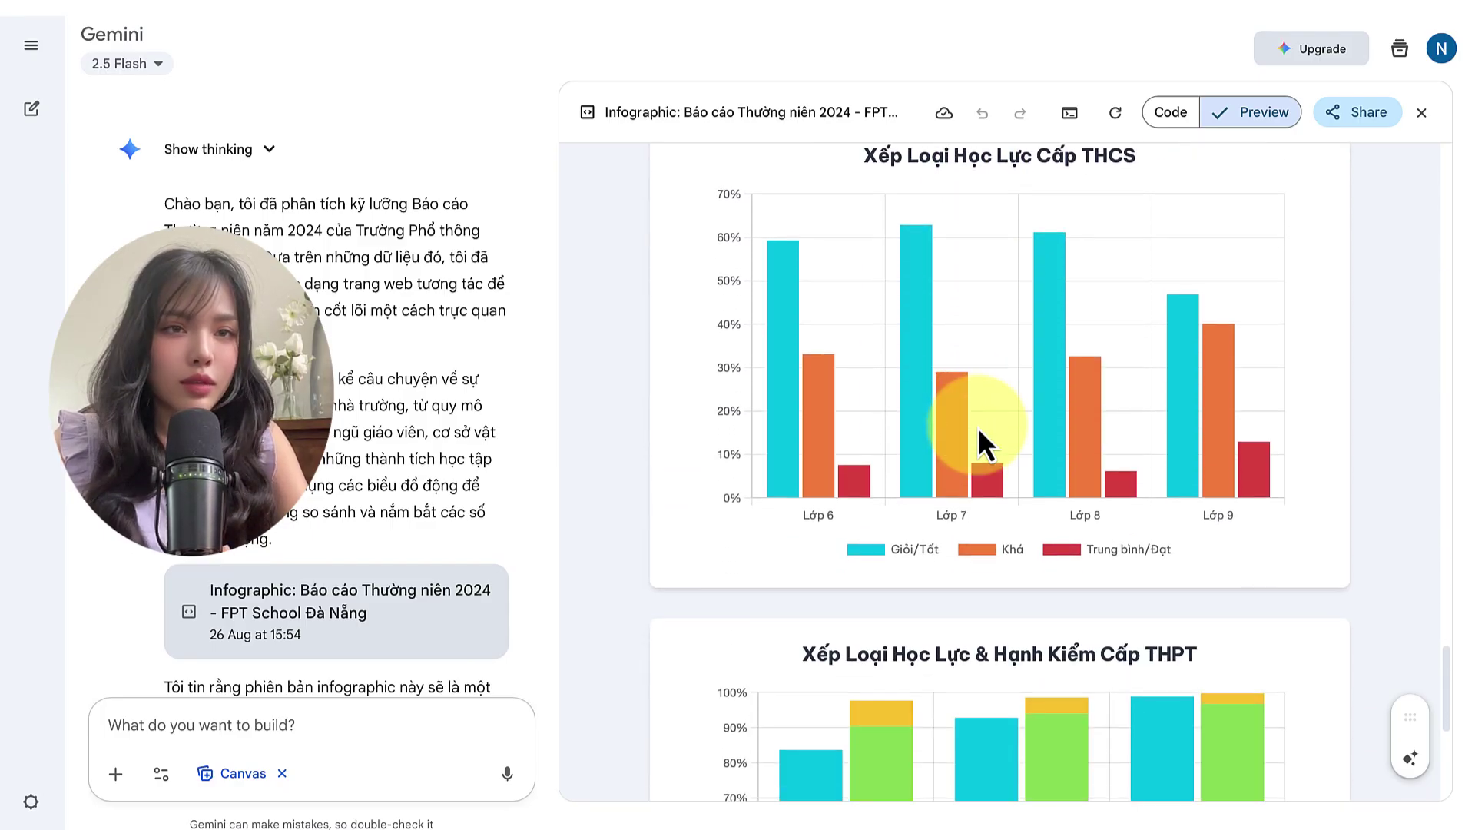
scroll(978, 427, "down", 4)
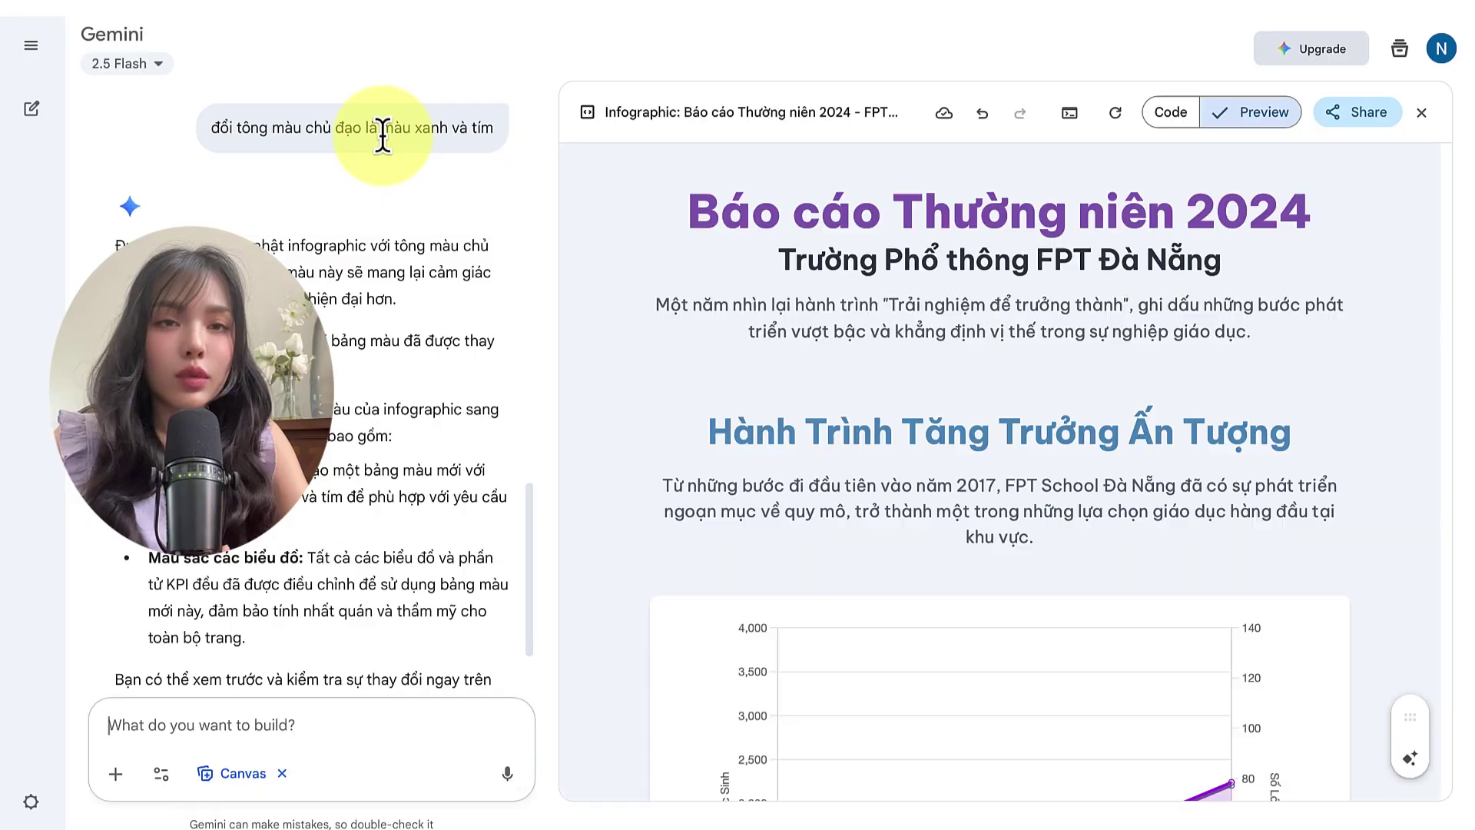
- Scroll down through the recoloured blue-and-purple annual-report infographic preview
scroll(830, 462, "down", 6)
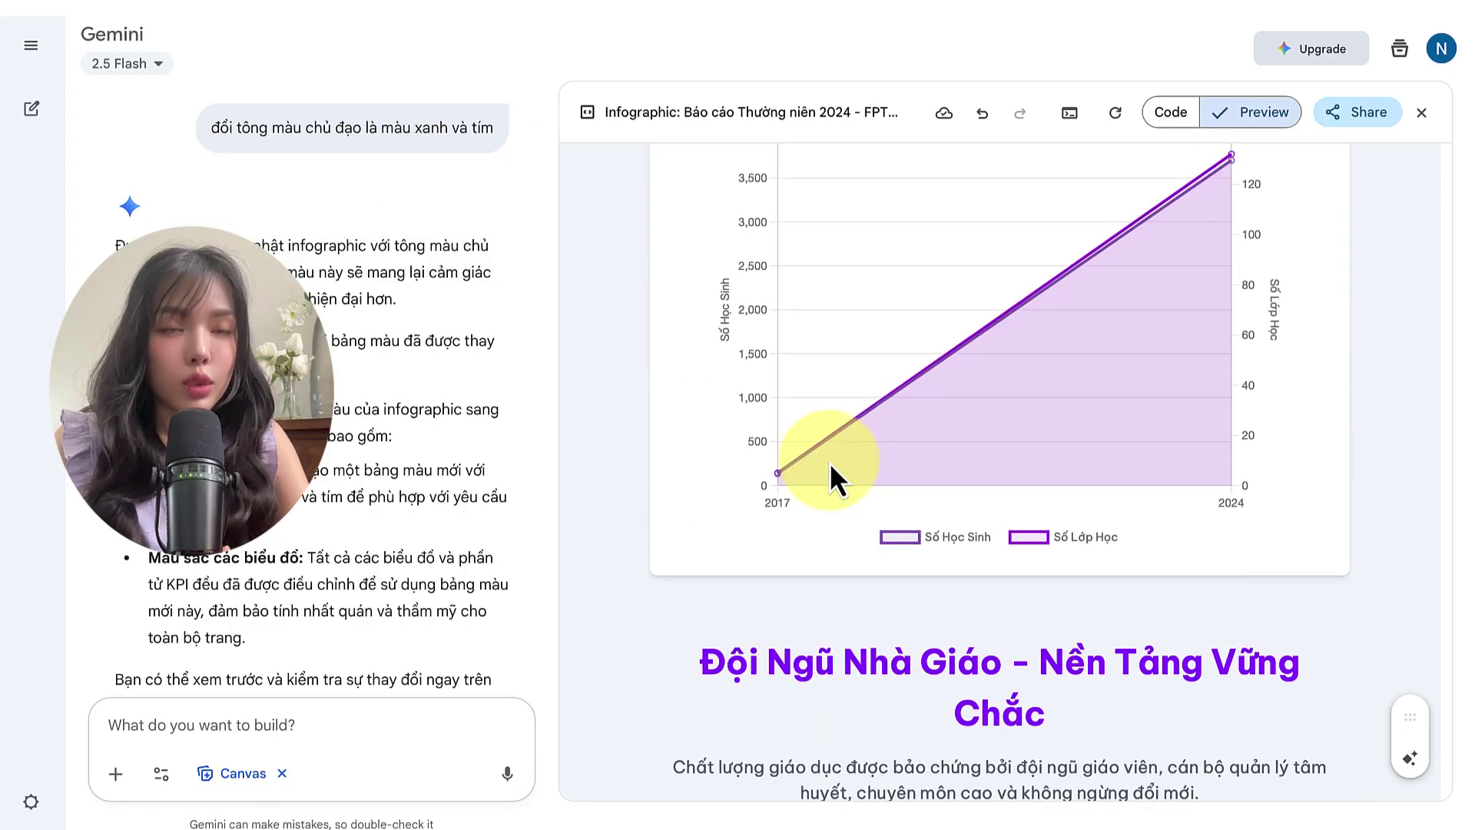
scroll(829, 462, "down", 9)
scroll(829, 462, "down", 2)
scroll(830, 462, "down", 8)
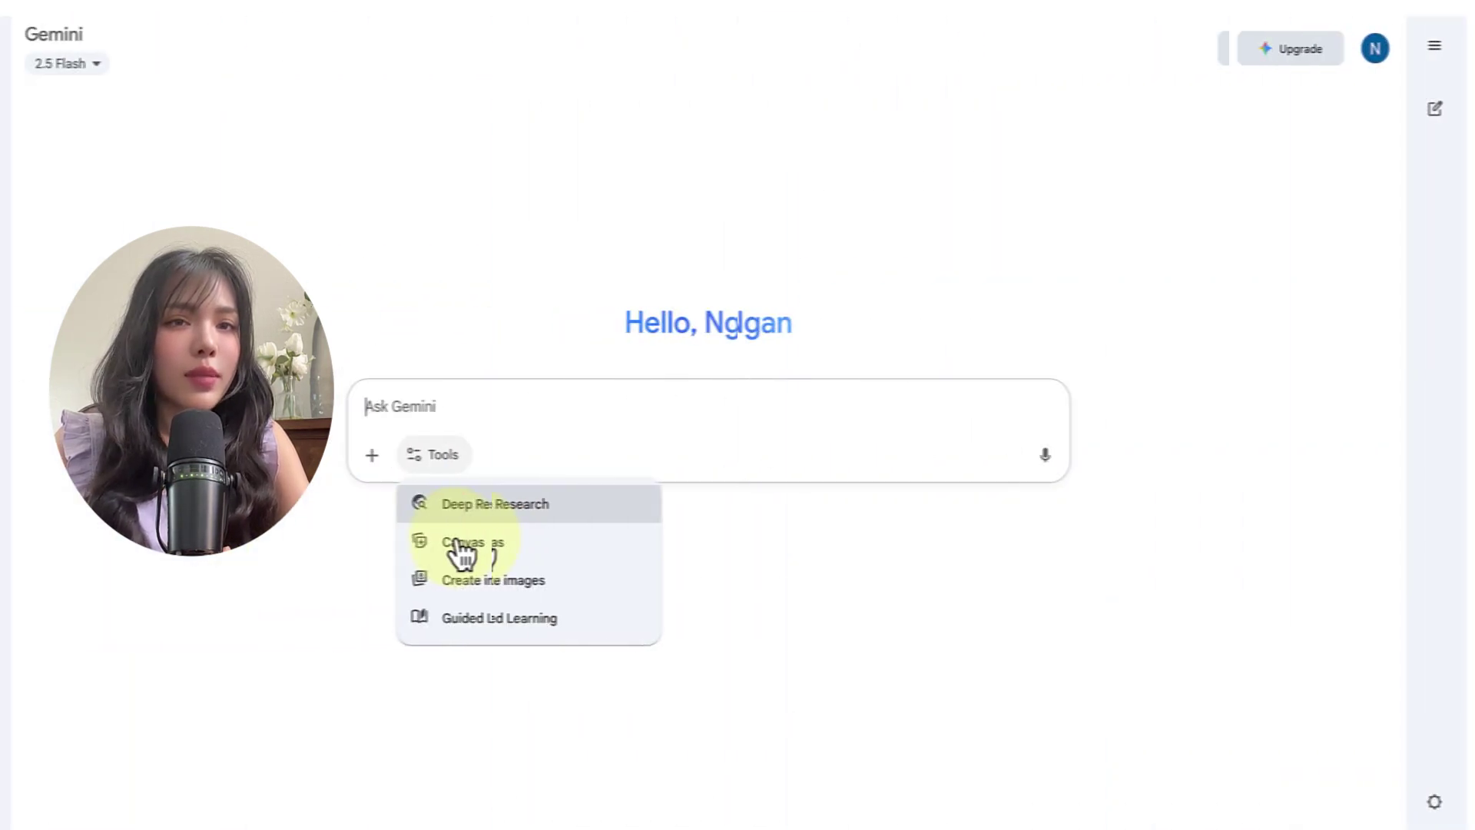
- Send the pasted AI-in-primary-education prompt as a Canvas document, then convert it to Đồ hoạ thông tin
left_click(534, 539)
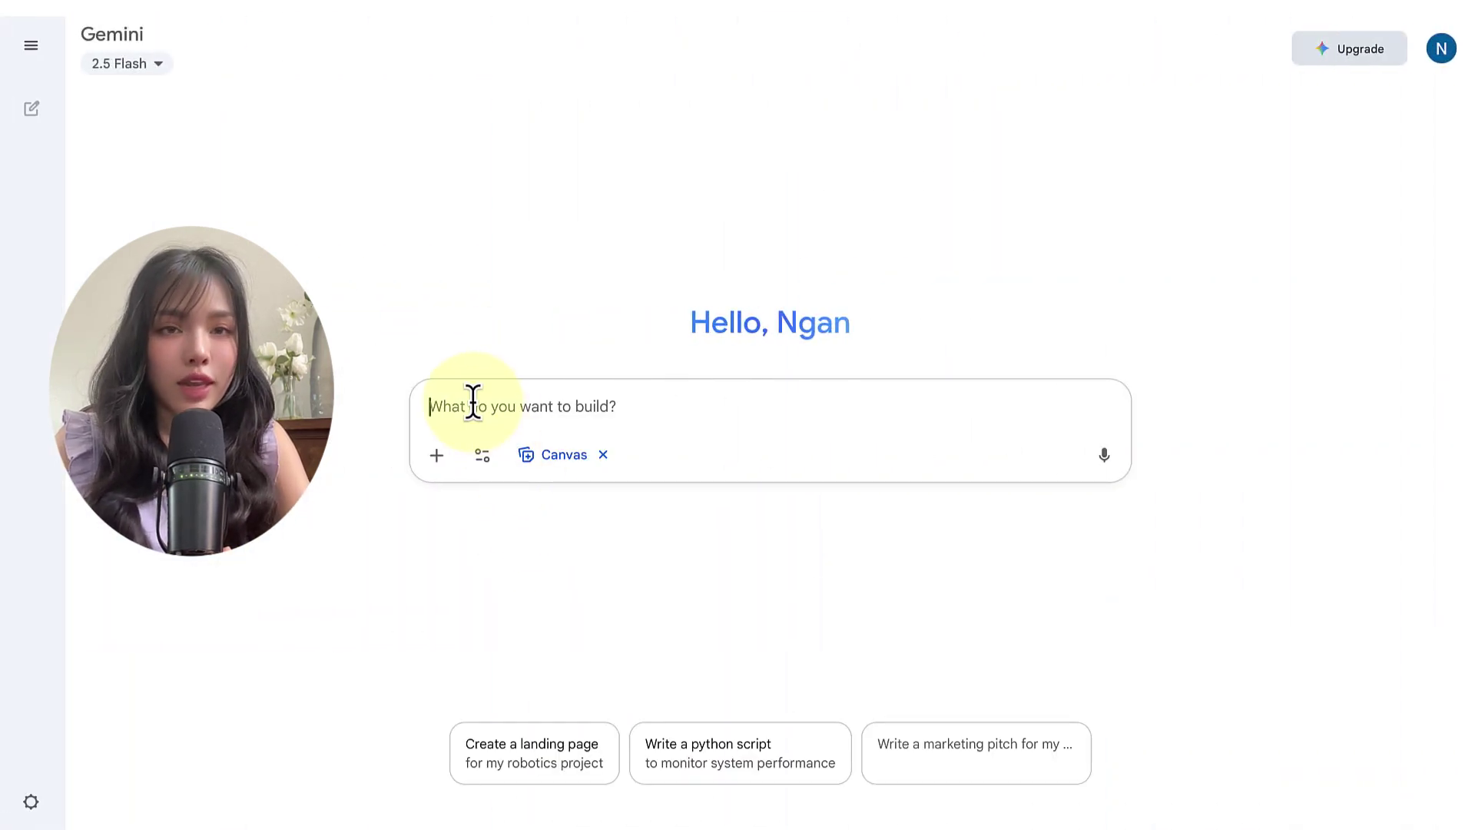
type("Hãy trình bày chi tiết về cách thức các công cụ AI và CNTT có thể được sử dụng trong giáo dục tiểu học, bao gồm các ví dụ cụ thể")
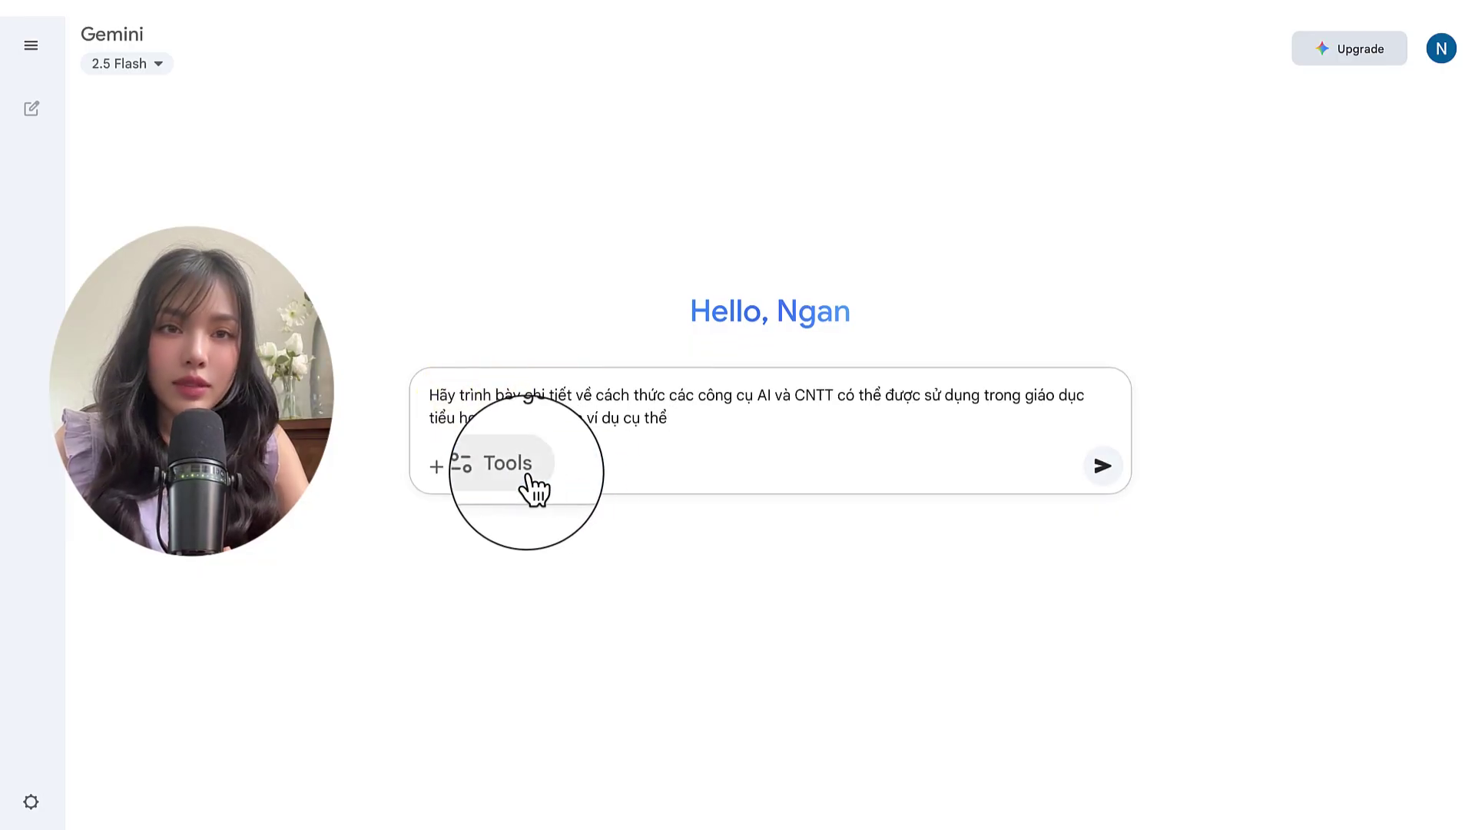
left_click(530, 480)
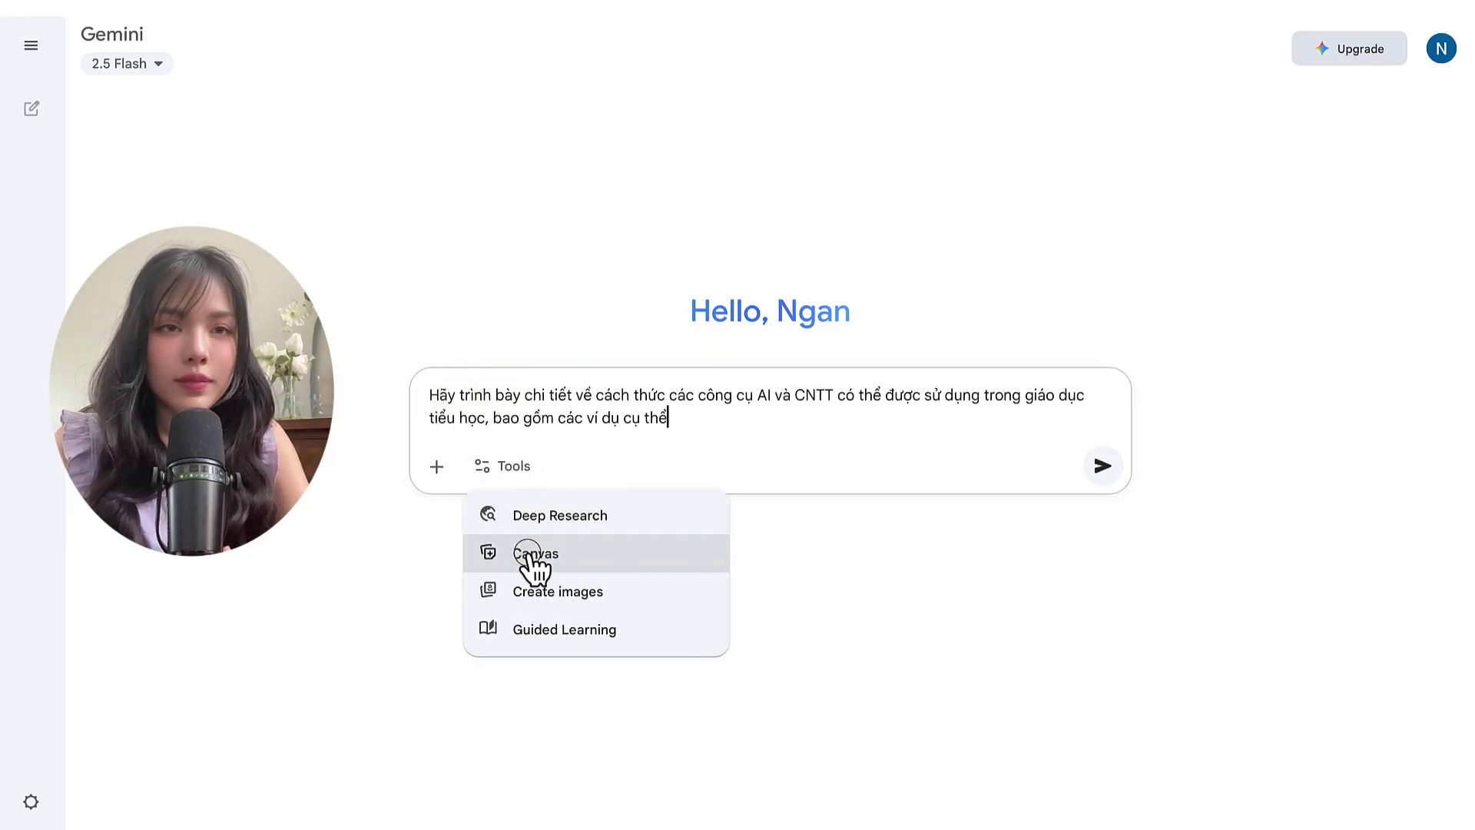
left_click(535, 559)
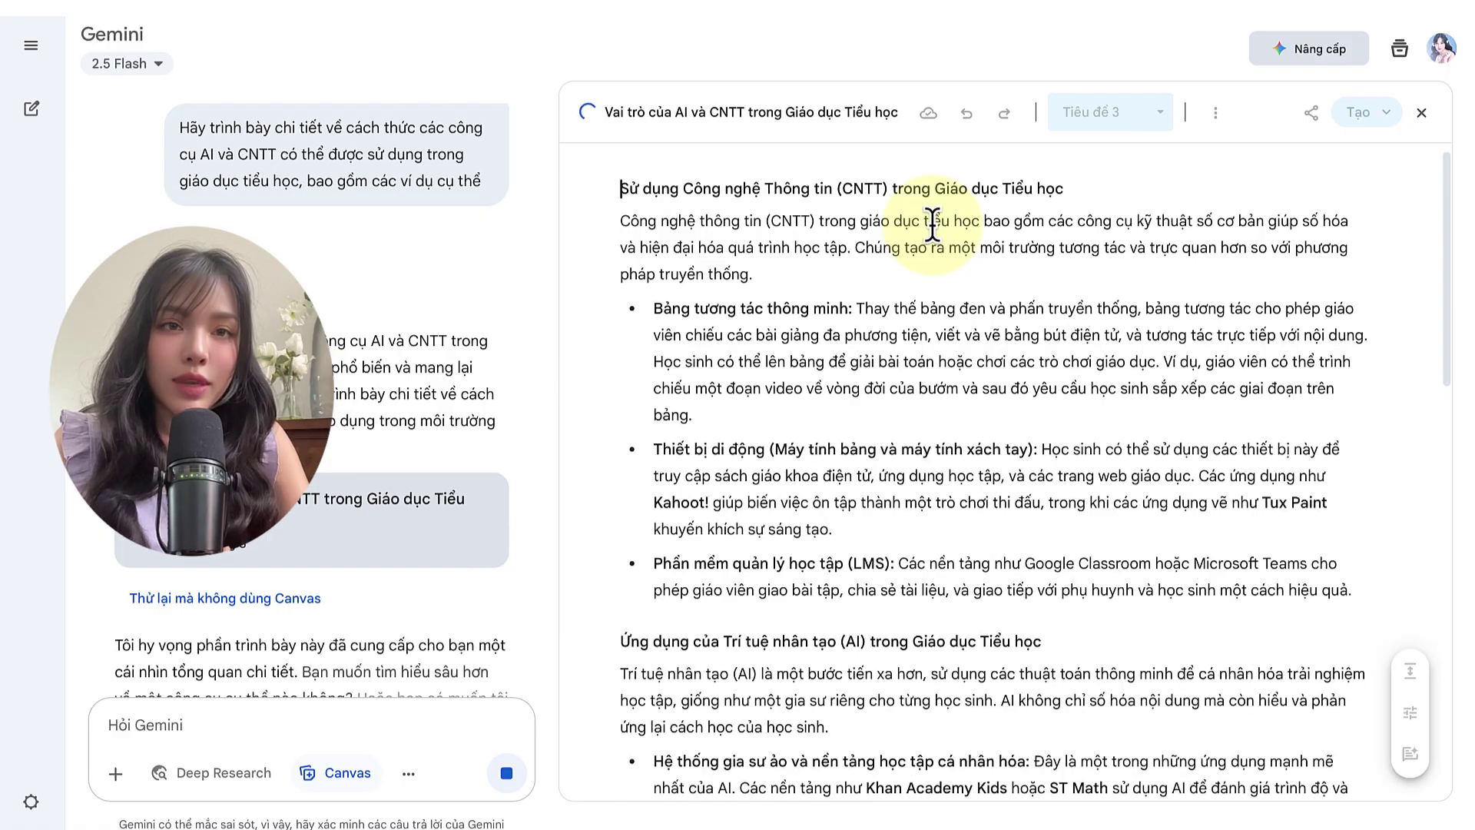
left_click(1369, 123)
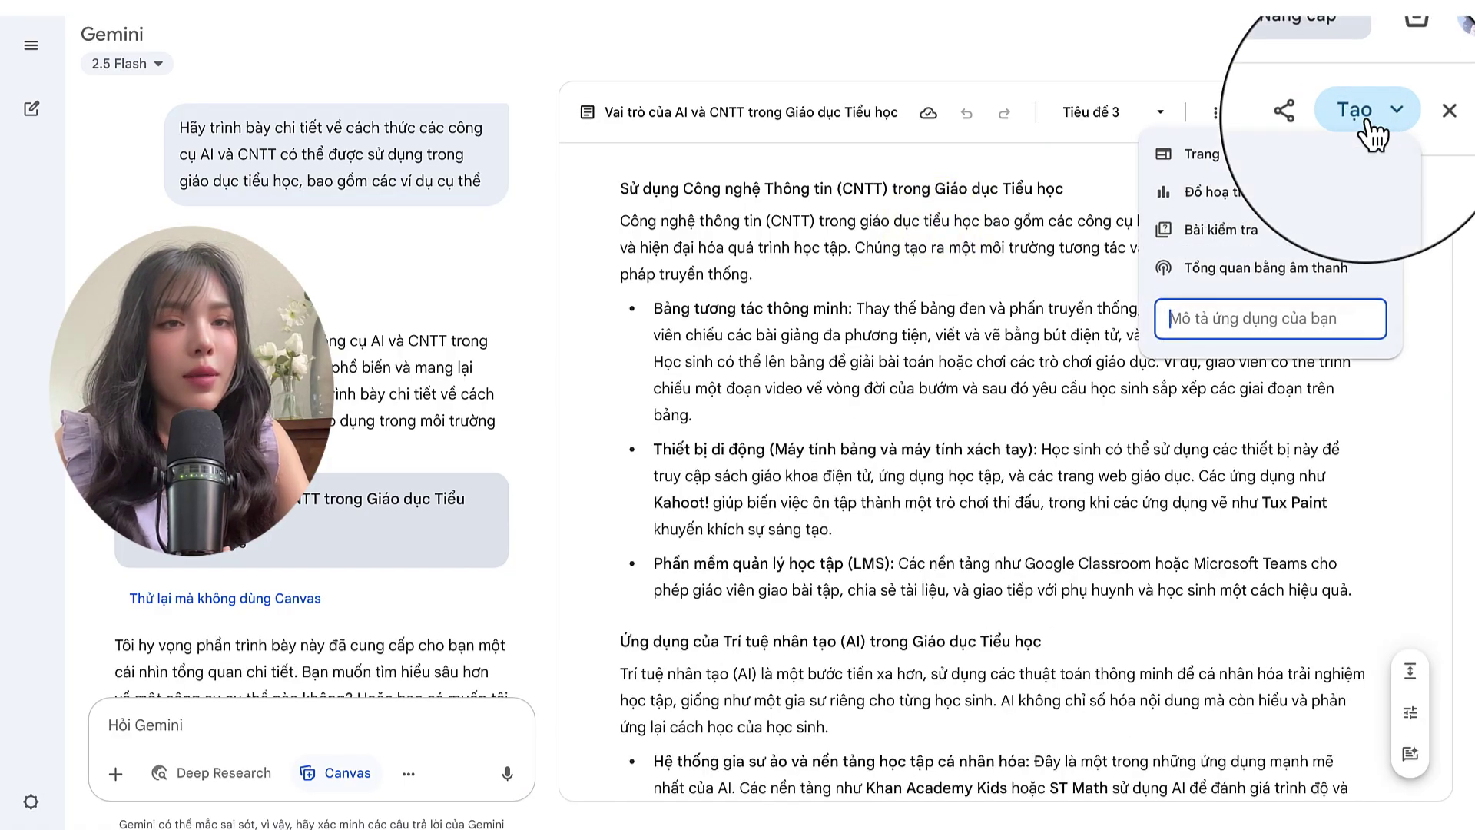
left_click(1212, 192)
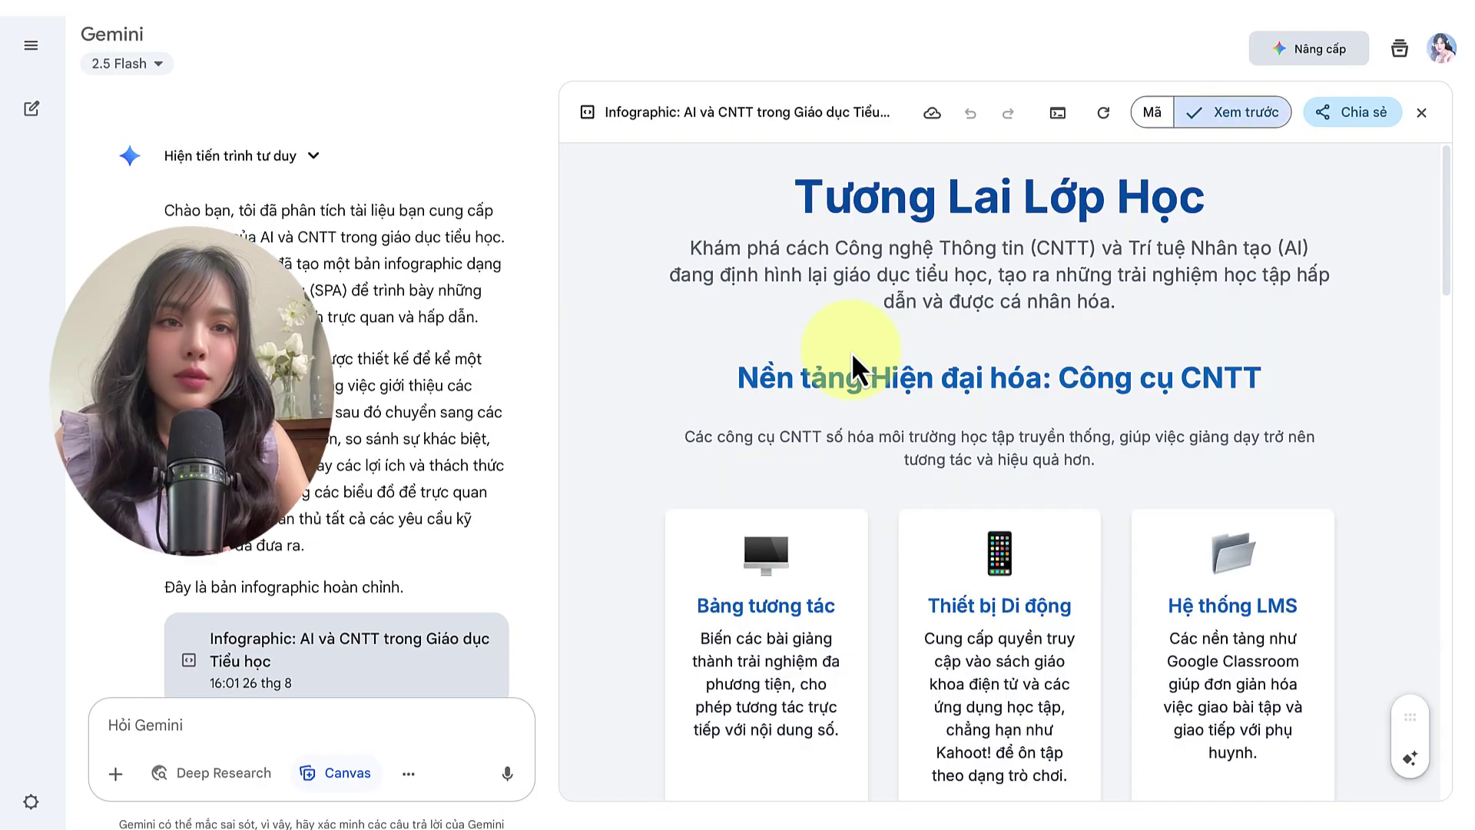
- Scroll through the Tương Lai Lớp Học infographic on IT tools, AI applications, benefits and barriers
scroll(851, 352, "down", 2)
scroll(890, 453, "down", 1)
scroll(890, 453, "down", 3)
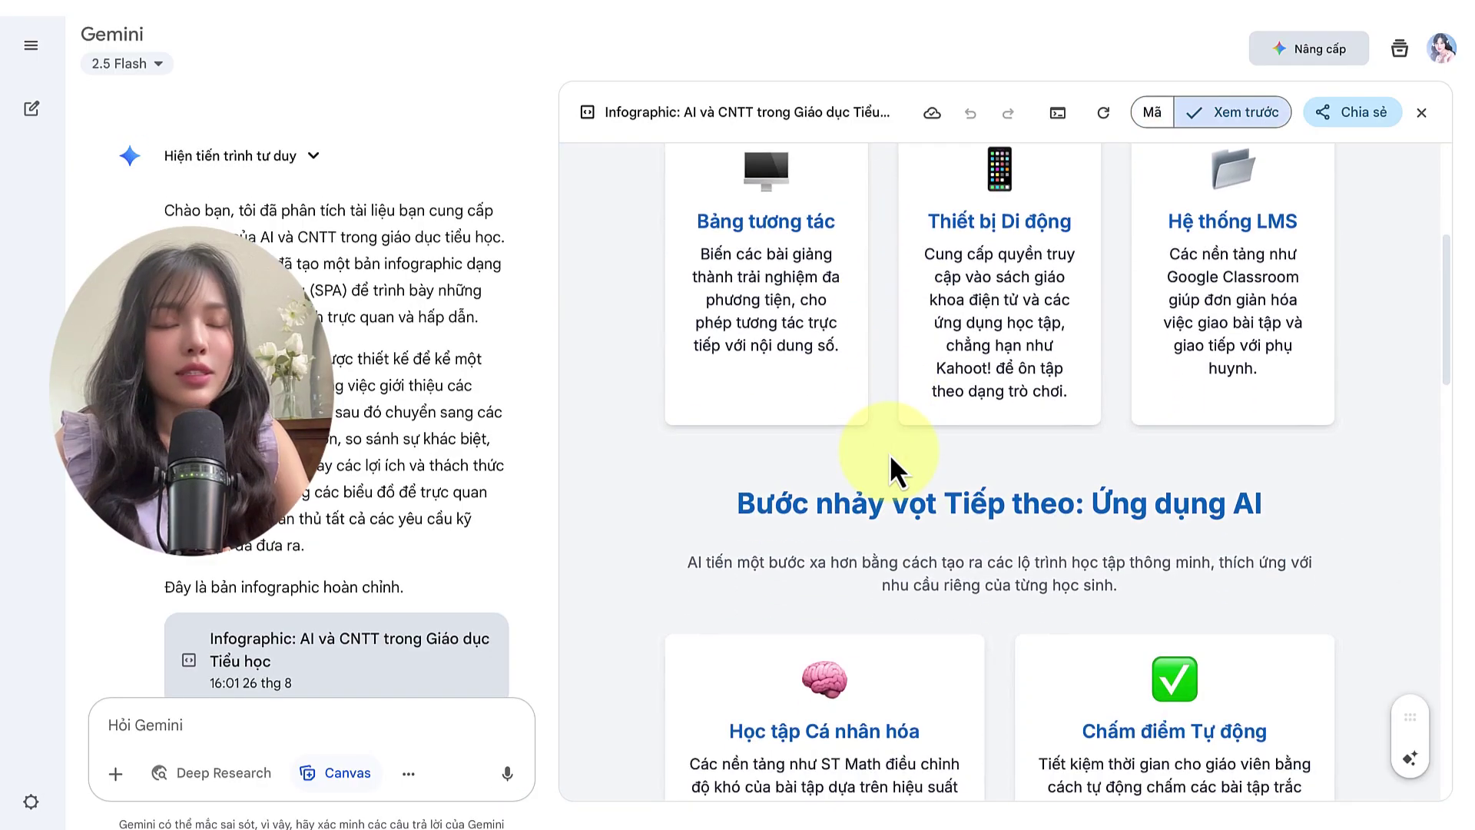
scroll(889, 454, "down", 1)
scroll(889, 453, "down", 2)
scroll(889, 453, "down", 2)
scroll(889, 453, "down", 3)
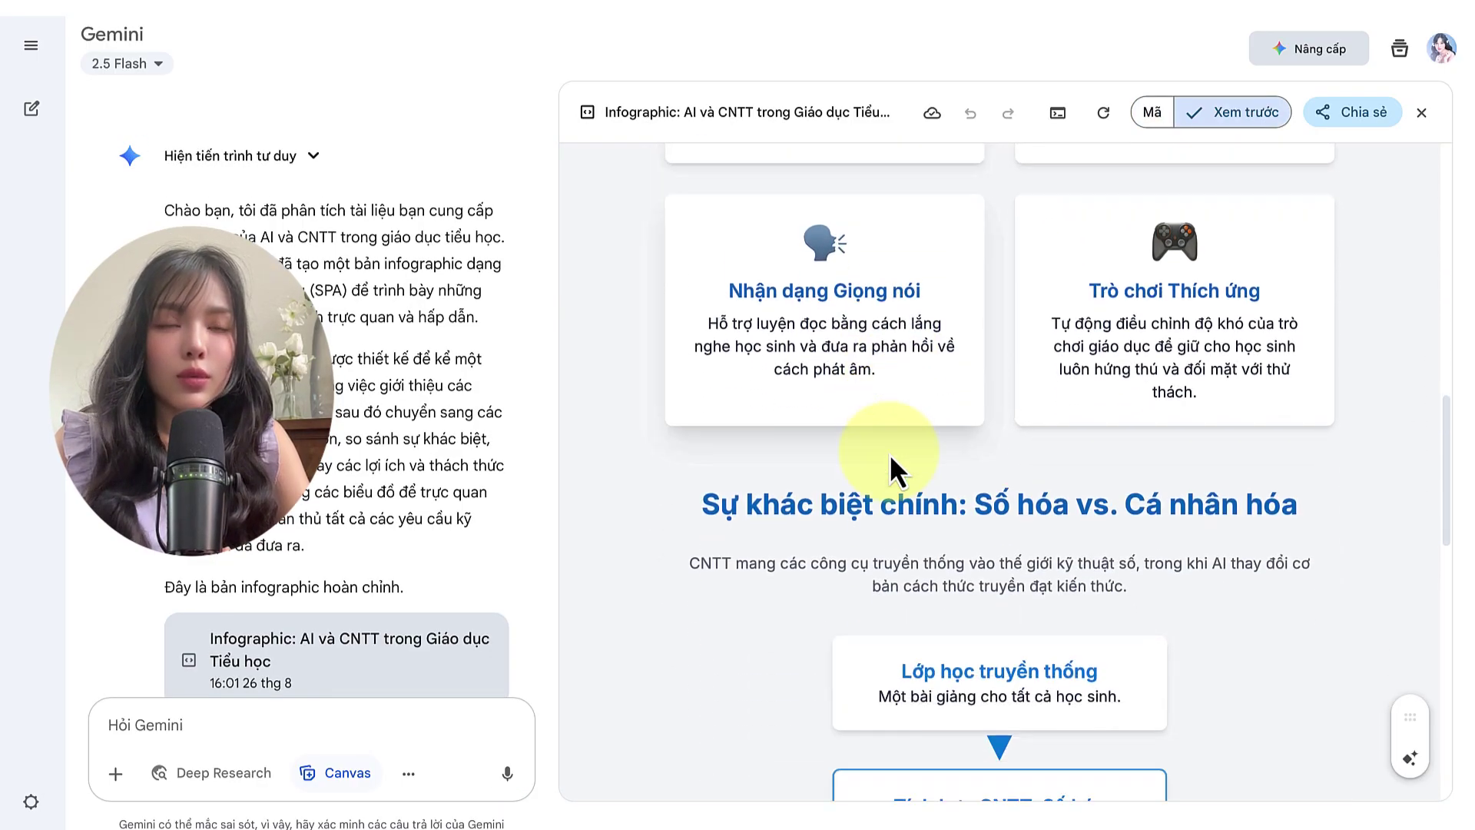
scroll(889, 453, "down", 4)
scroll(890, 453, "down", 2)
scroll(890, 454, "down", 2)
scroll(890, 454, "down", 3)
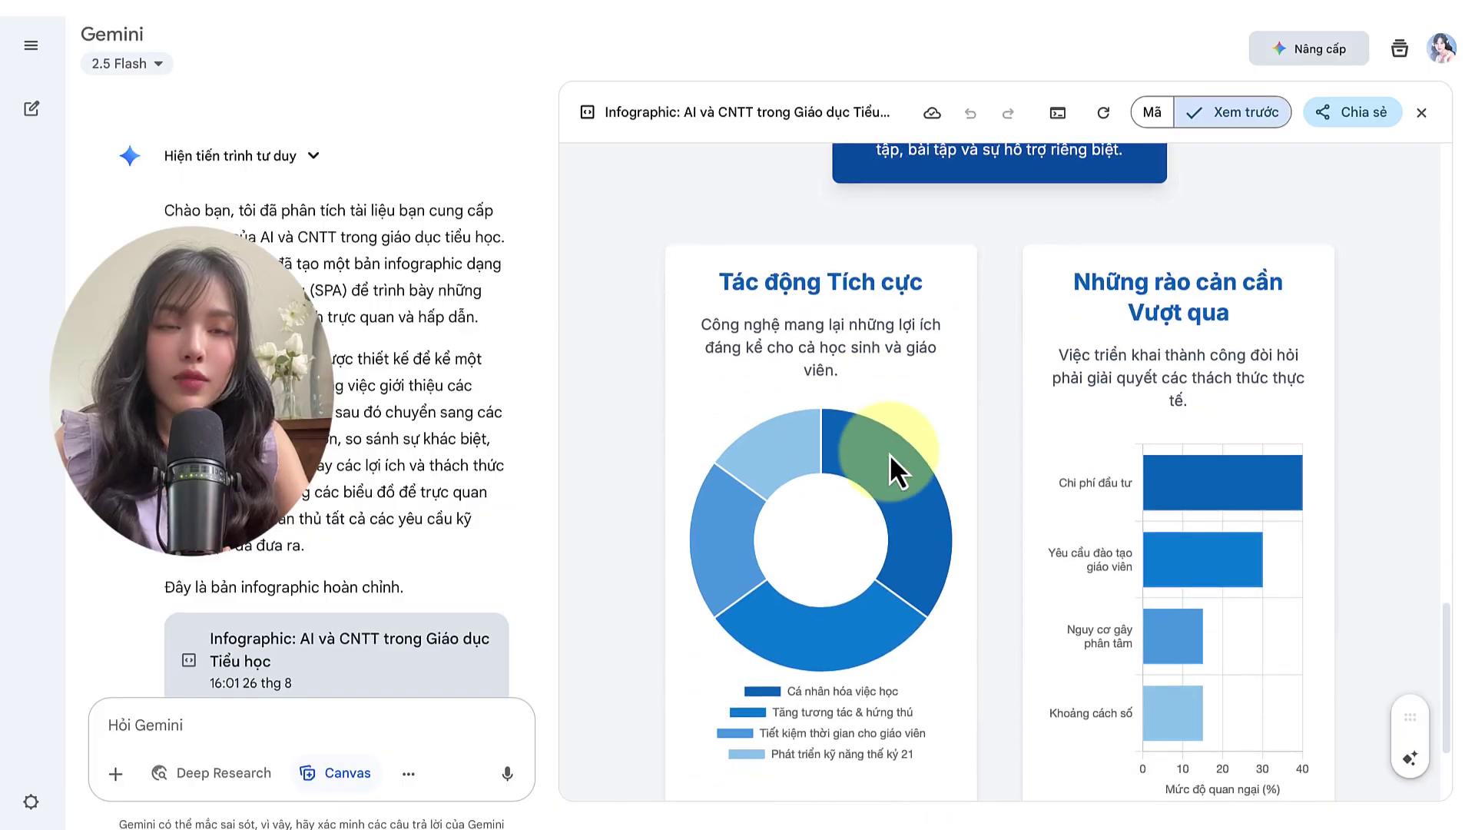
scroll(889, 454, "down", 2)
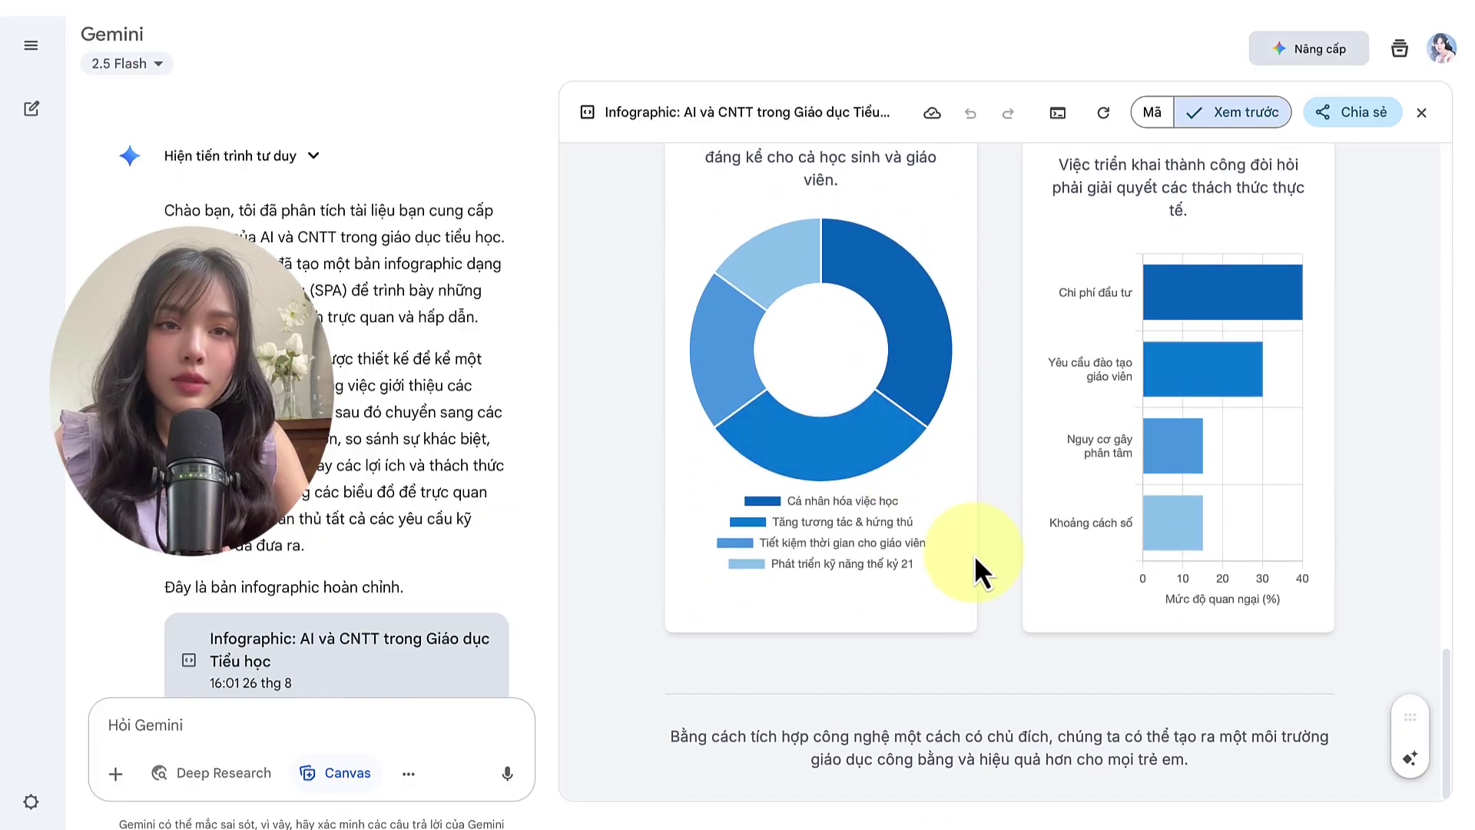
- Create a public share link for the infographic and start a region screenshot
scroll(971, 551, "up", 5)
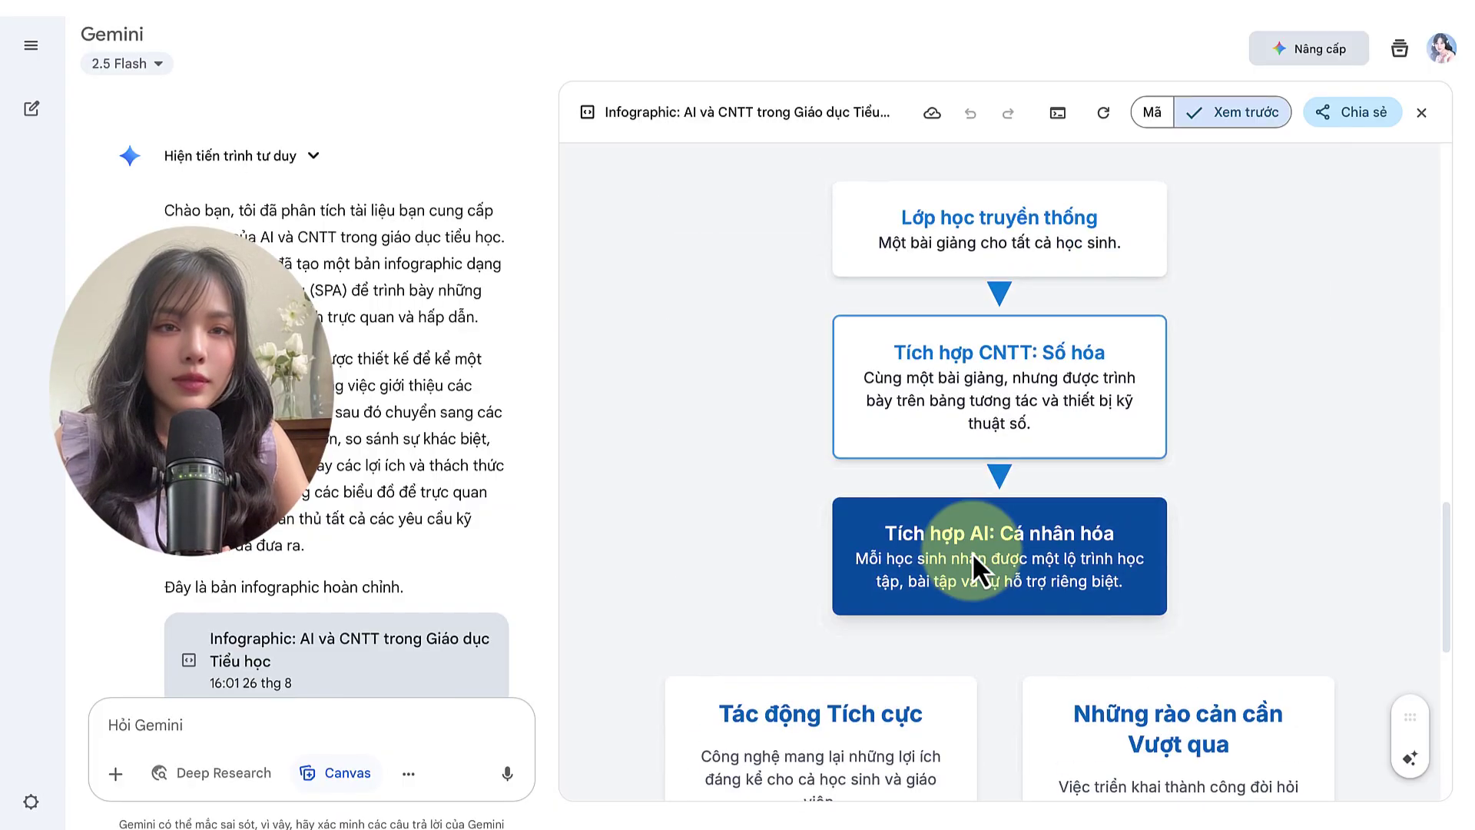
scroll(971, 552, "up", 5)
scroll(971, 552, "up", 2)
scroll(973, 557, "up", 2)
scroll(973, 560, "up", 5)
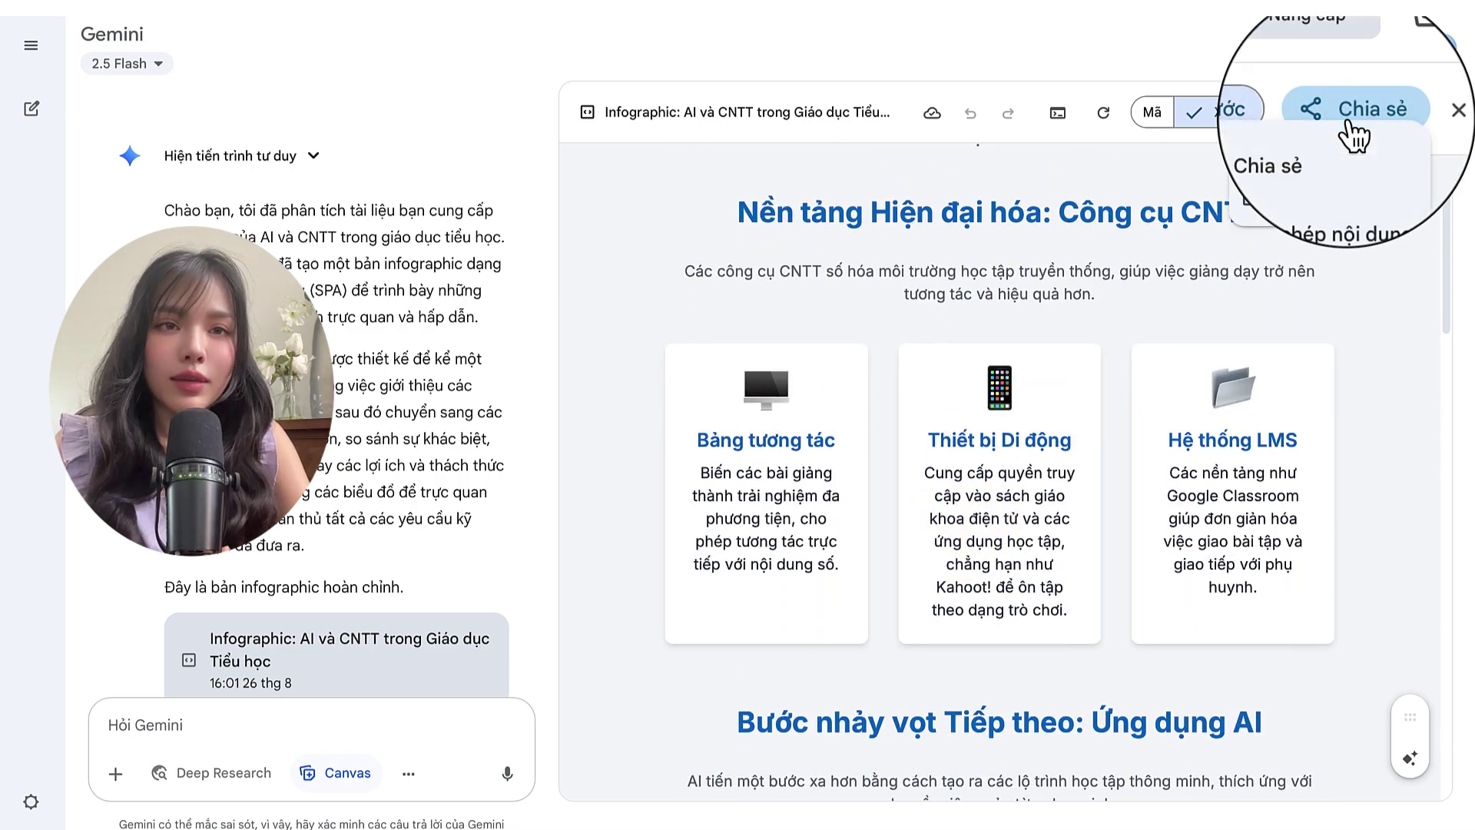
left_click(1296, 163)
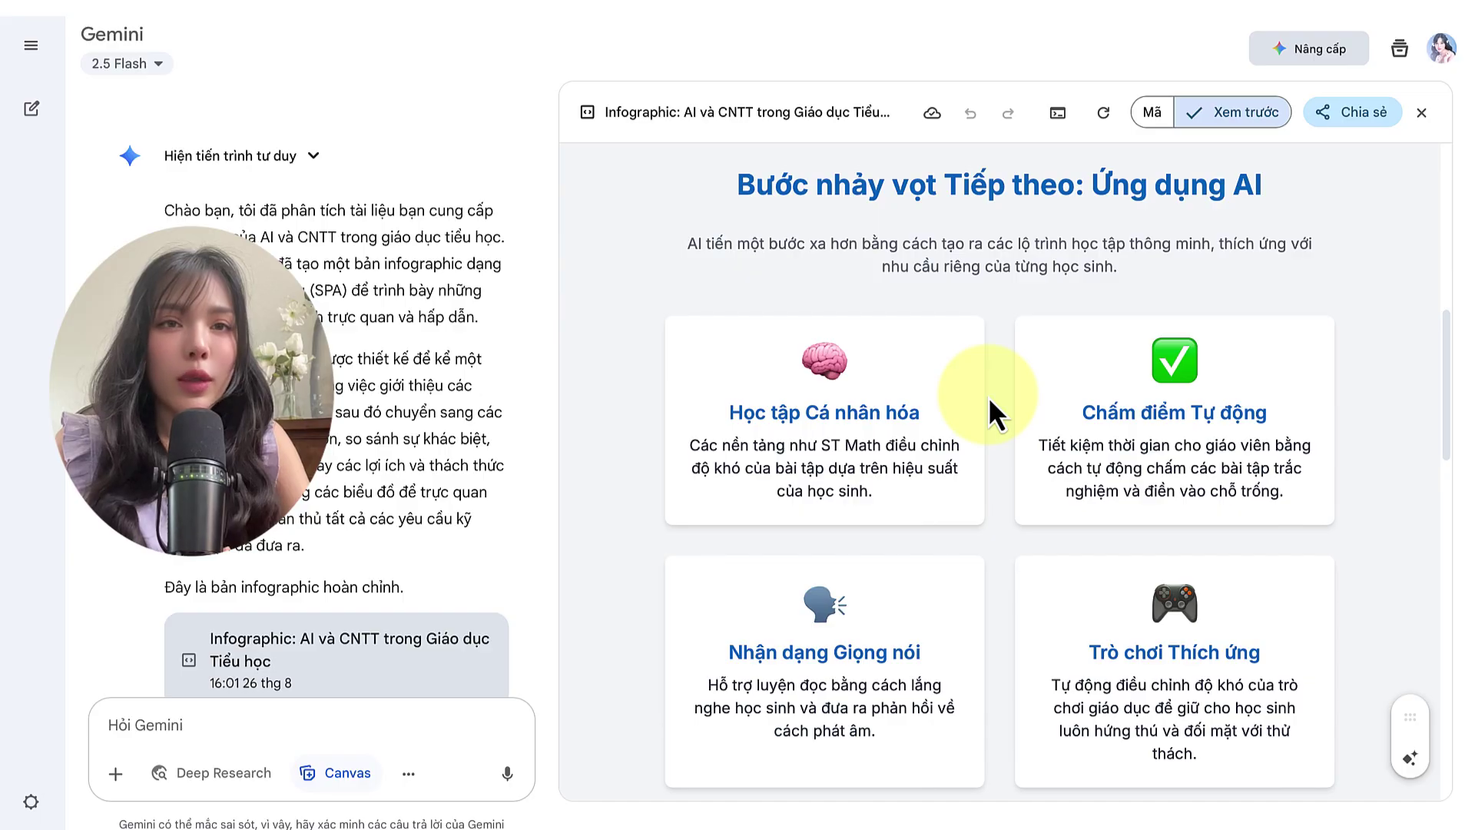
key("super+shift+4")
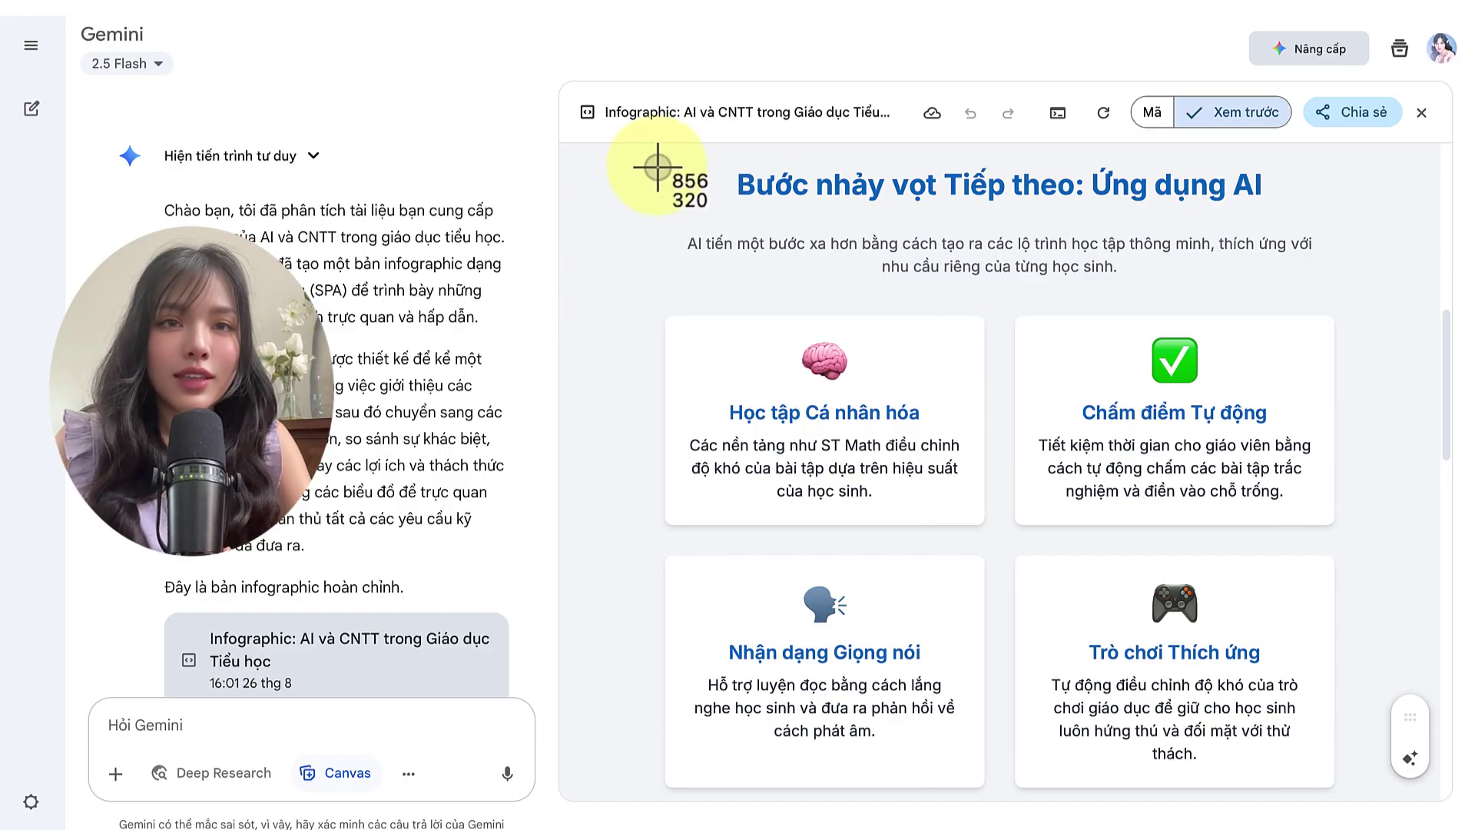
- Screenshot the infographic's AI applications section and place it at the top of slide 13
mouse_move(610, 154)
left_mouse_down()
mouse_move(1371, 703)
mouse_move(1376, 782)
left_mouse_up()
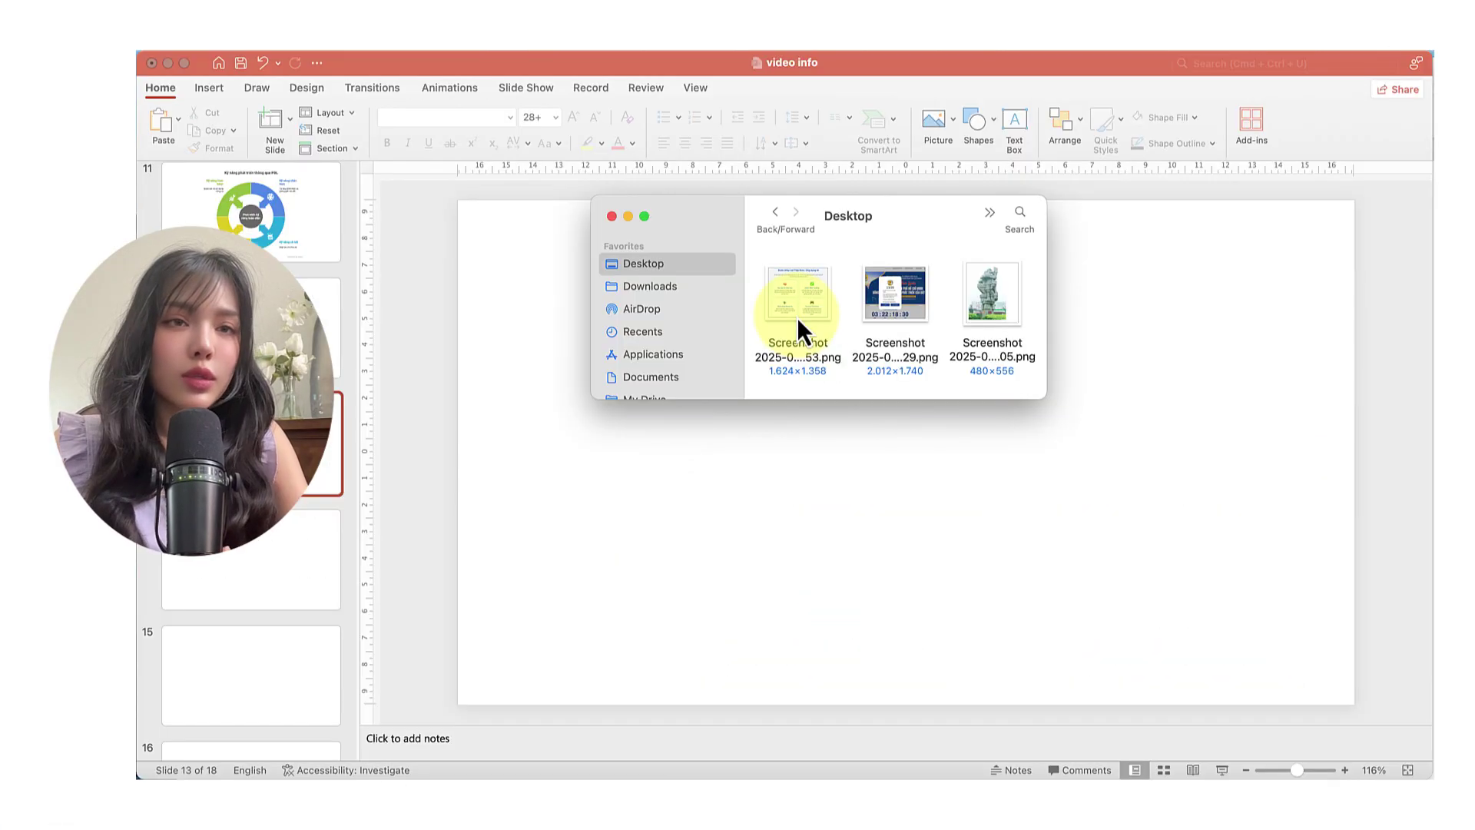
left_click_drag(796, 317, 684, 485)
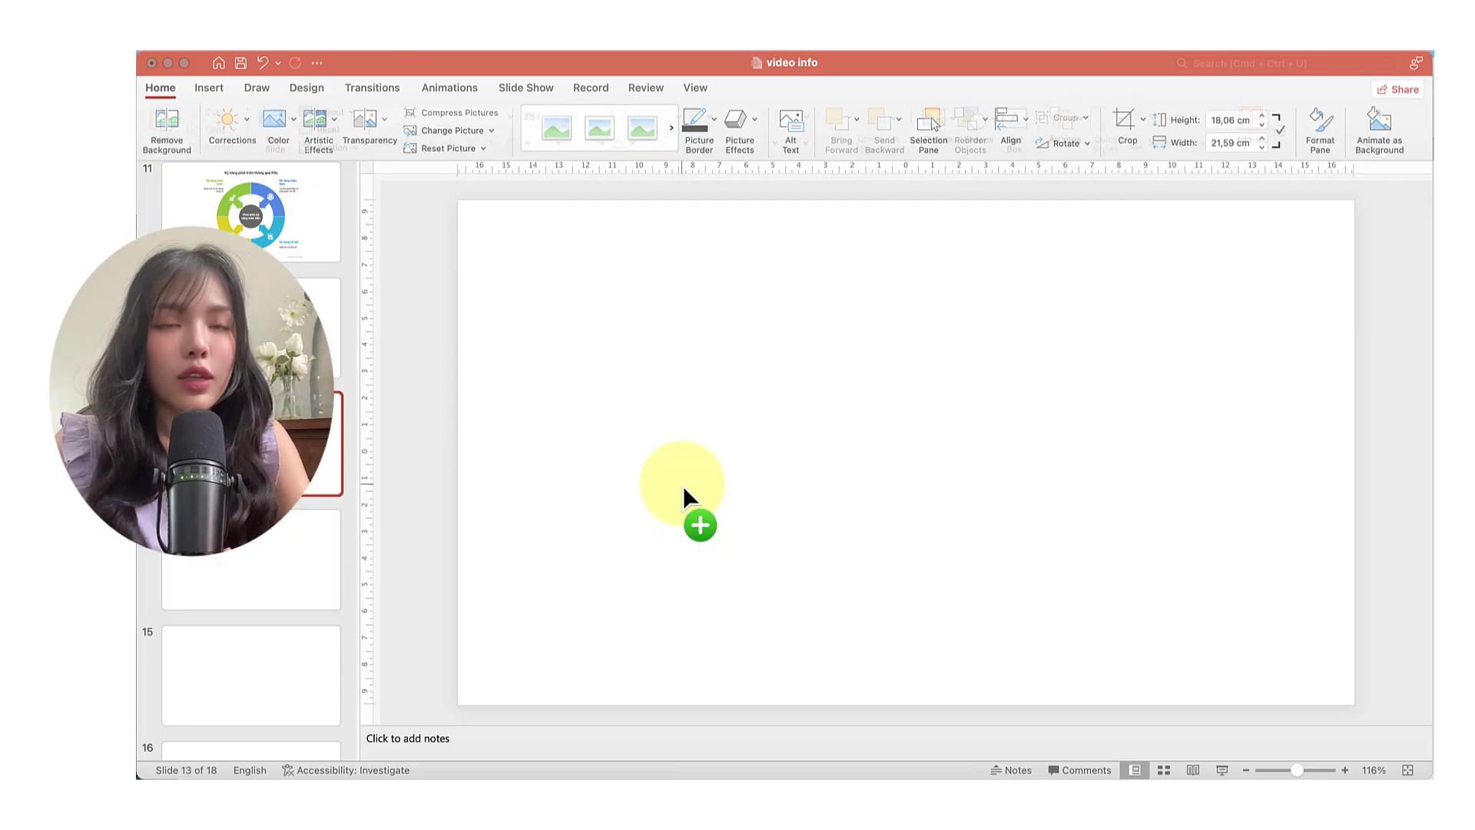
left_click_drag(790, 433, 802, 440)
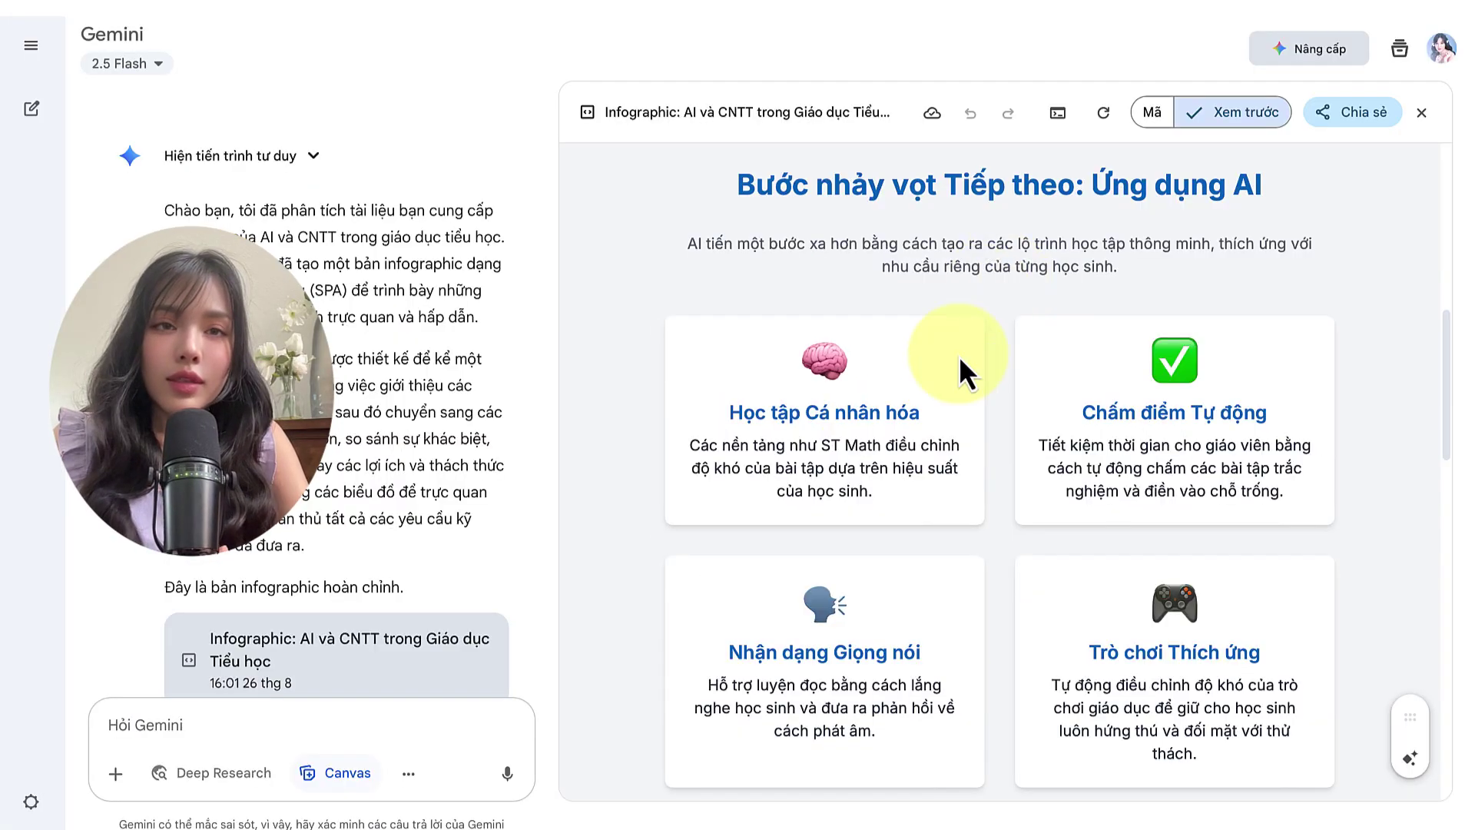
scroll(960, 357, "down", 5)
scroll(960, 358, "down", 5)
scroll(960, 358, "down", 5)
scroll(958, 356, "up", 2)
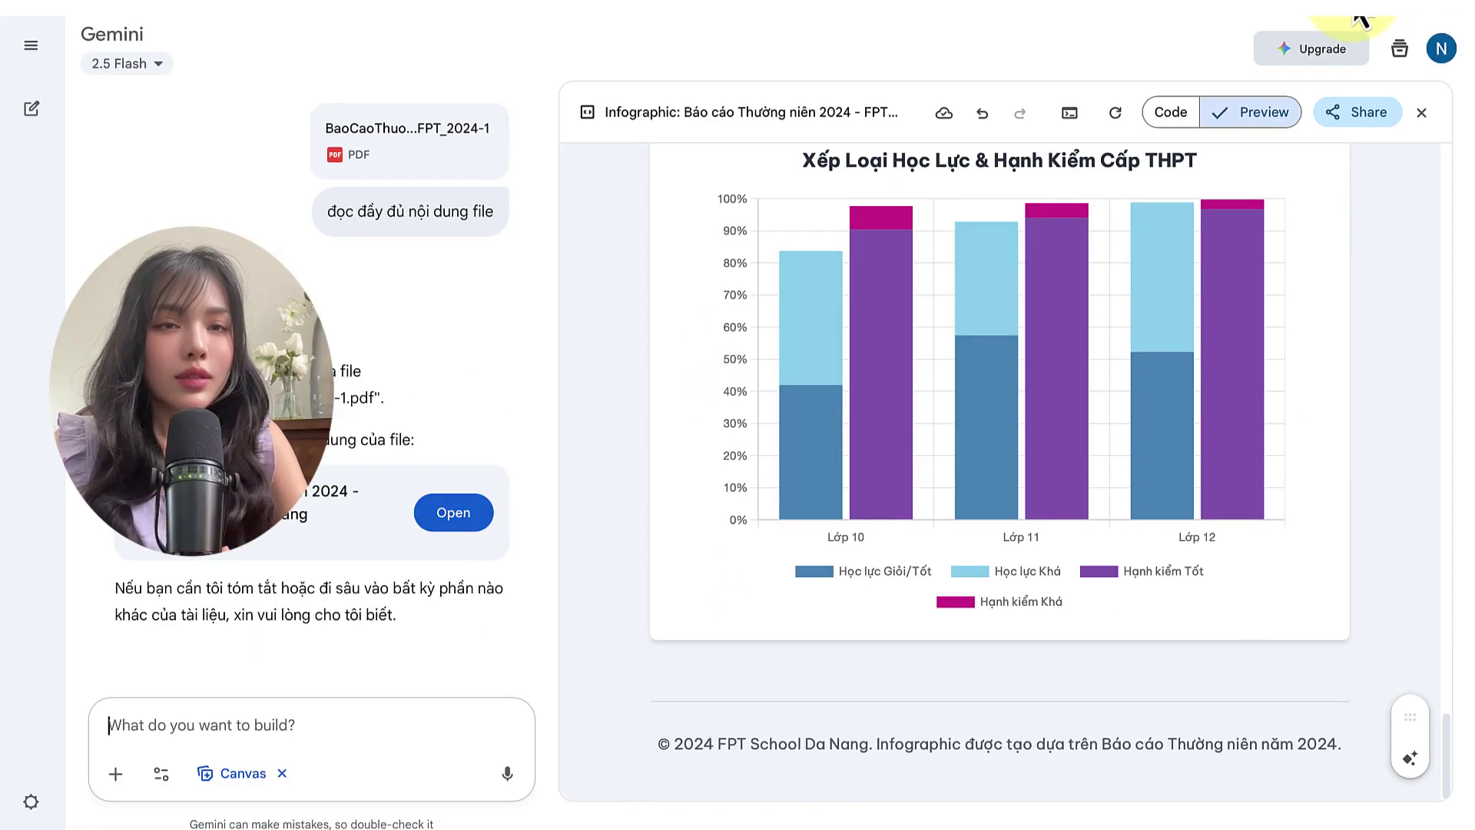
- Scroll back up through the blue-and-purple annual-report infographic in the Canvas preview
scroll(1014, 374, "up", 5)
scroll(1014, 376, "up", 5)
scroll(1014, 376, "up", 5)
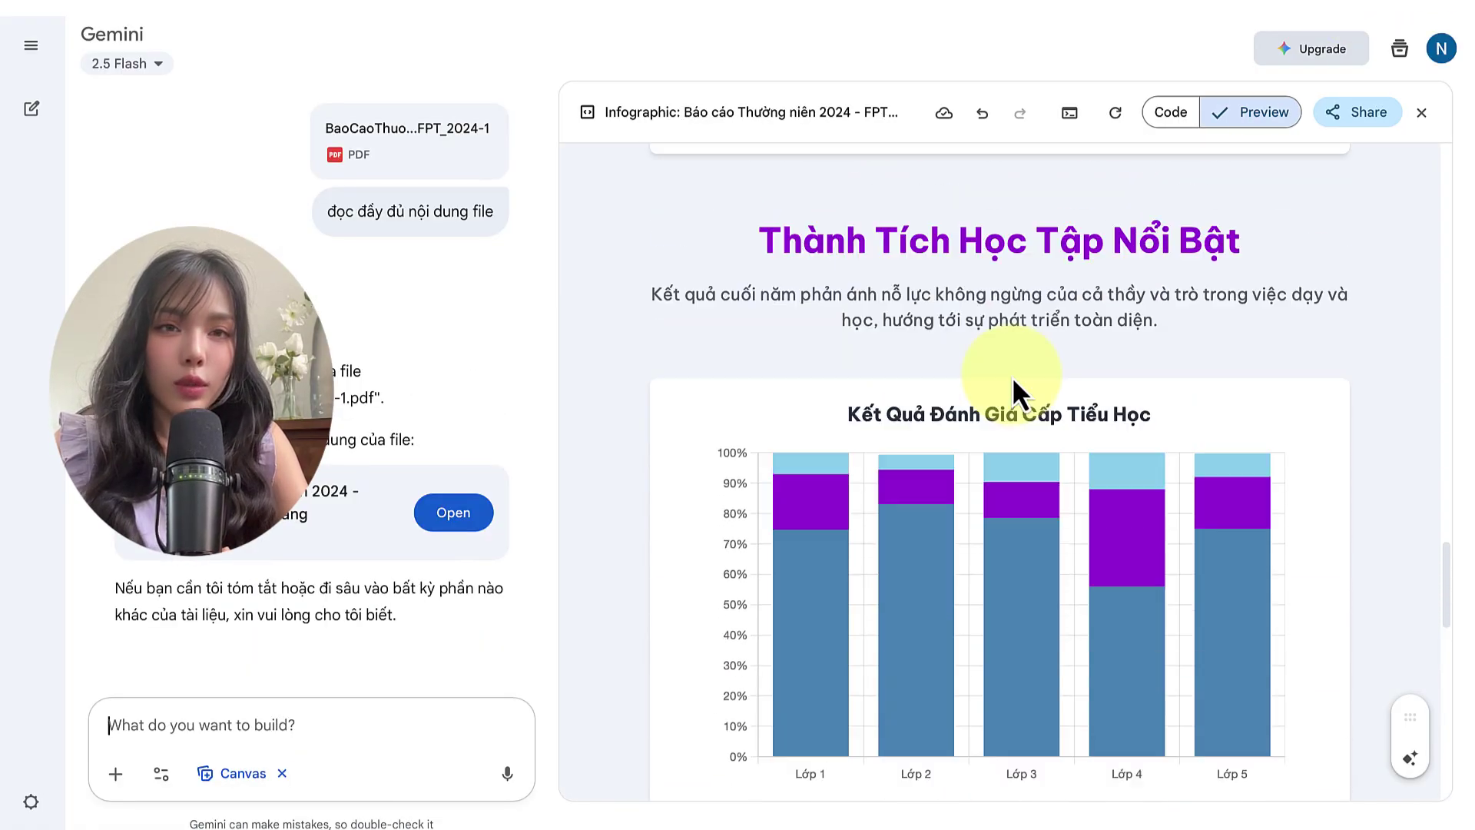
scroll(1014, 376, "up", 5)
scroll(1011, 377, "up", 5)
scroll(1011, 376, "up", 5)
scroll(1011, 376, "up", 5)
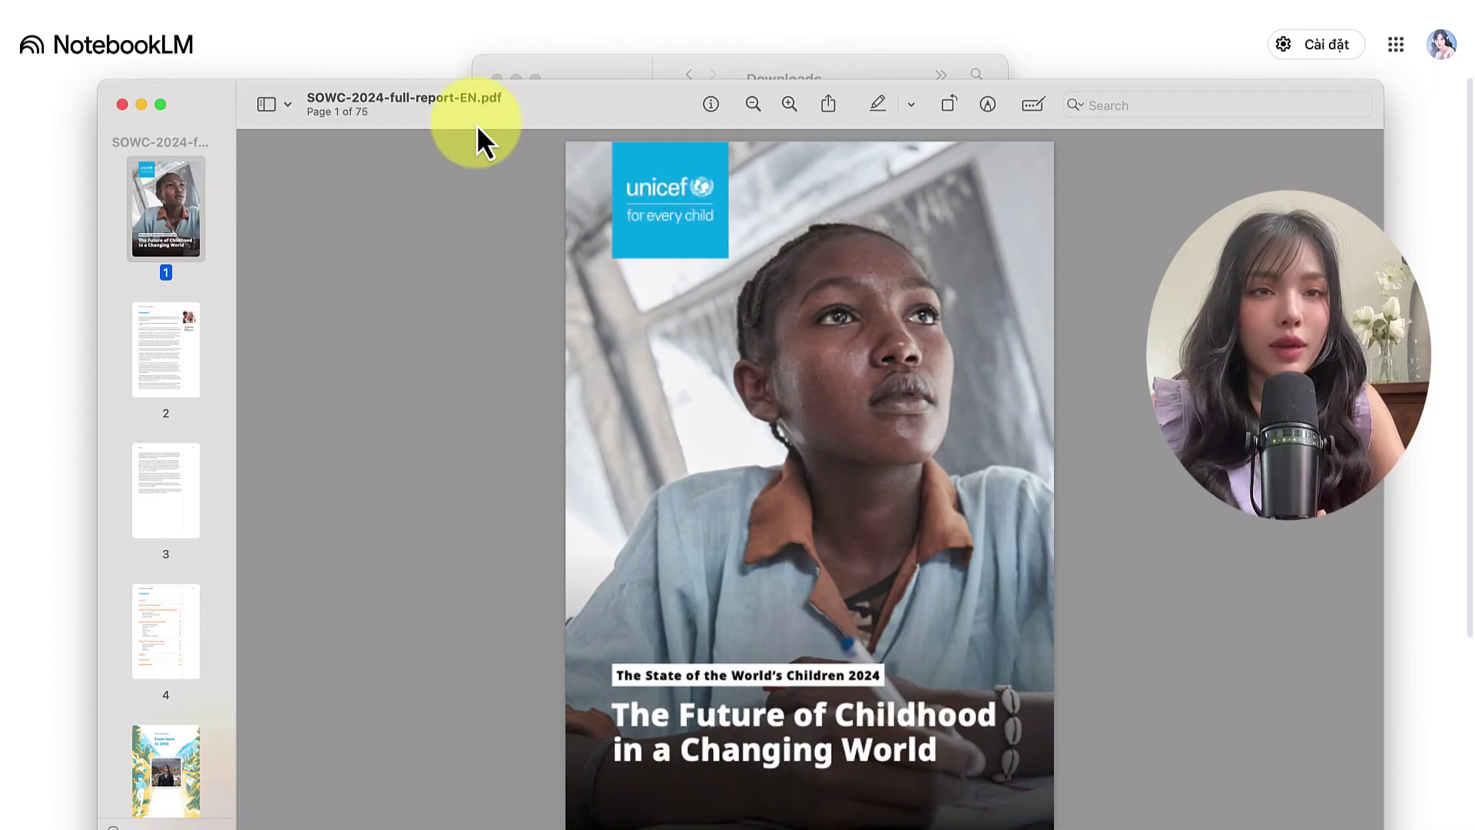
- Create a new empty NotebookLM notebook and begin adding a source
scroll(152, 458, "down", 1)
scroll(153, 458, "down", 3)
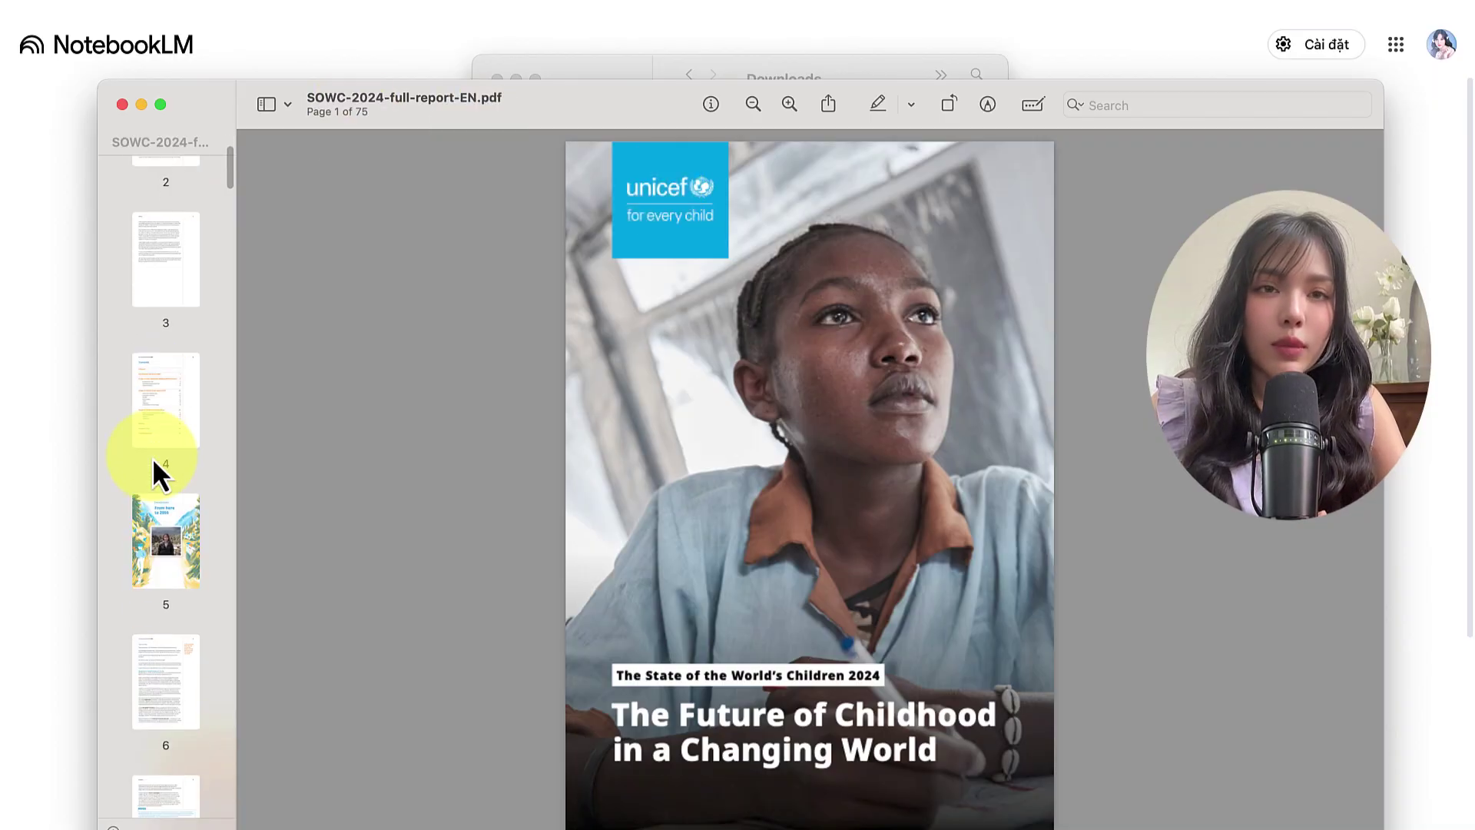
scroll(152, 458, "down", 5)
scroll(152, 458, "down", 5)
scroll(168, 467, "down", 5)
scroll(168, 467, "down", 5)
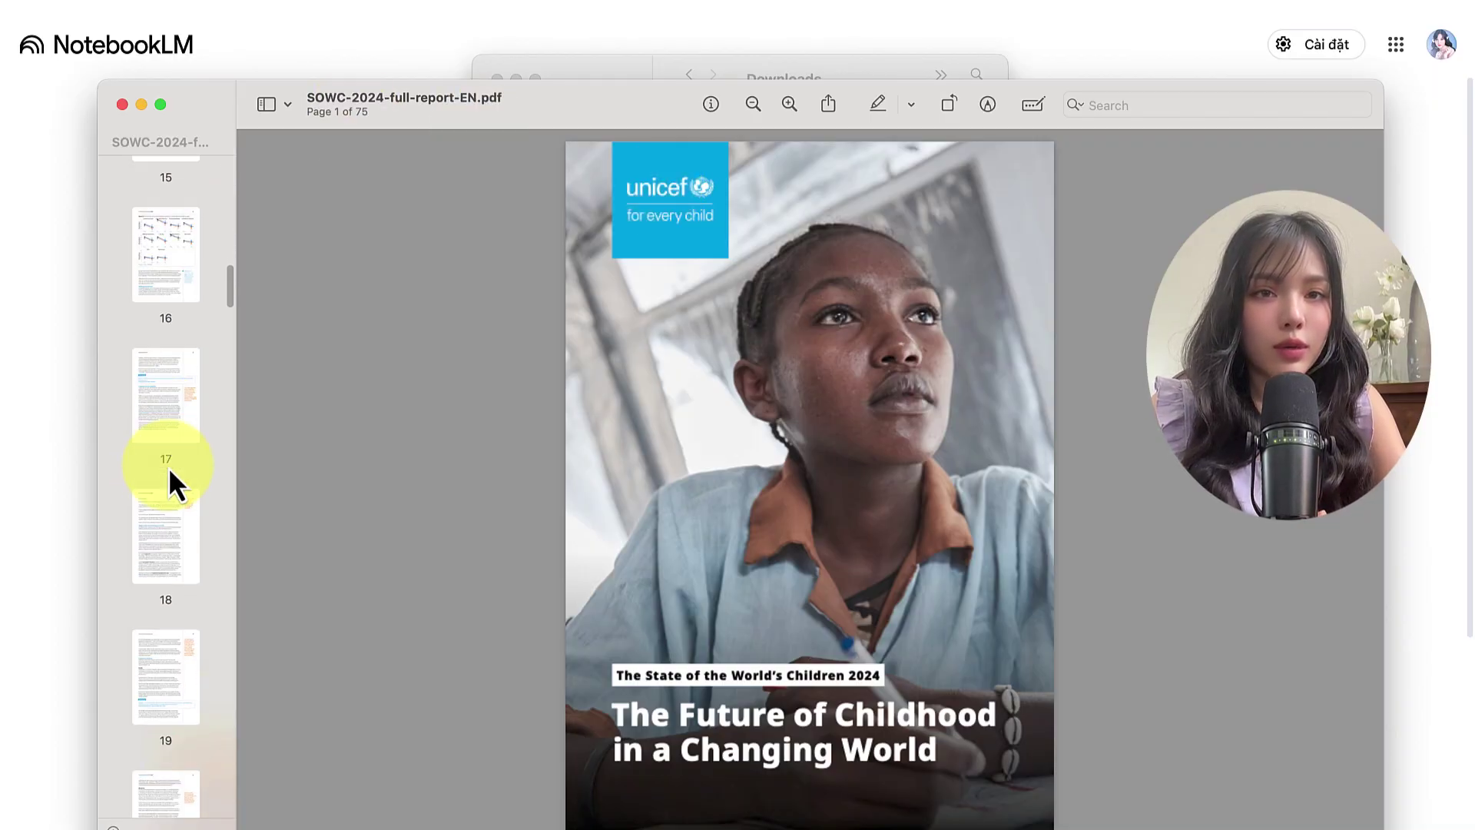
scroll(168, 467, "down", 20)
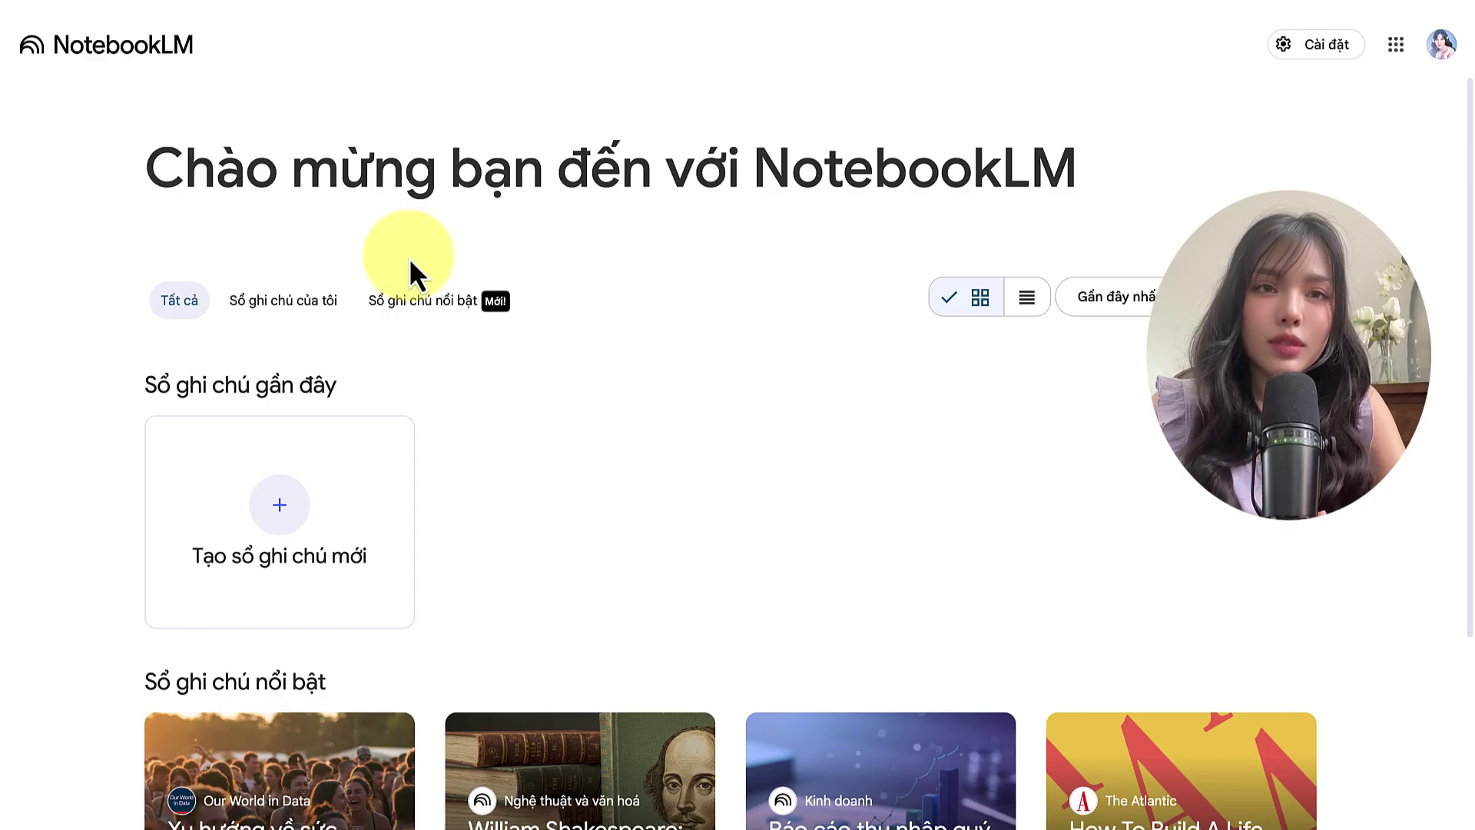
left_click(286, 511)
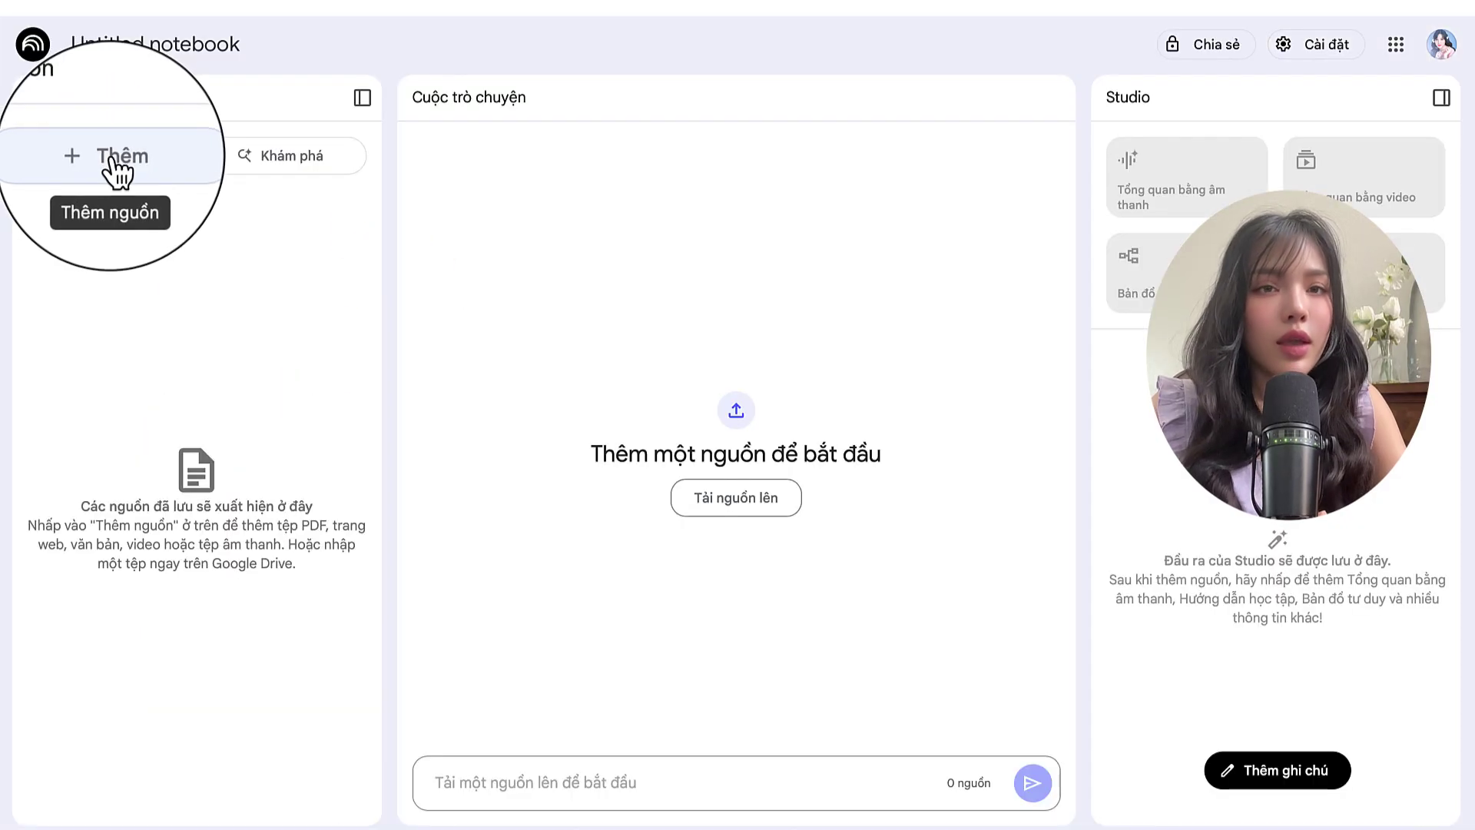
left_click(113, 159)
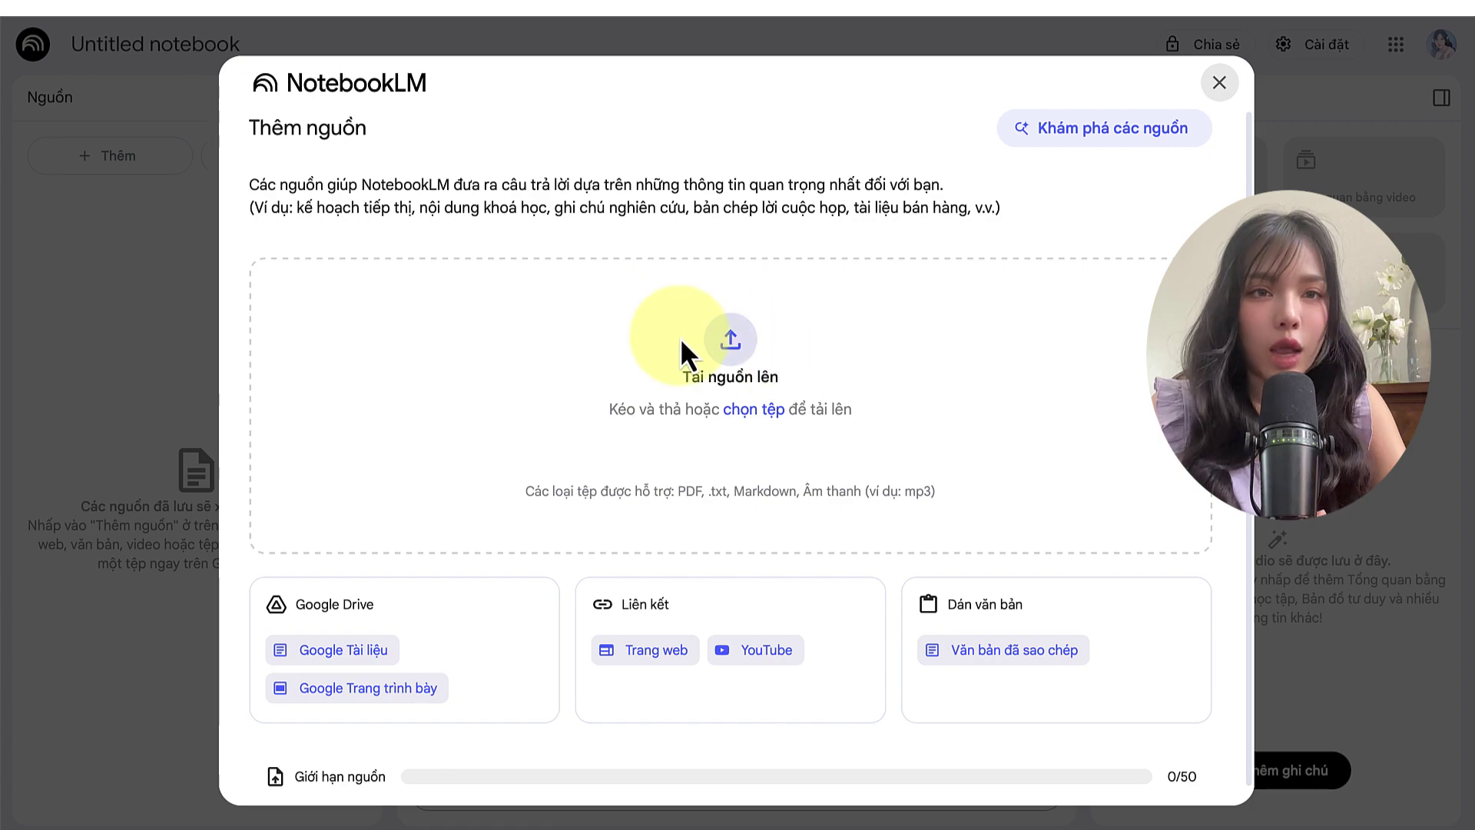
- Upload SOWC-2024-full-report-EN.pdf from Finder as the notebook's source
left_click_drag(754, 247, 676, 416)
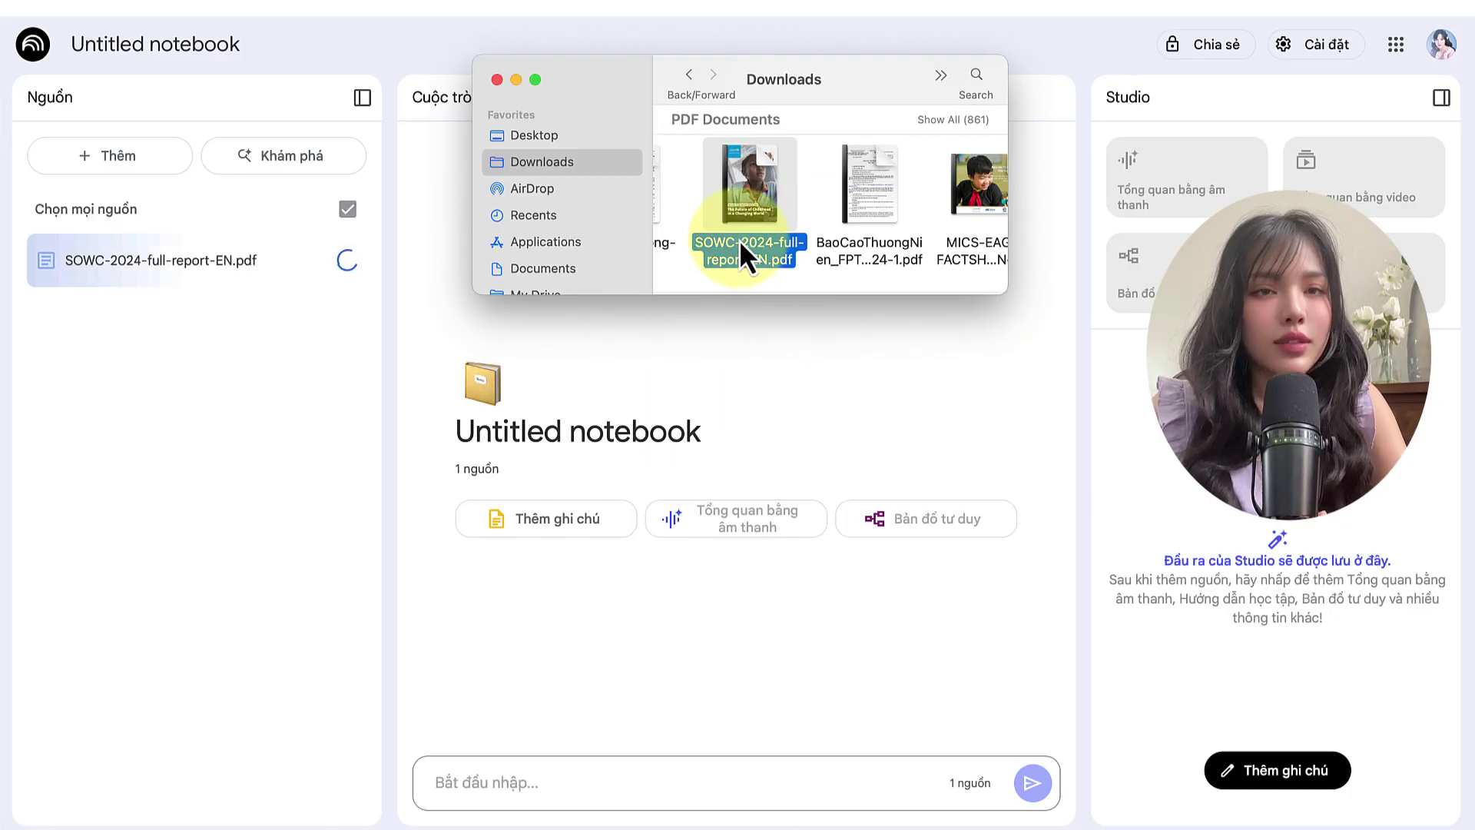
left_click(127, 163)
left_click(132, 175)
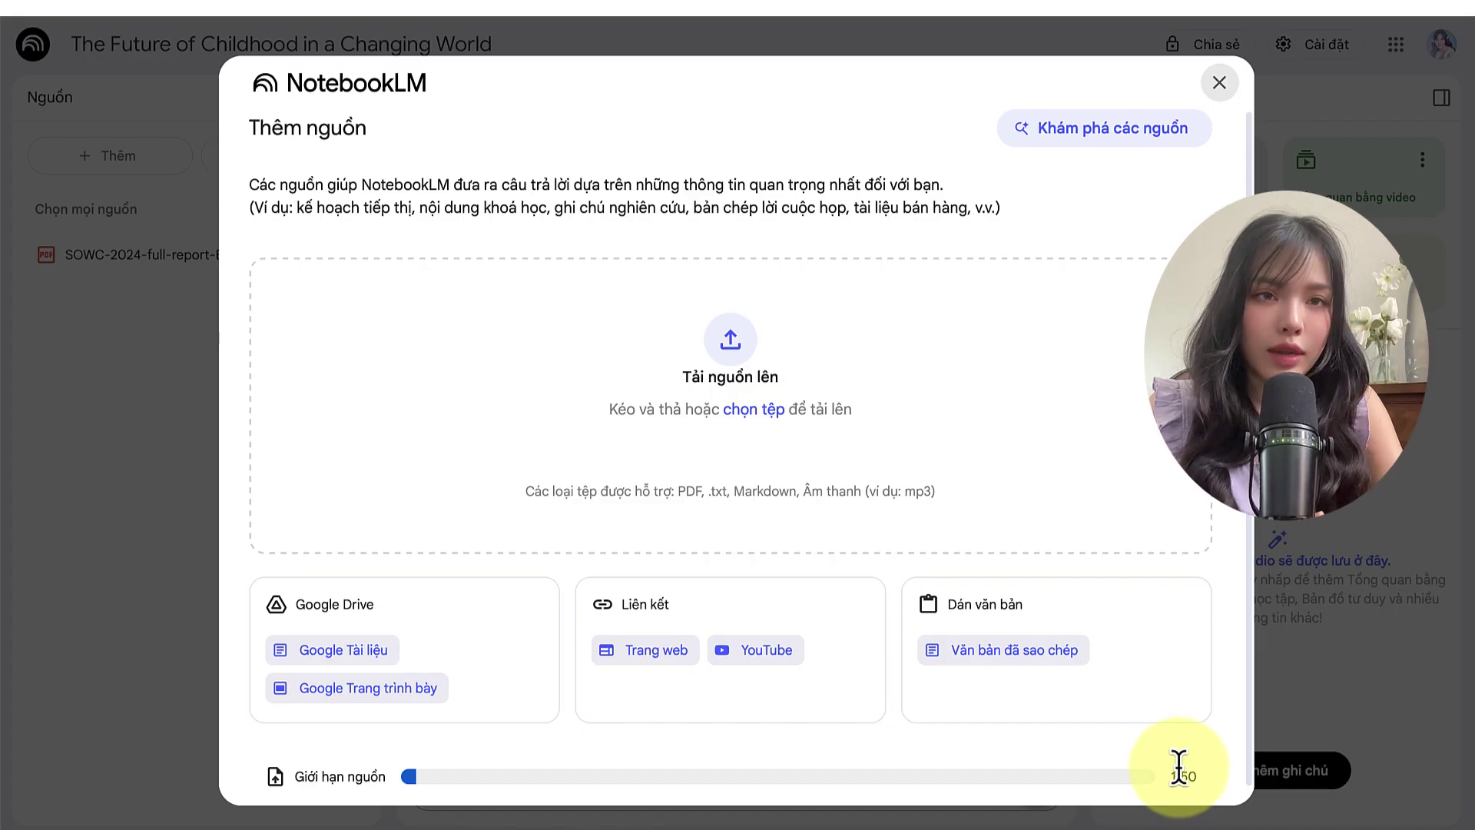
- After checking the output-language setting, generate a Bản đồ tư duy mind map of the UNICEF report
left_click(1219, 82)
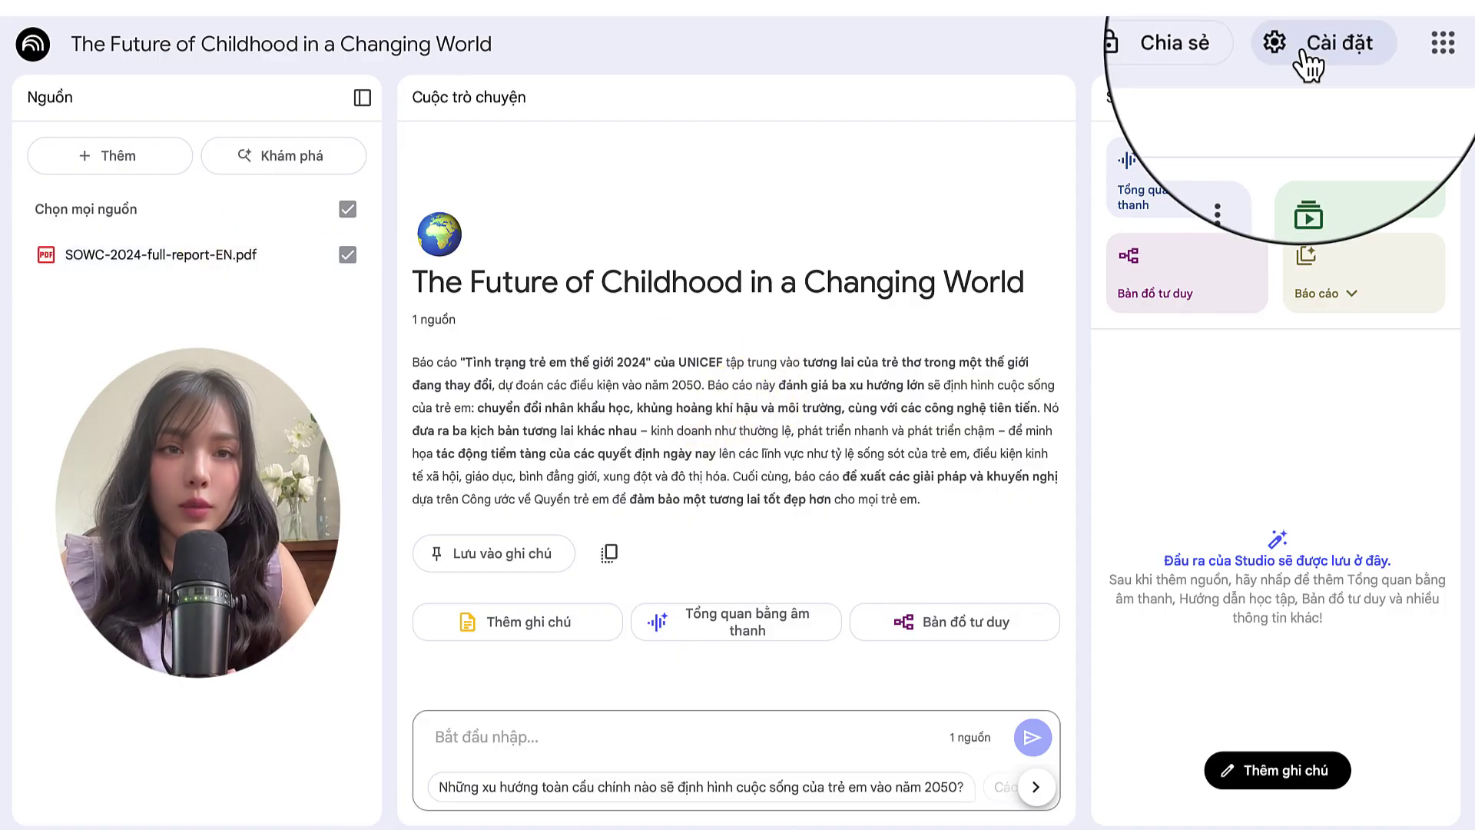
left_click(1306, 61)
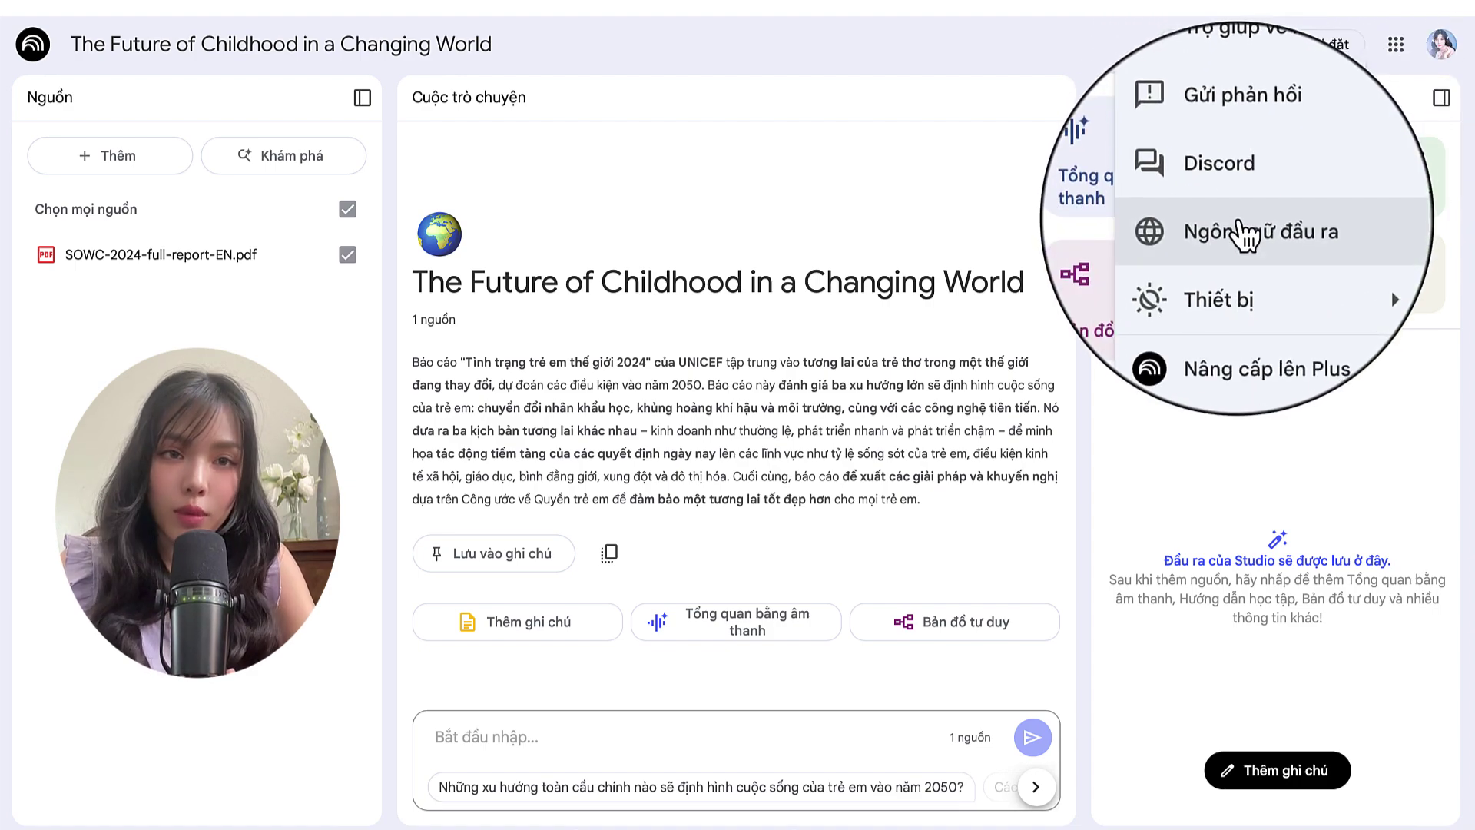
left_click(896, 290)
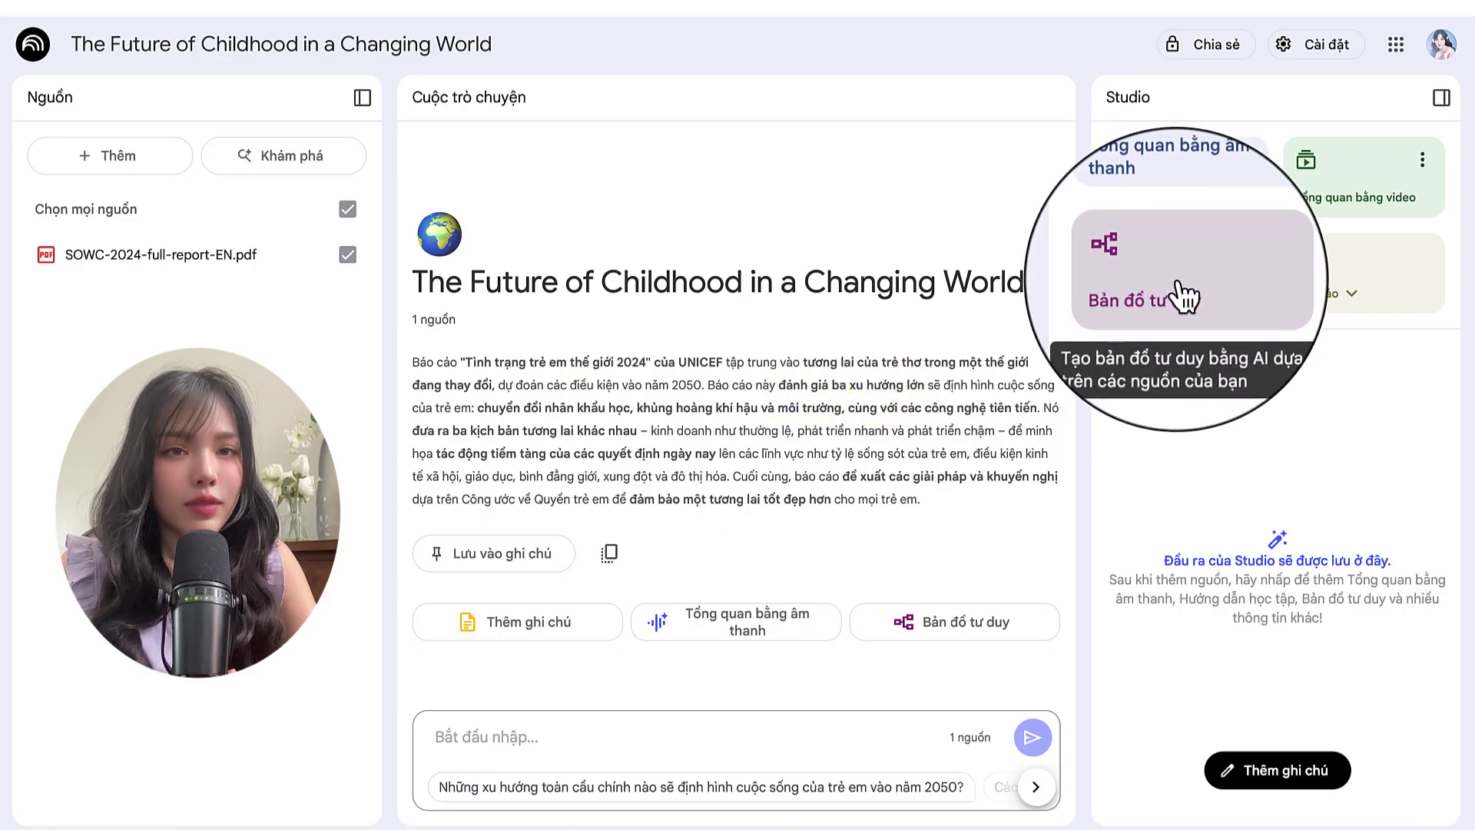
left_click(1182, 293)
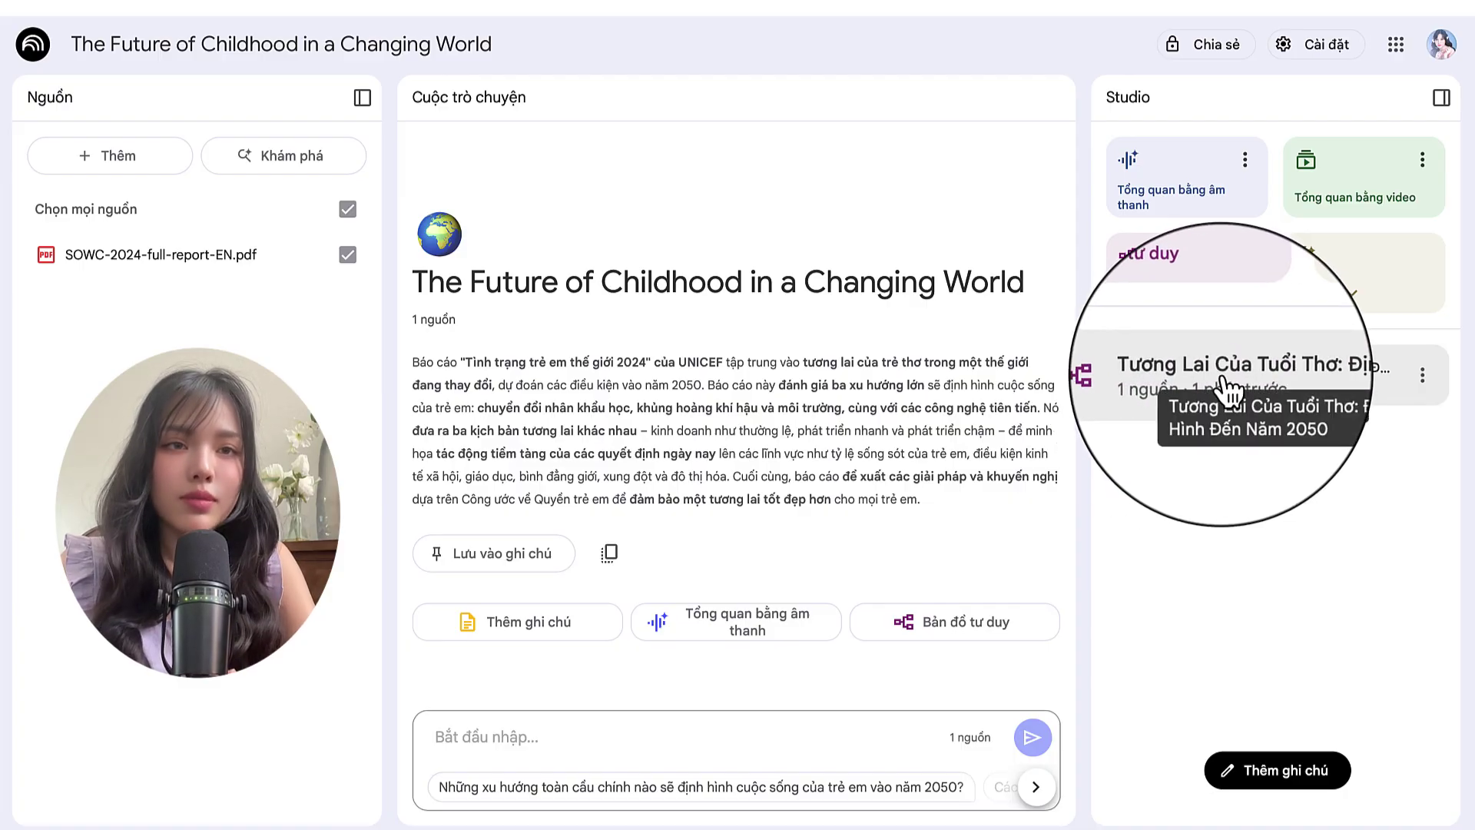
- Open the mind map full screen and expand Chương 2, Các Kịch Bản Phát Triển and Tổng Quan Kịch Bản
left_click(1227, 384)
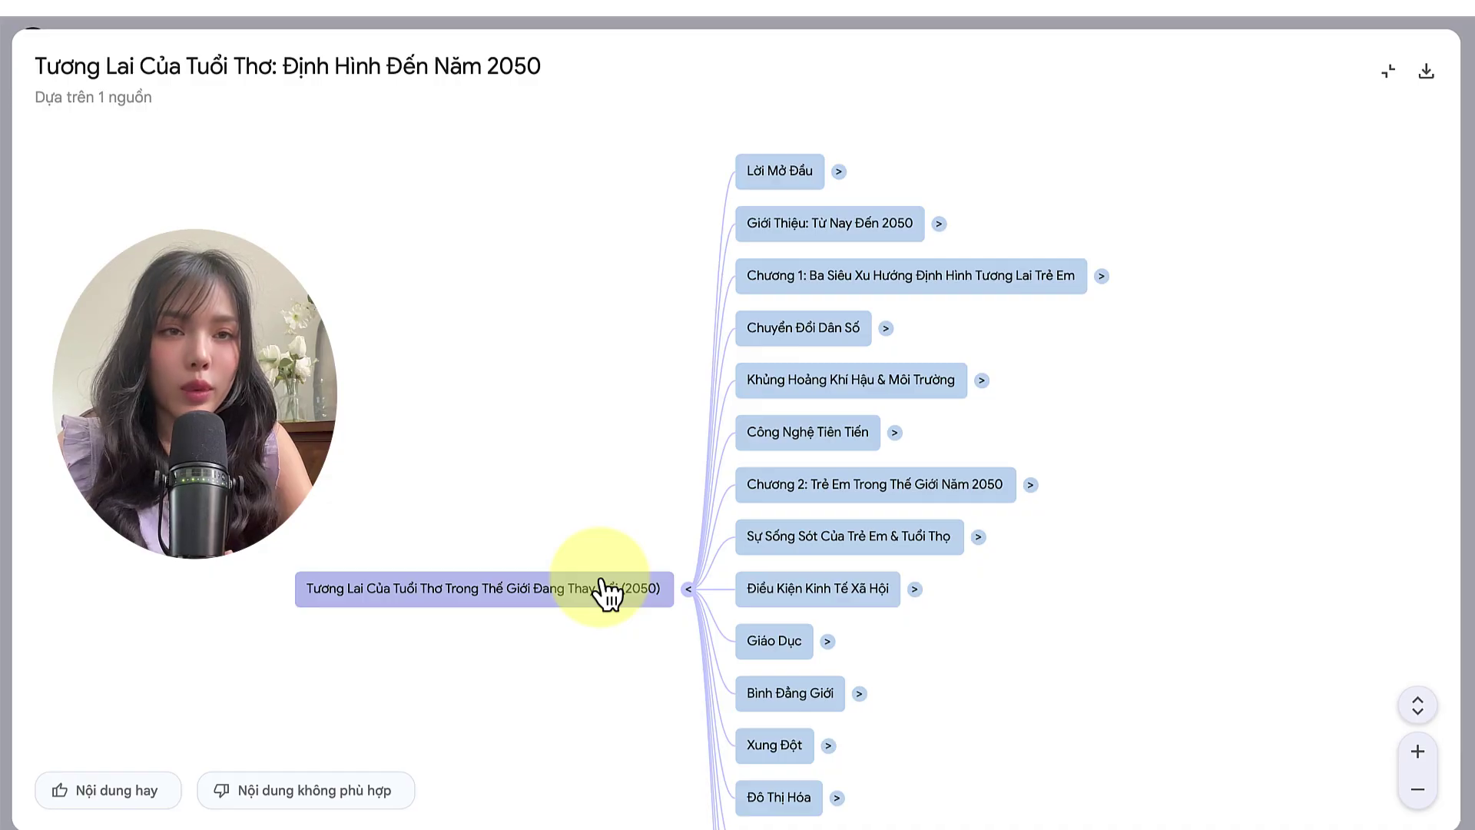
left_click(1030, 484)
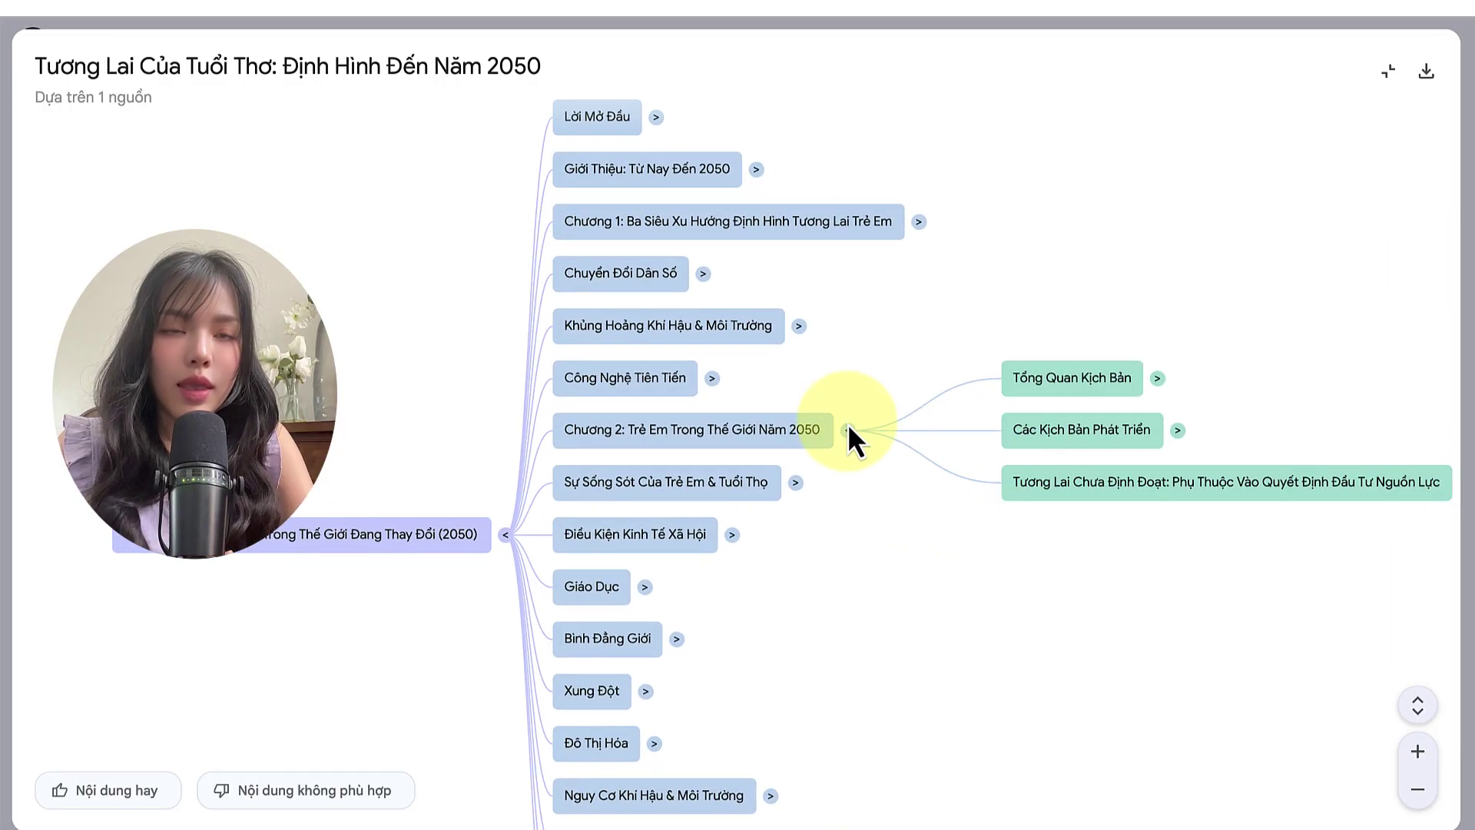
left_click(1169, 437)
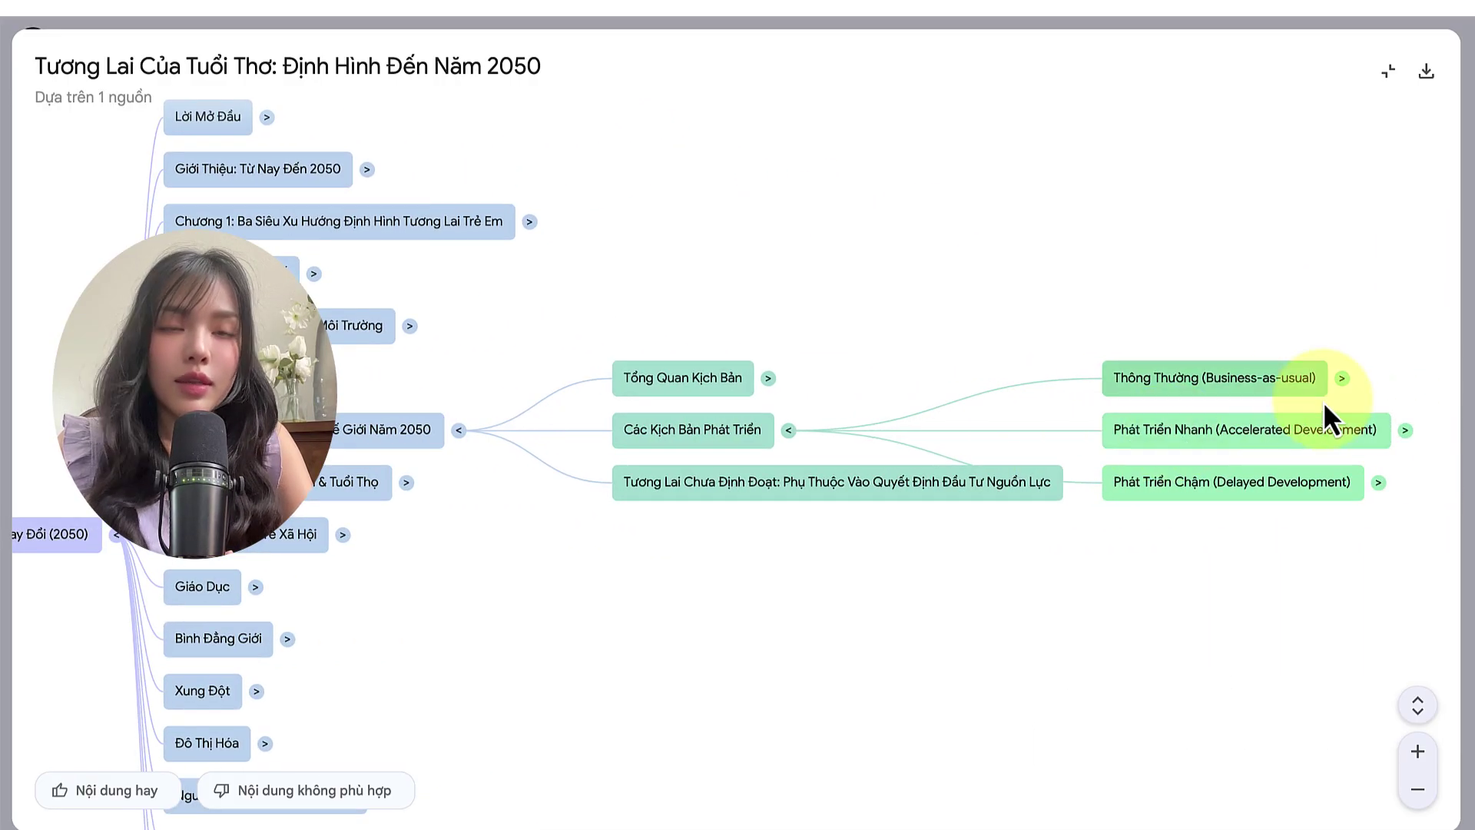
left_click(768, 378)
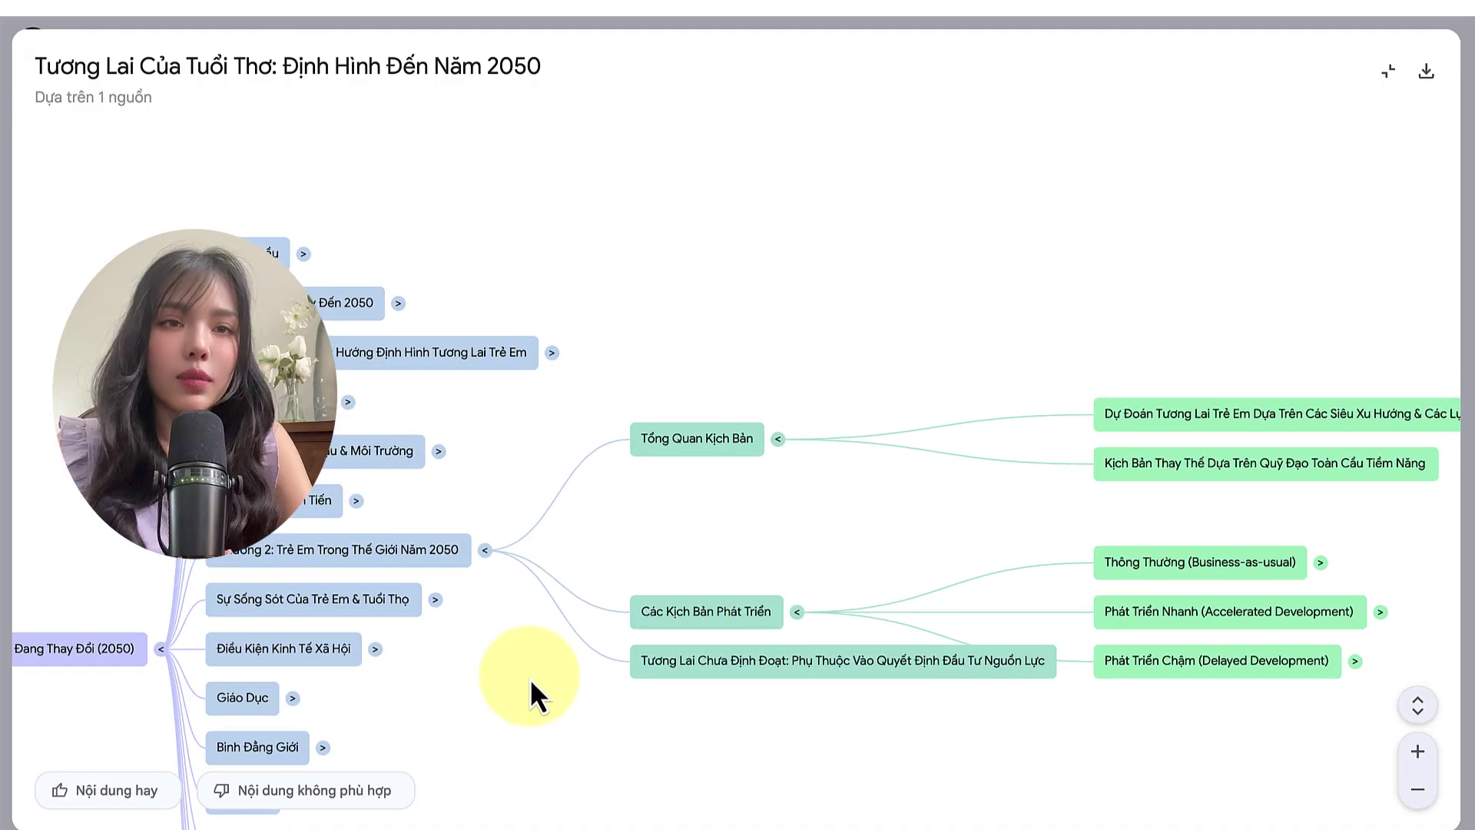
- Expand the Bình Đẳng Giới branch with its GII and SDGs subtopics
left_click_drag(530, 679, 536, 485)
left_click(329, 556)
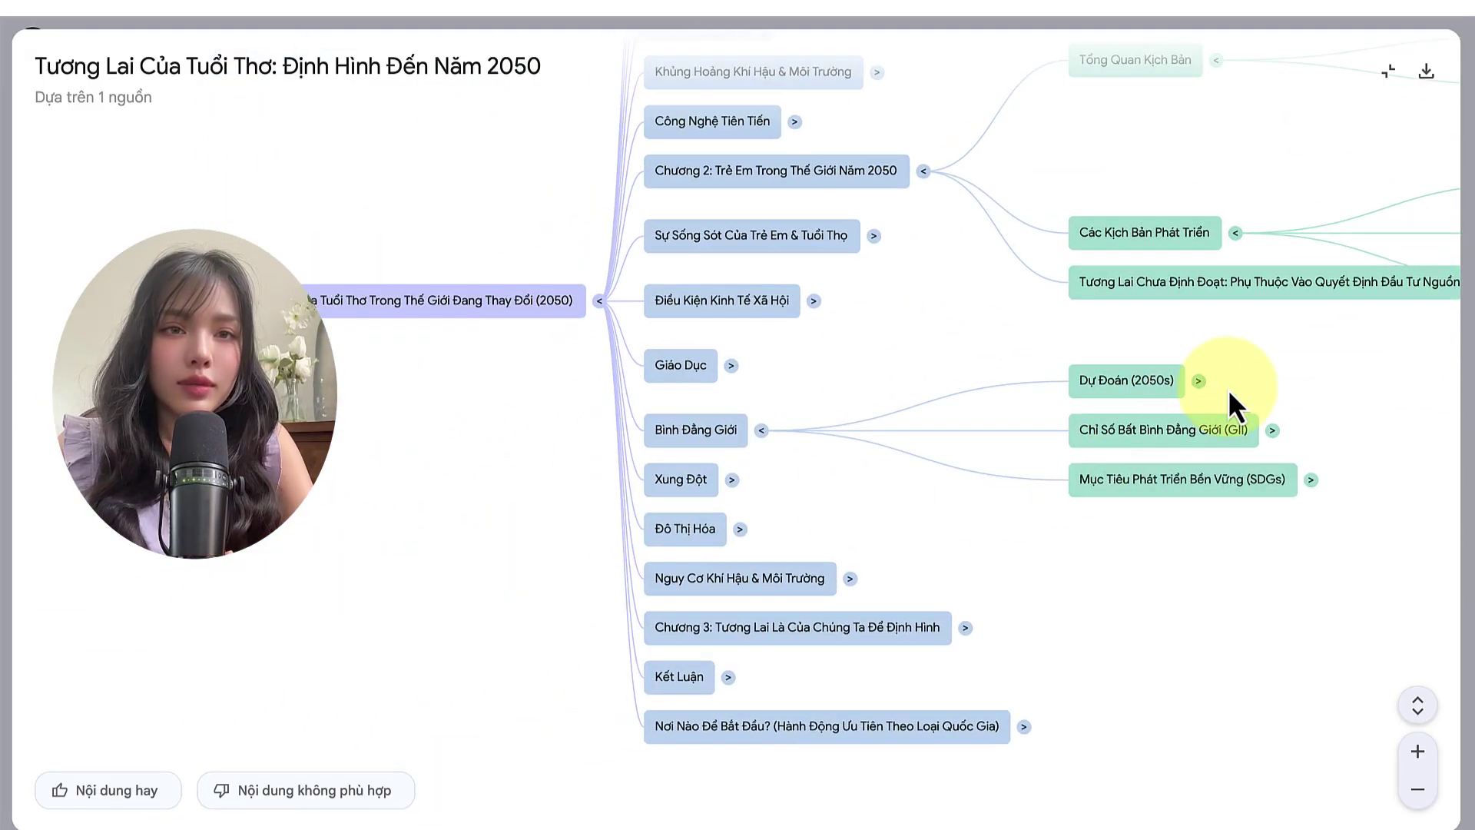
left_click(1272, 431)
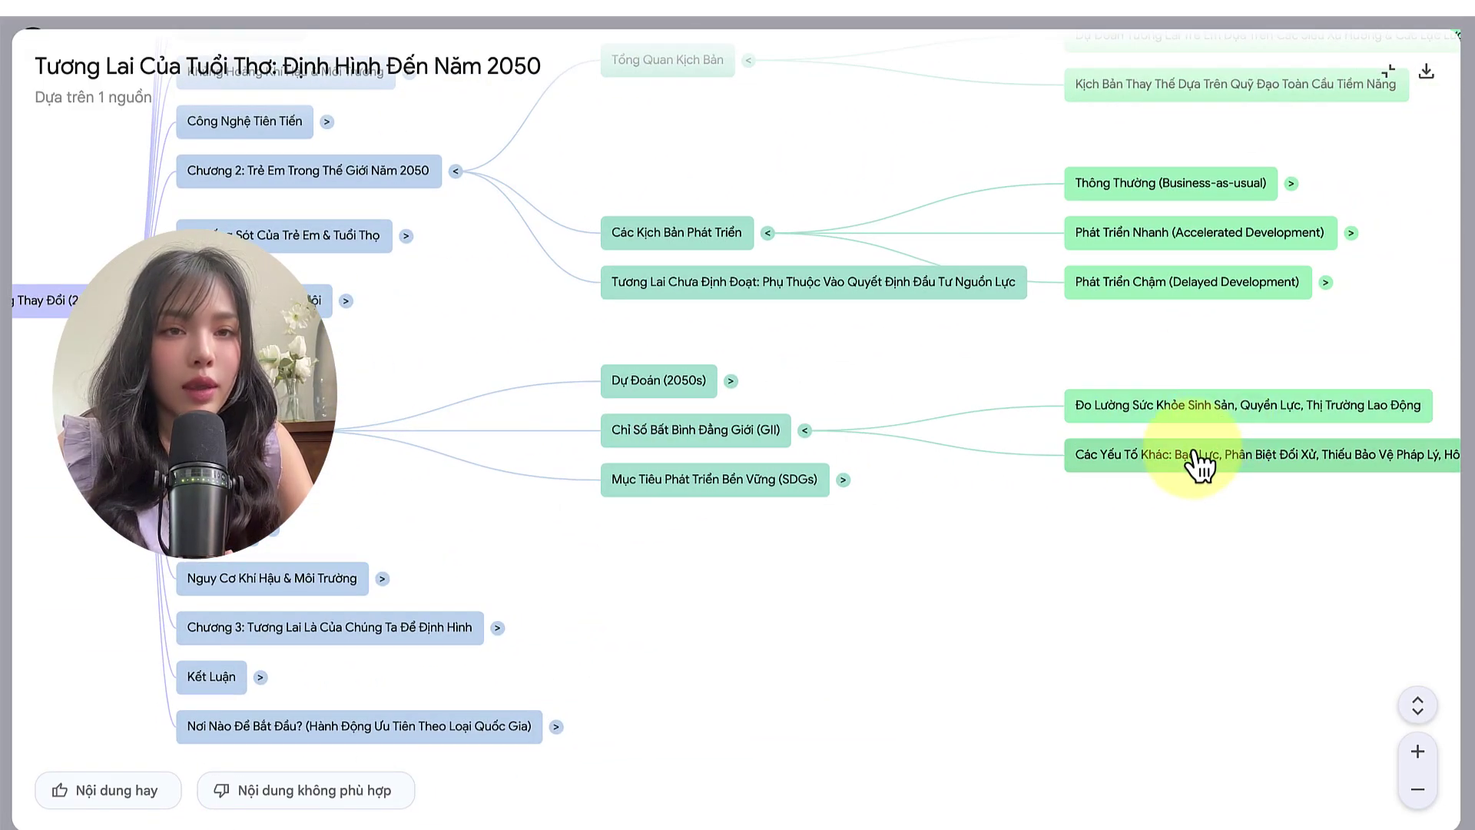
left_click(843, 479)
scroll(991, 494, "down", 5)
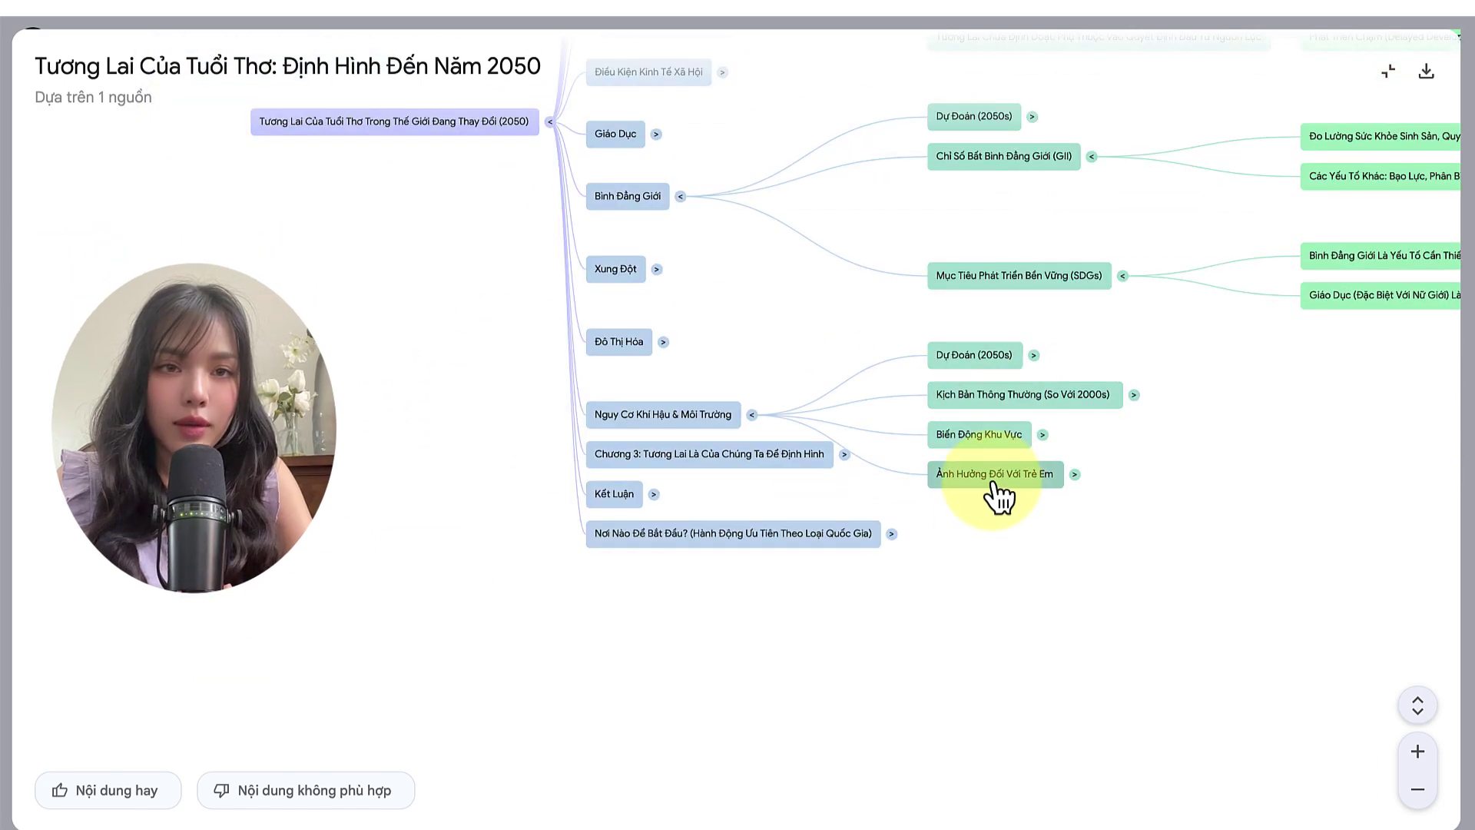
- Expand Chương 3, its three leverage points, and the third lever on safe connectivity
scroll(619, 461, "down", 2)
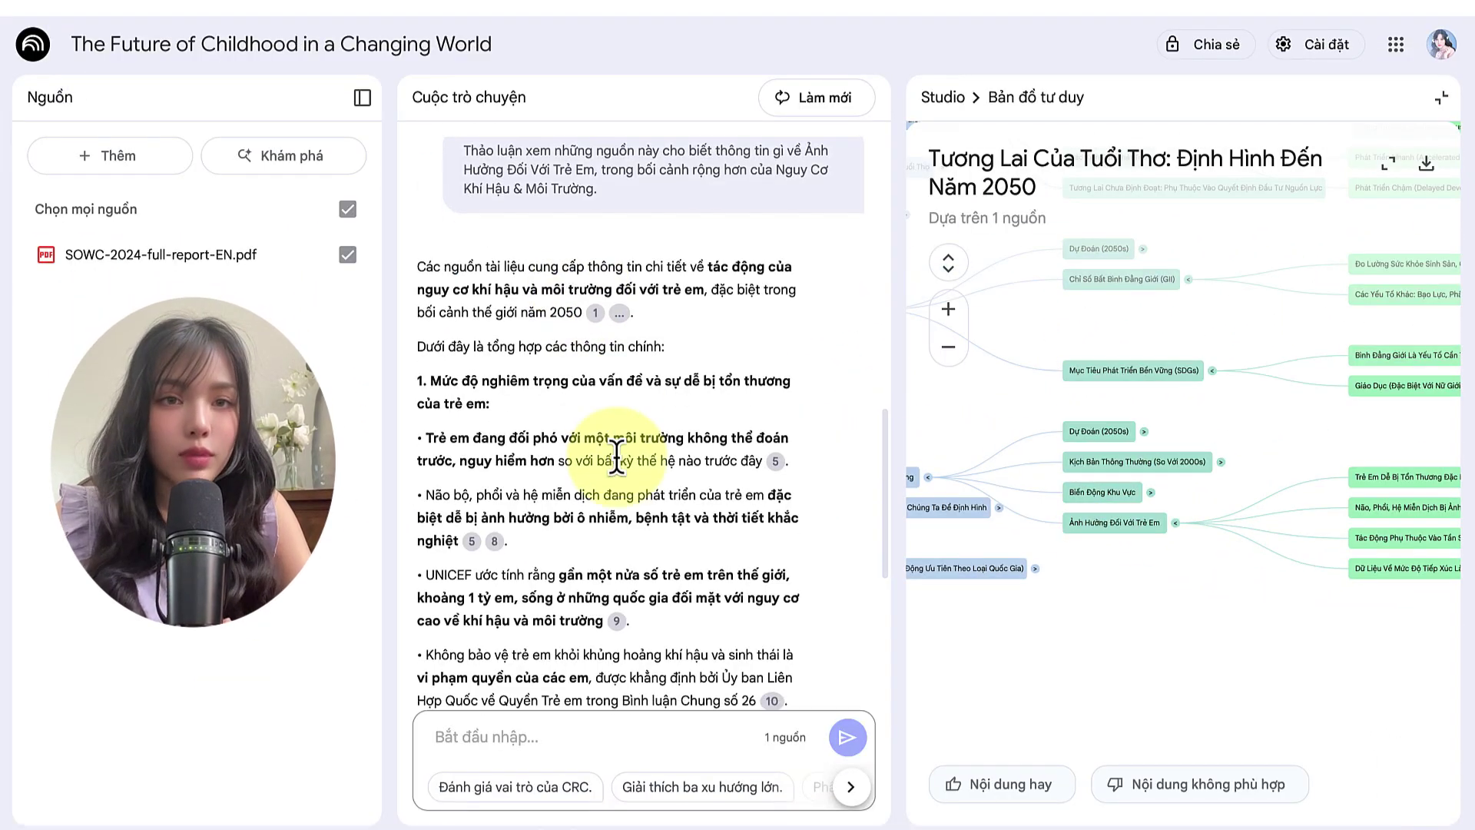
scroll(617, 457, "down", 2)
scroll(617, 456, "down", 2)
scroll(615, 451, "down", 2)
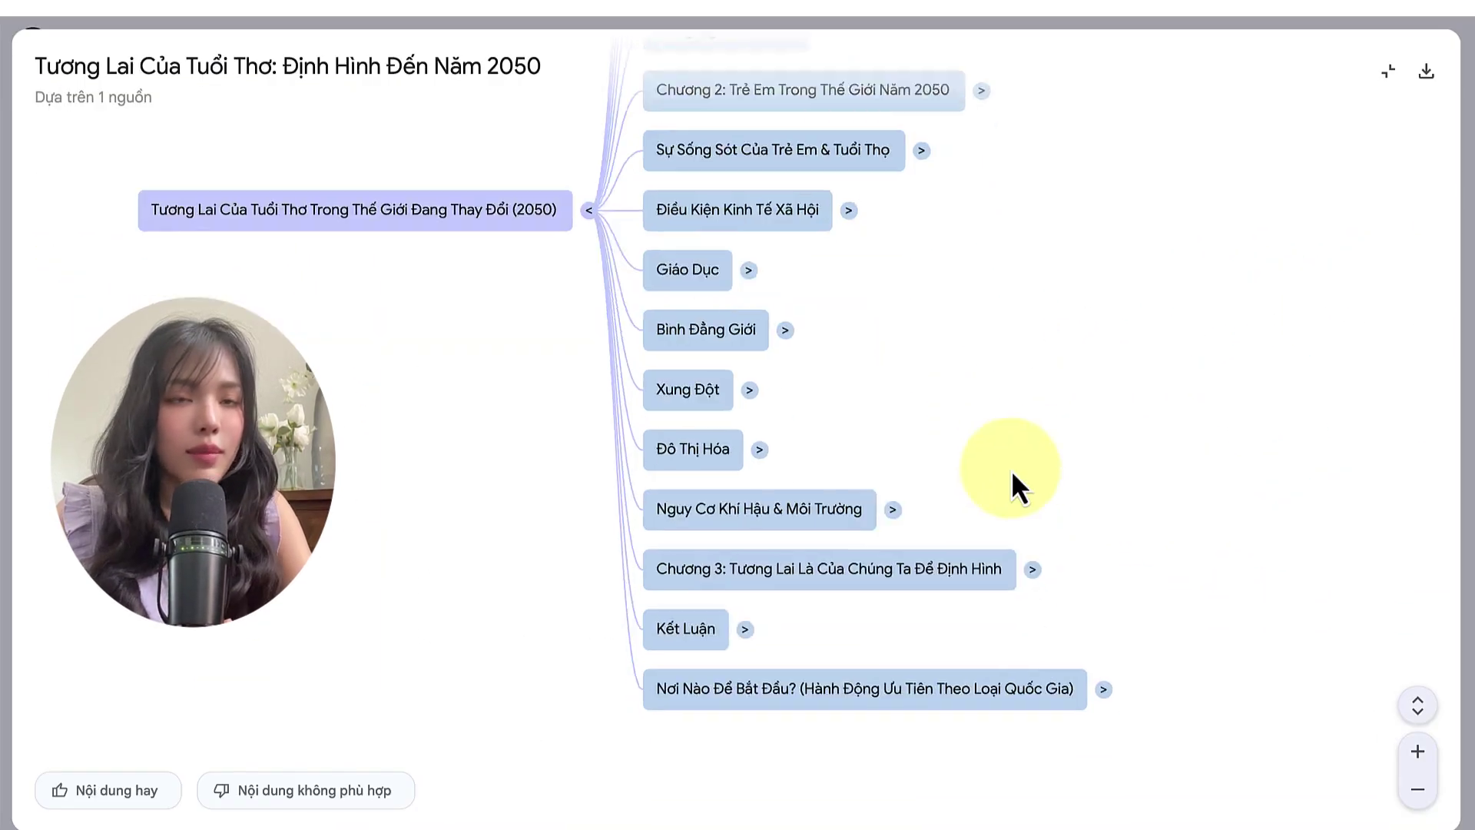
left_click(1026, 544)
left_click(1411, 576)
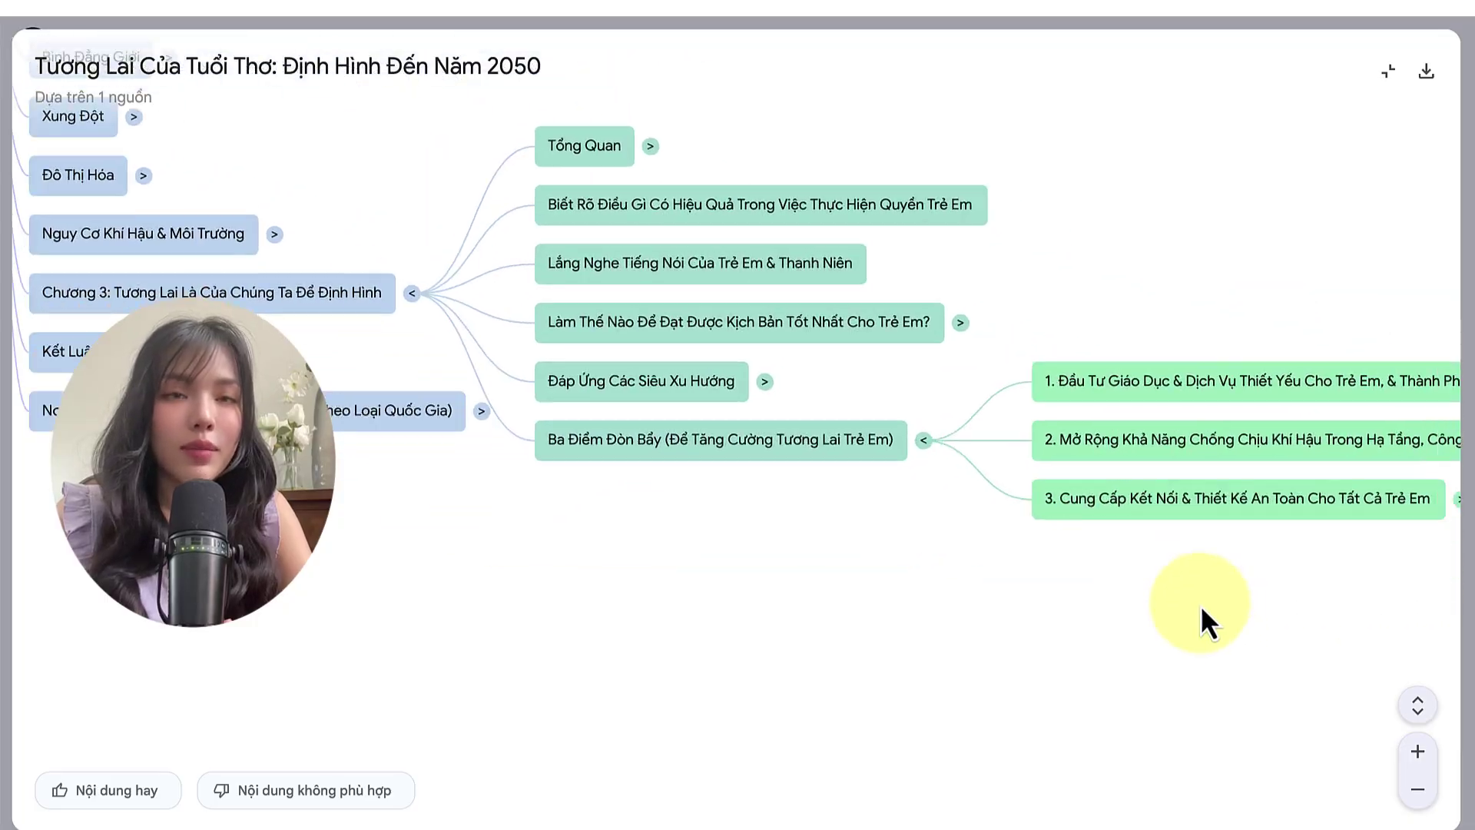
left_click(1439, 490)
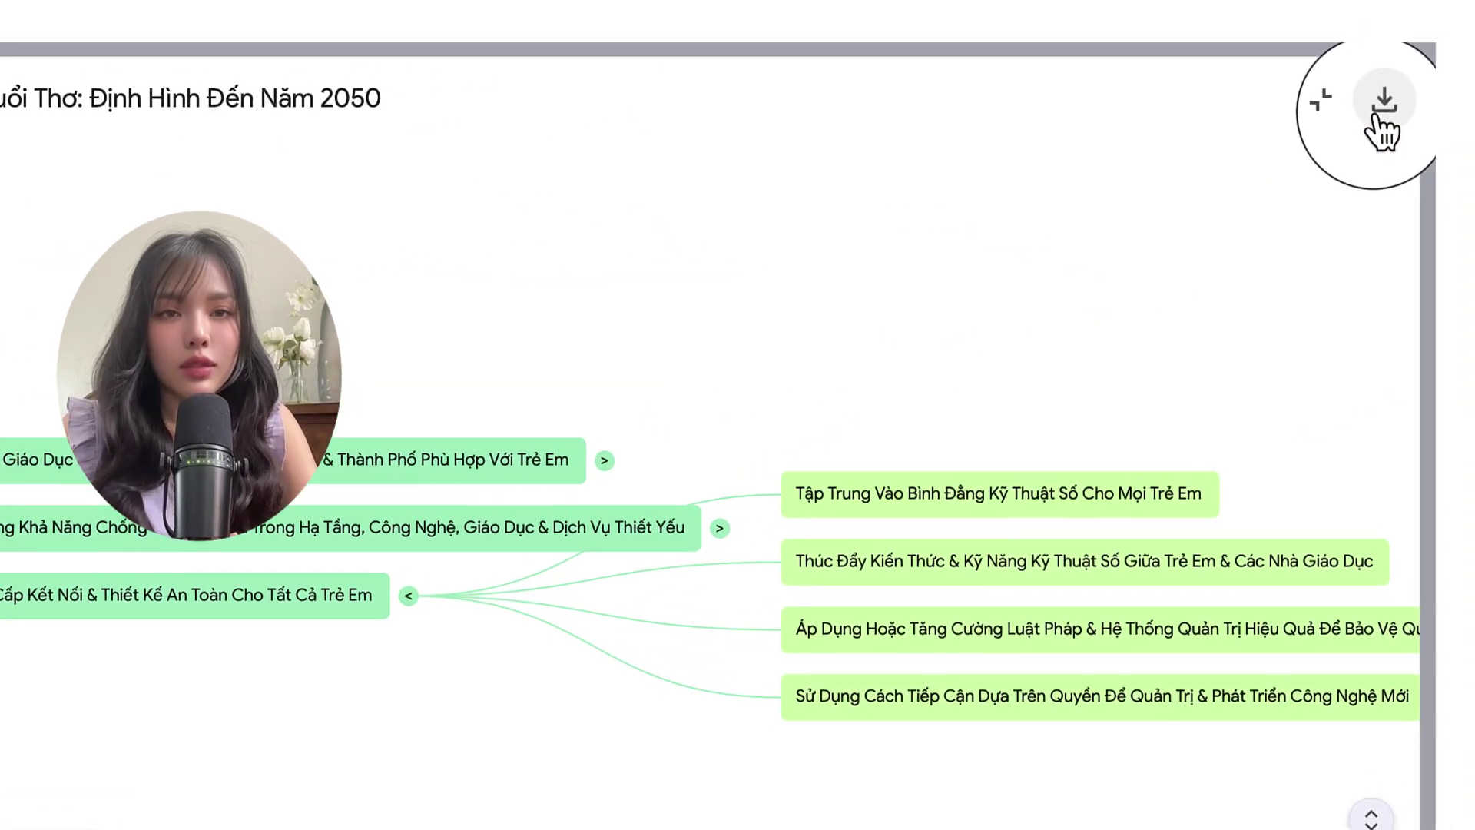
- Download the mind map and expand the best-scenario question and Trách Nhiệm Của Chính Phủ branches
left_click(1372, 116)
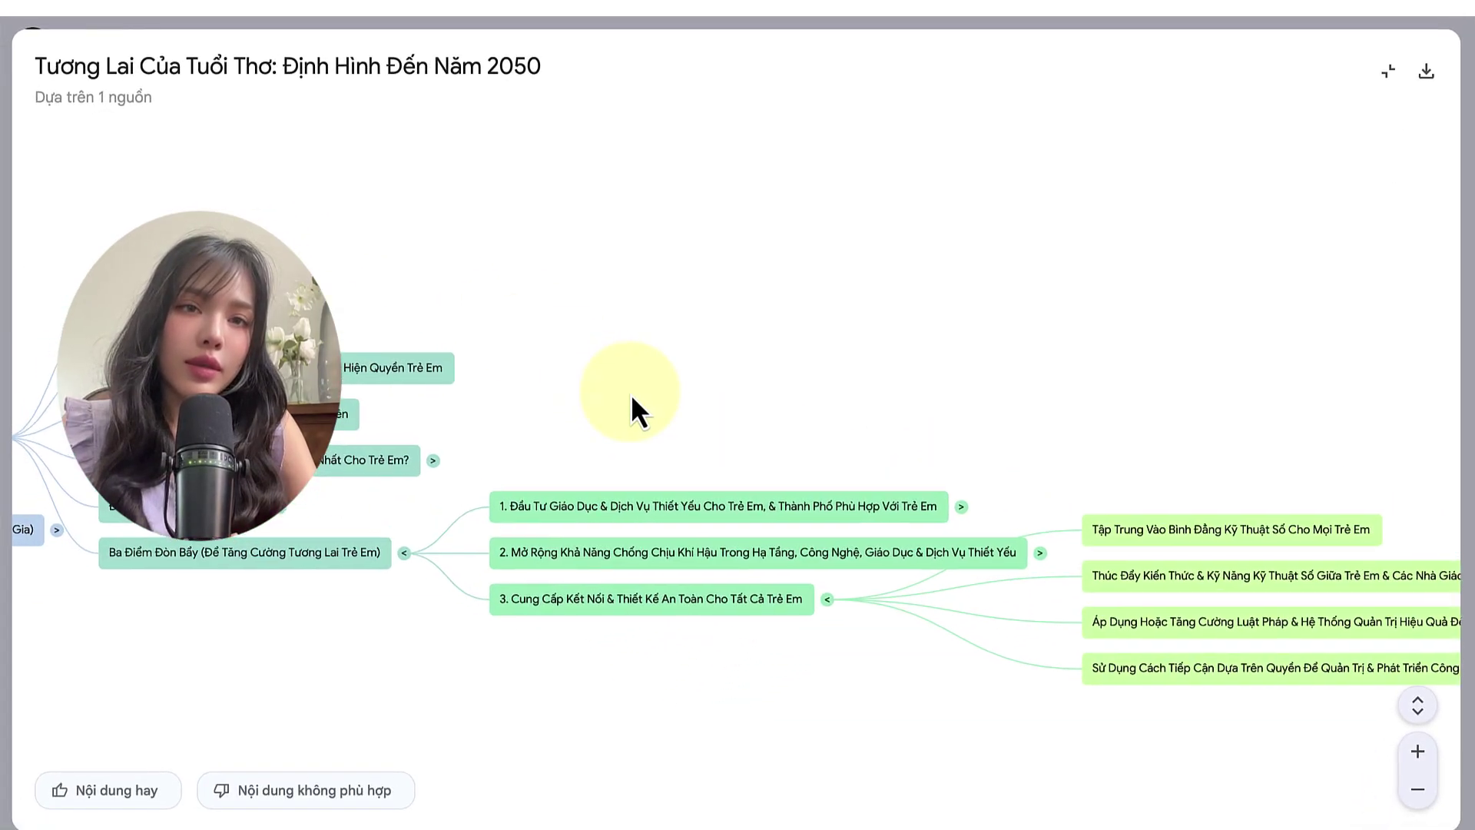
left_click(434, 460)
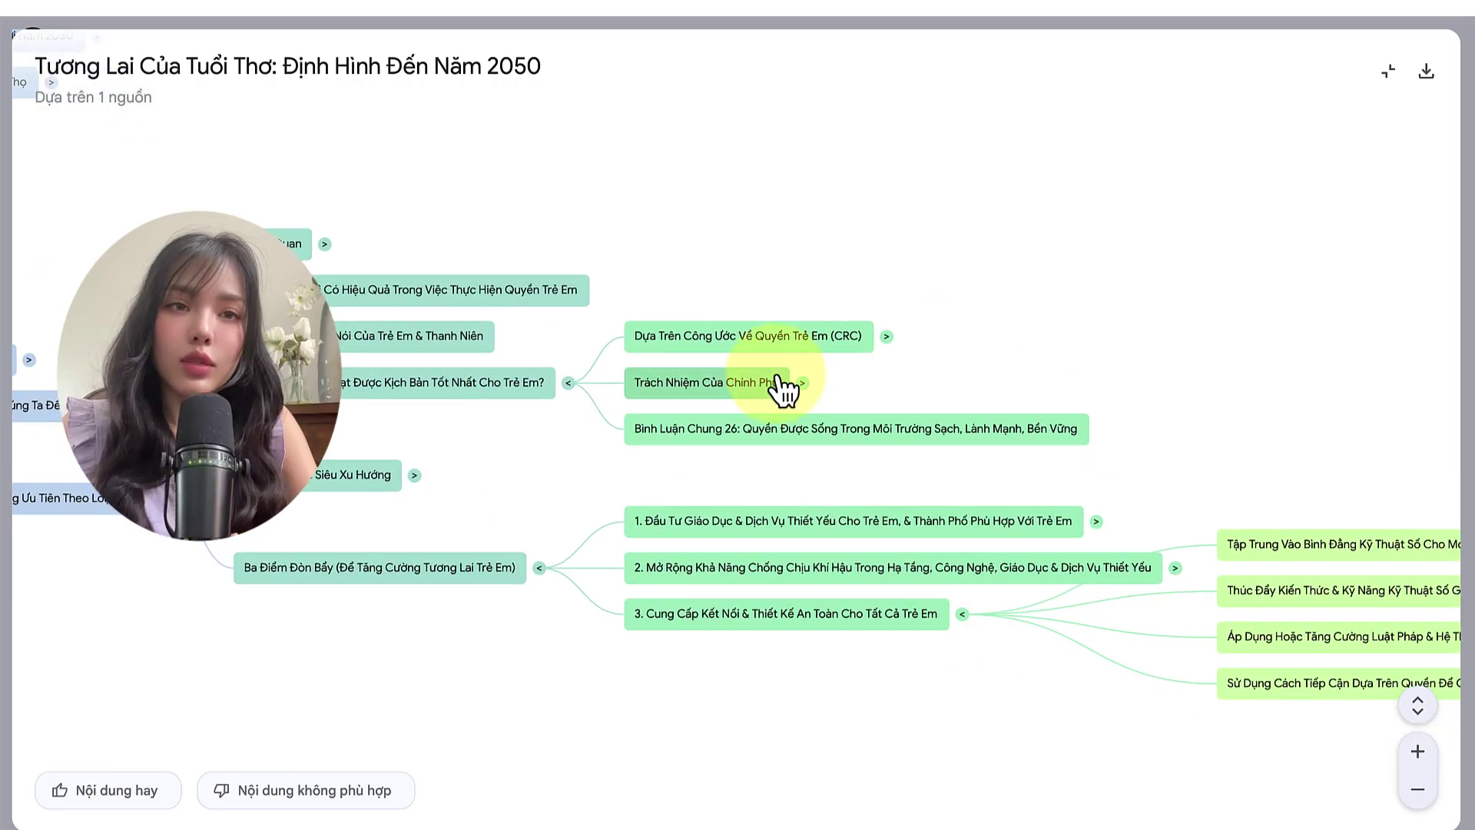
left_click(803, 382)
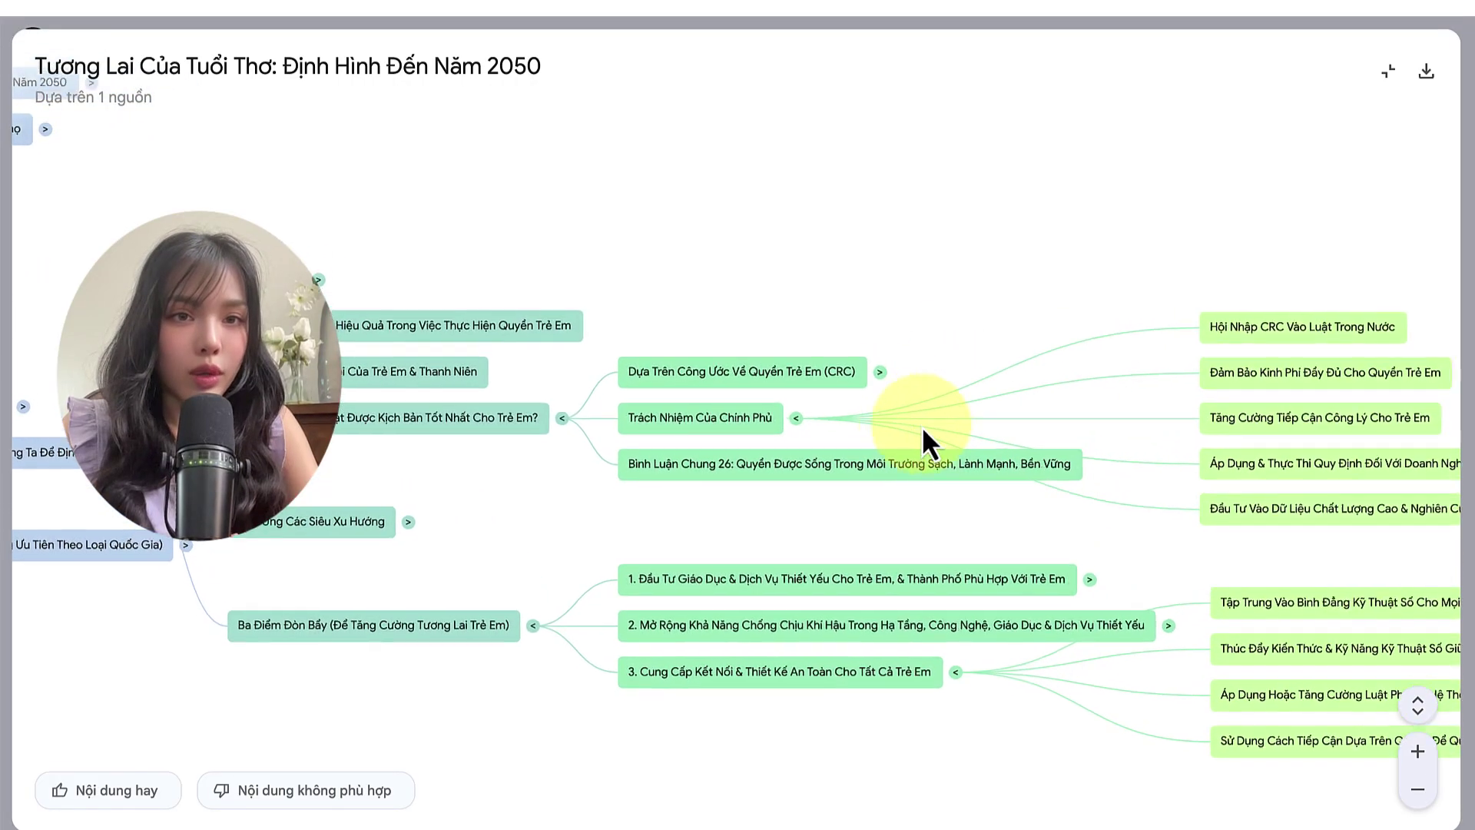